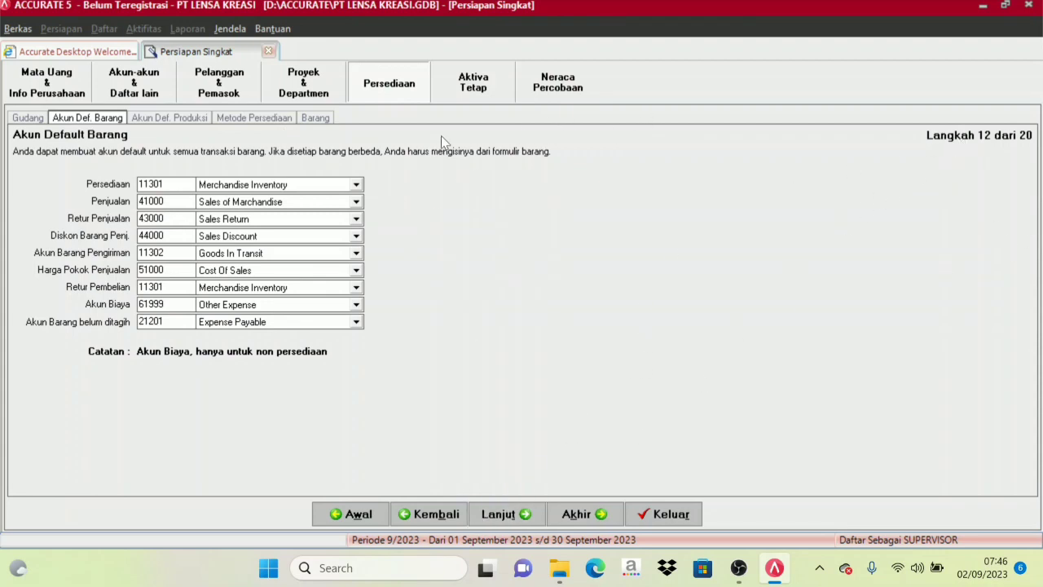
Advance past the default item and production accounts, select the Rata-rata costing method, and continue to the item list.
left_click(512, 517)
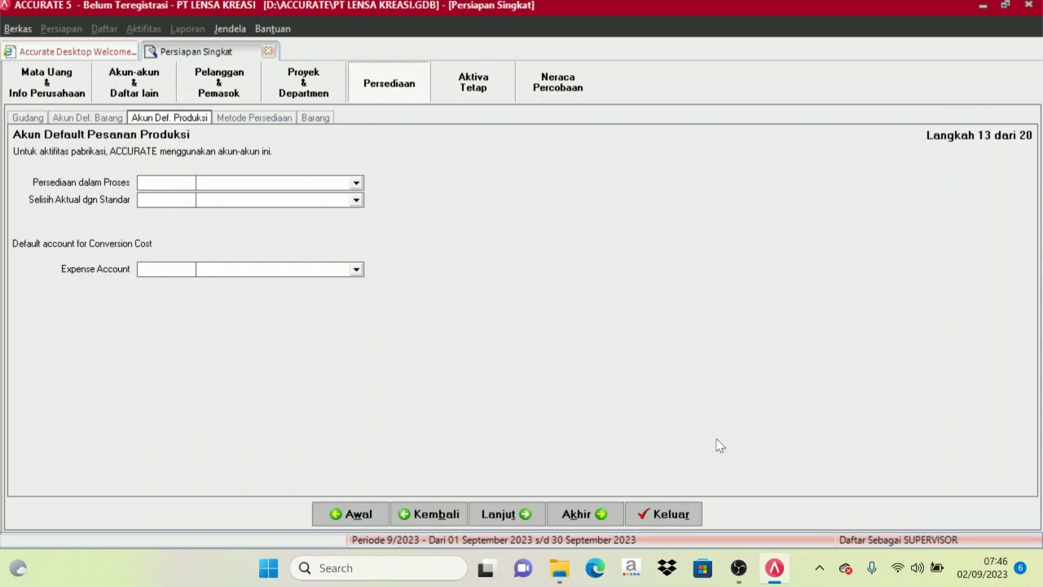
left_click(509, 514)
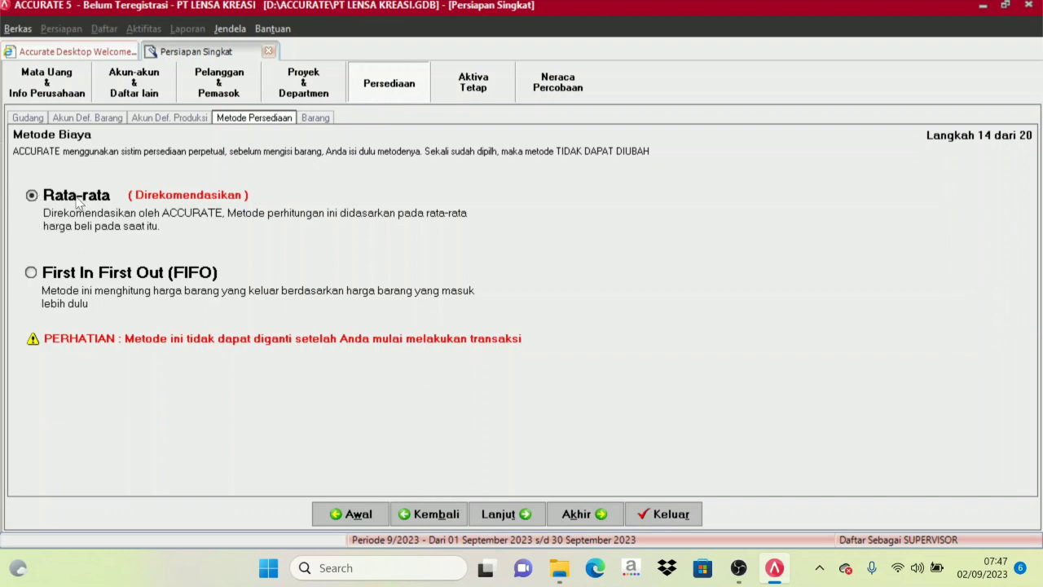
left_click(39, 203)
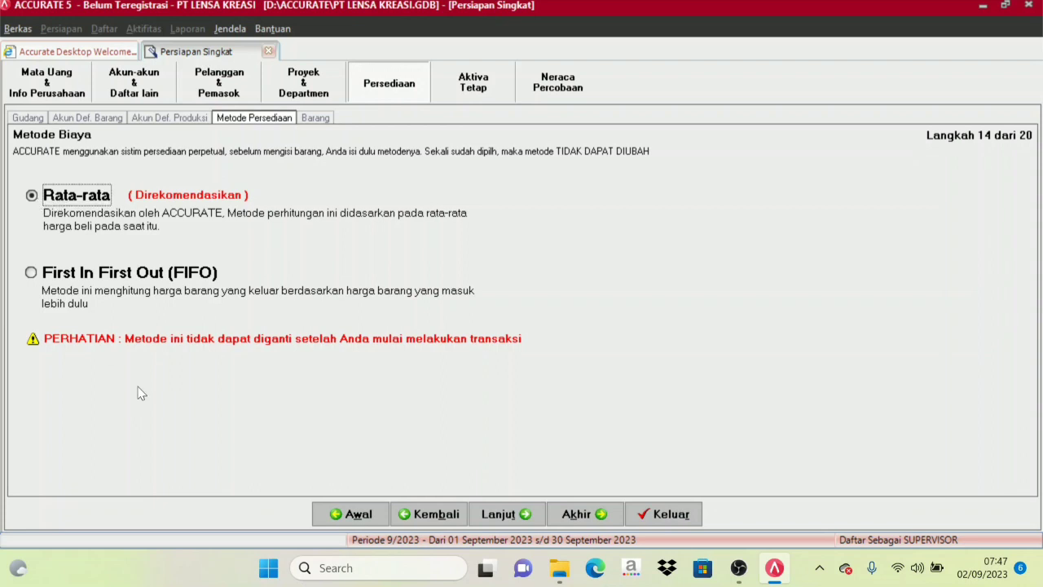
left_click(540, 515)
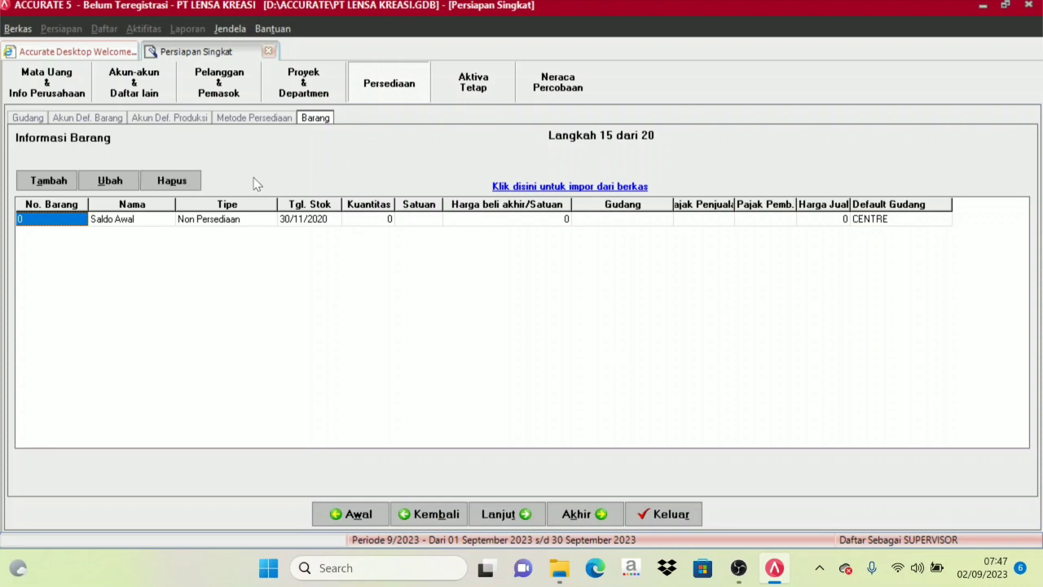
Start importing items from a file and browse to D:\MATERI KONTEN's inner DAFTAR EXCEL IMPOR ACCURATE folder, with the file type set to Excel (*.xls).
left_click(590, 192)
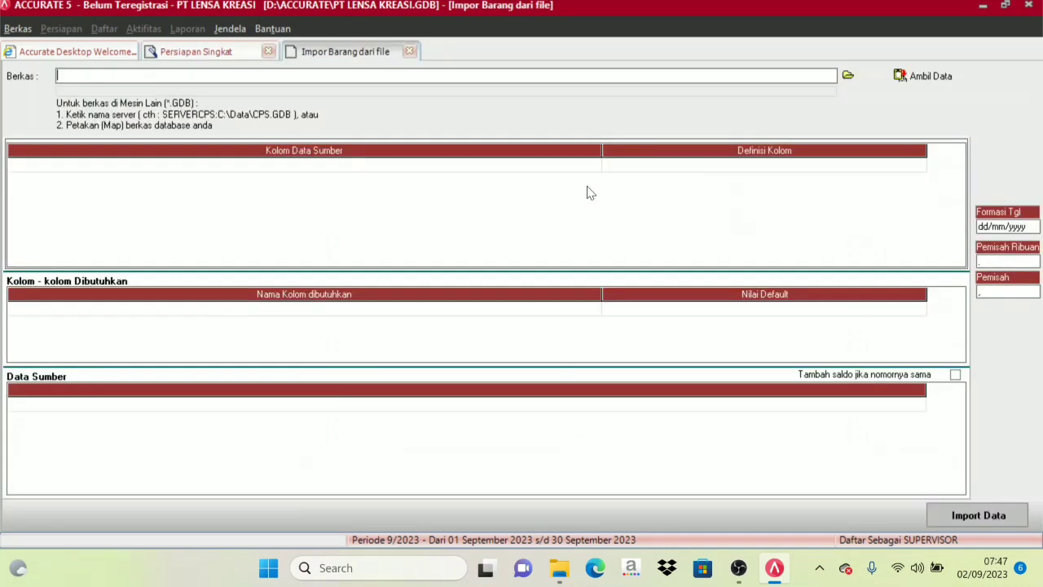
left_click(849, 76)
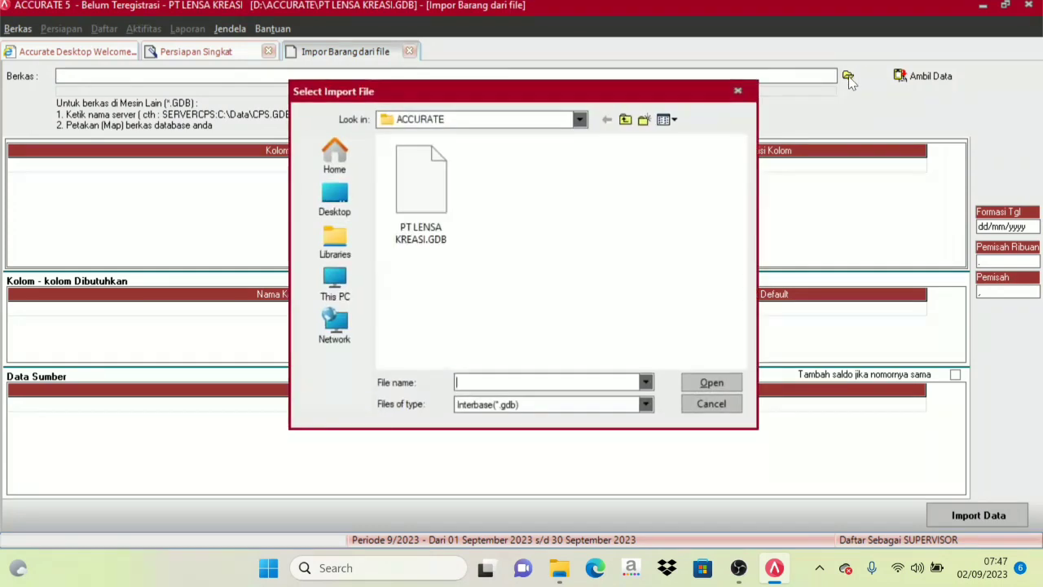
left_click(335, 281)
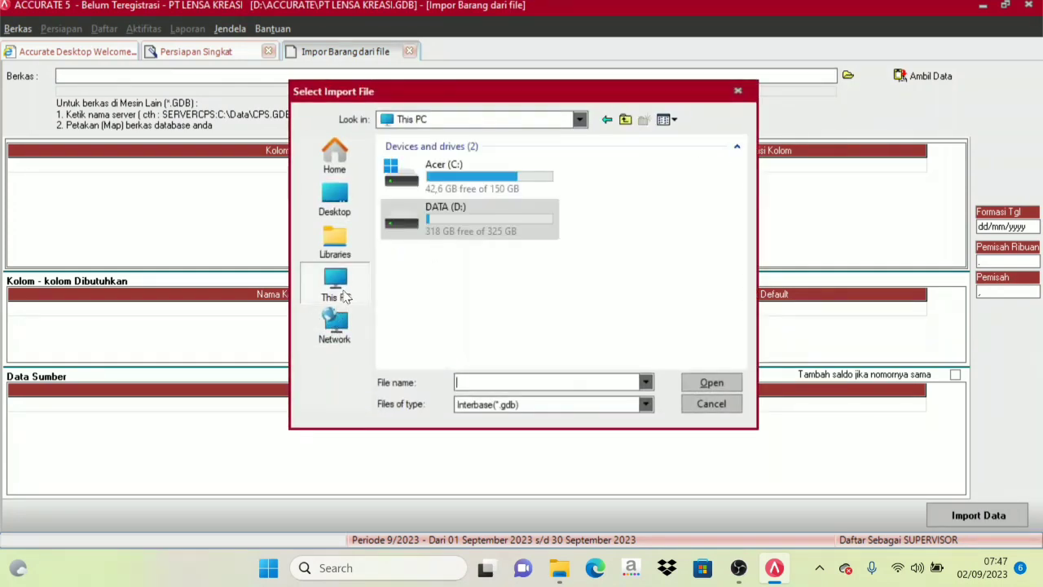
double_click(428, 224)
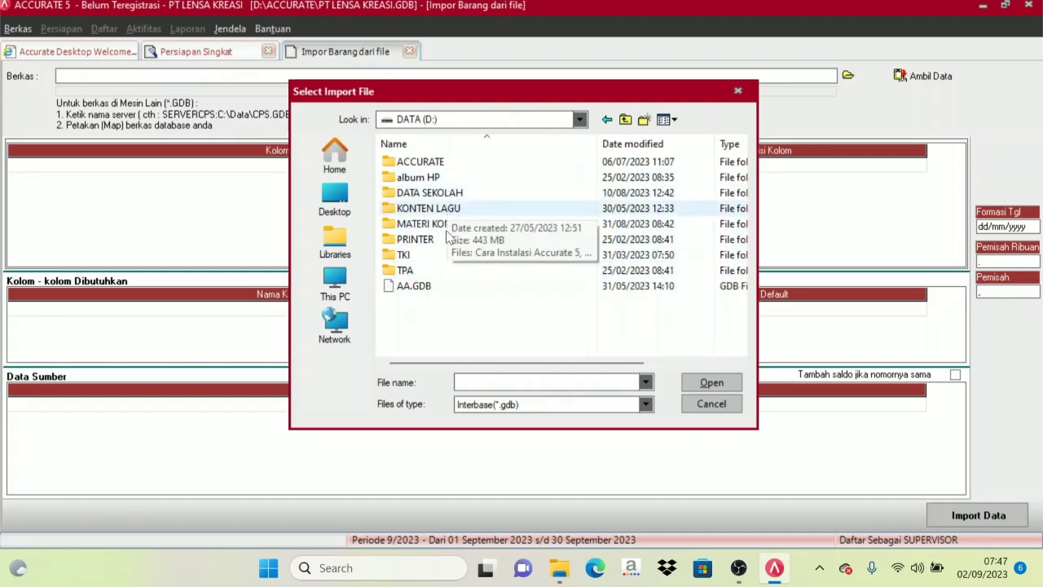
double_click(449, 225)
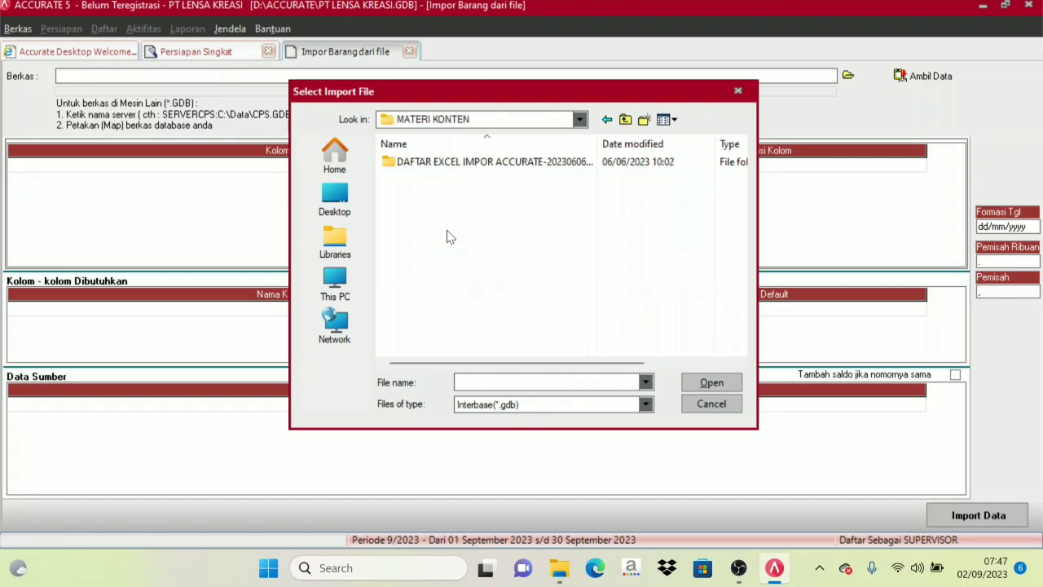
double_click(456, 162)
left_click(538, 410)
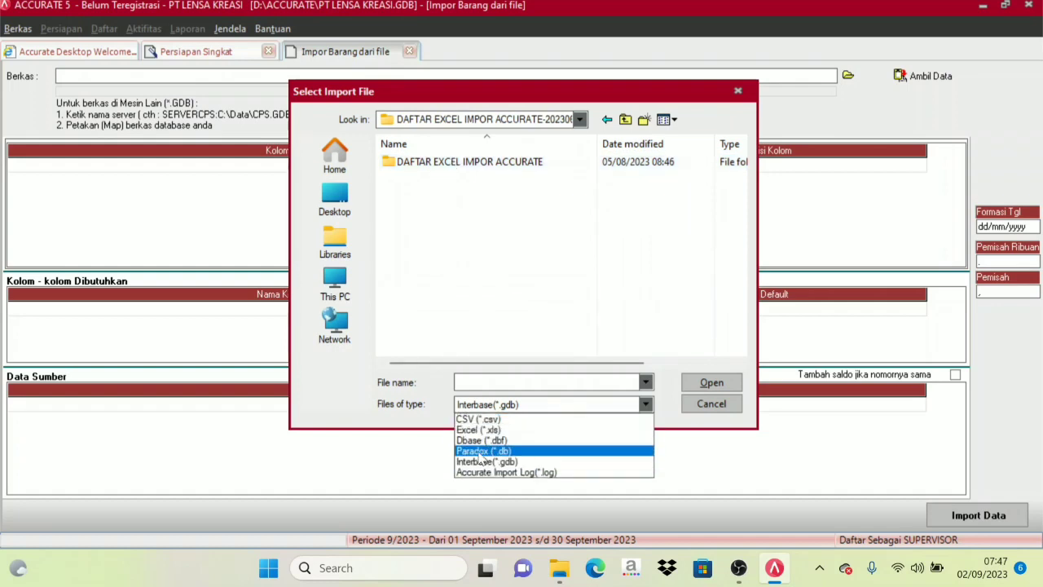
left_click(483, 431)
double_click(457, 162)
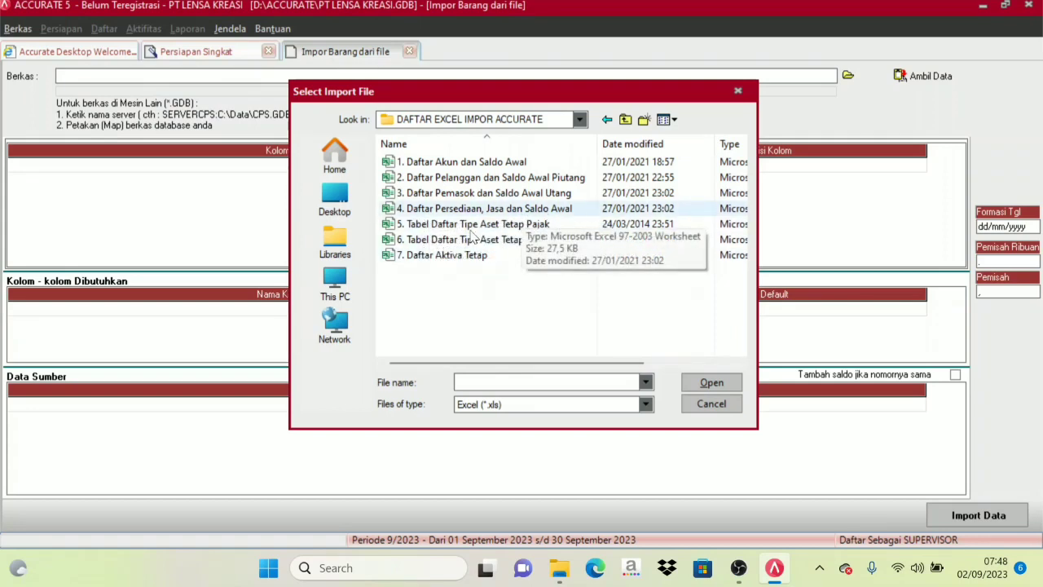
Choose the file "4. Daftar Persediaan, Jasa dan Saldo Awal" and load its data into the import form.
left_click(429, 212)
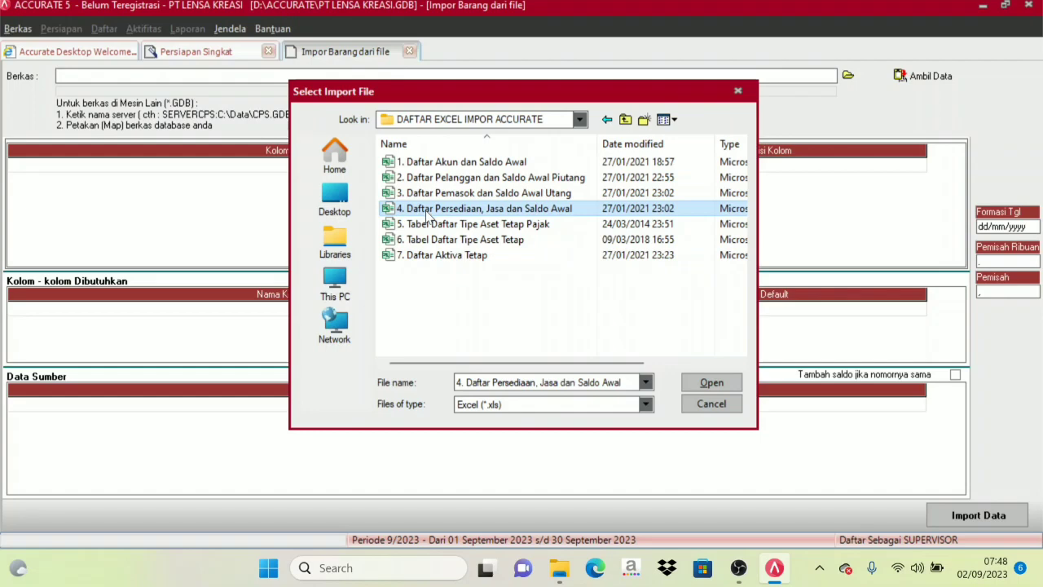
left_click(708, 383)
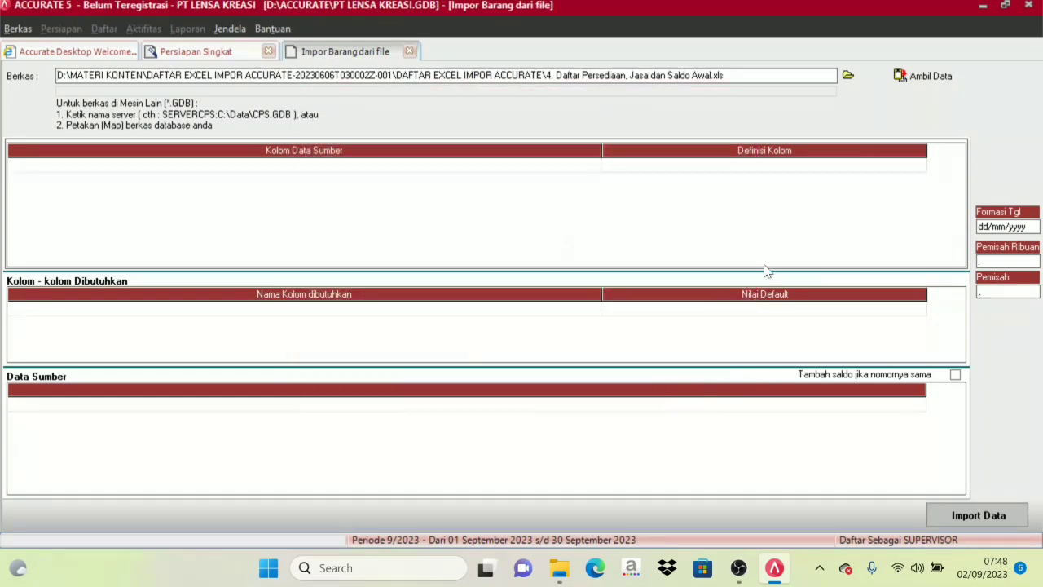
left_click(930, 75)
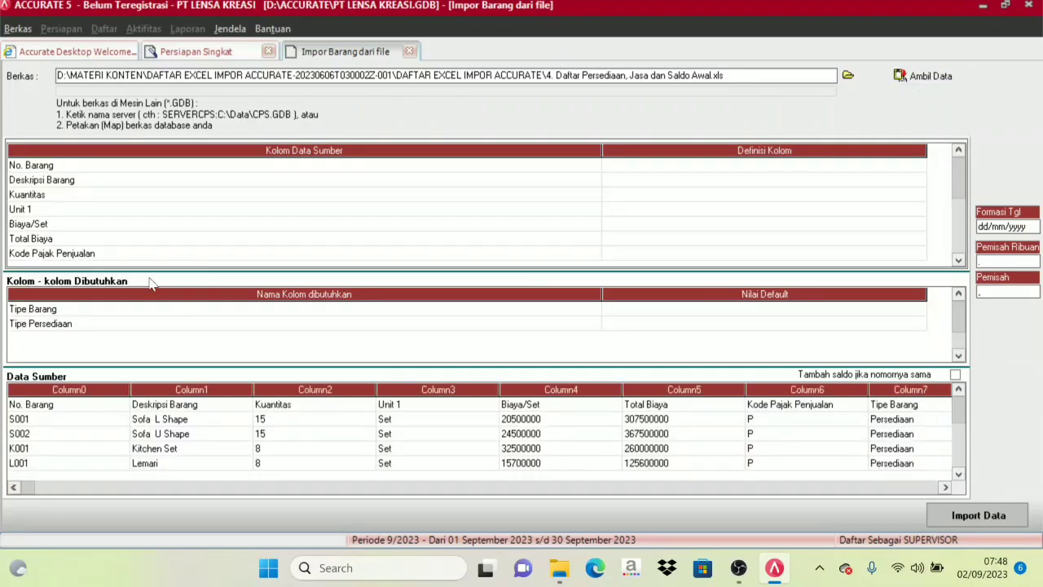
Delete the header row starting with "No. Barang" from the source data.
left_click(42, 407)
right_click(60, 405)
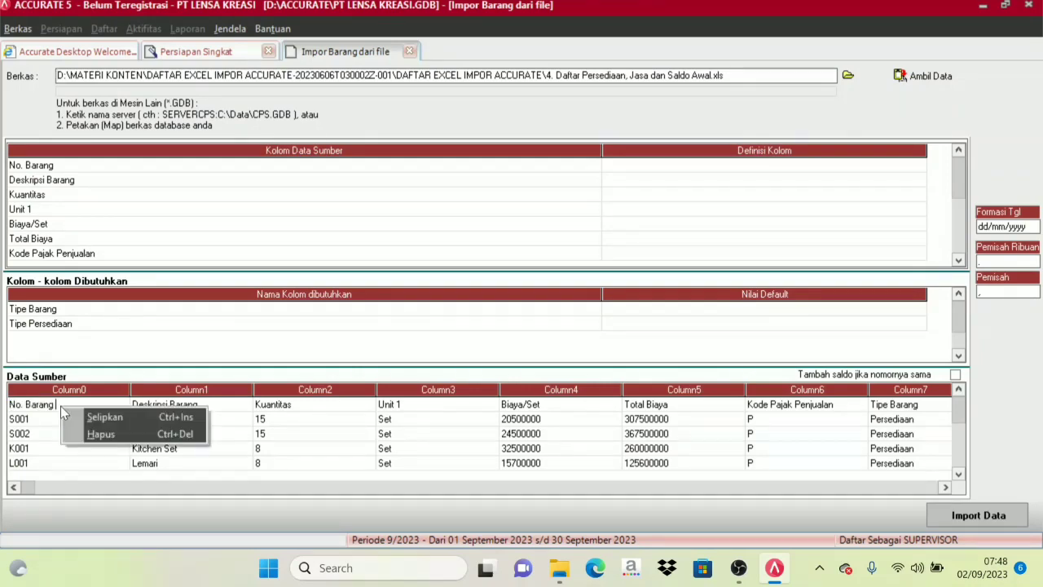
left_click(106, 437)
left_click(488, 326)
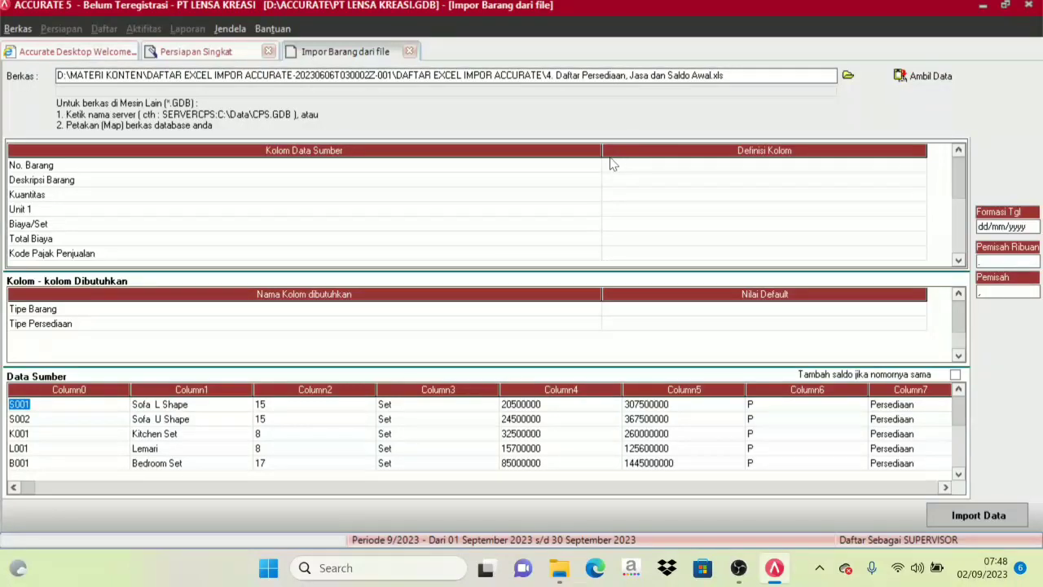
Narrow both columns of the source mapping table and map the No. Barang source column to No. Barang.
left_click_drag(602, 165, 366, 165)
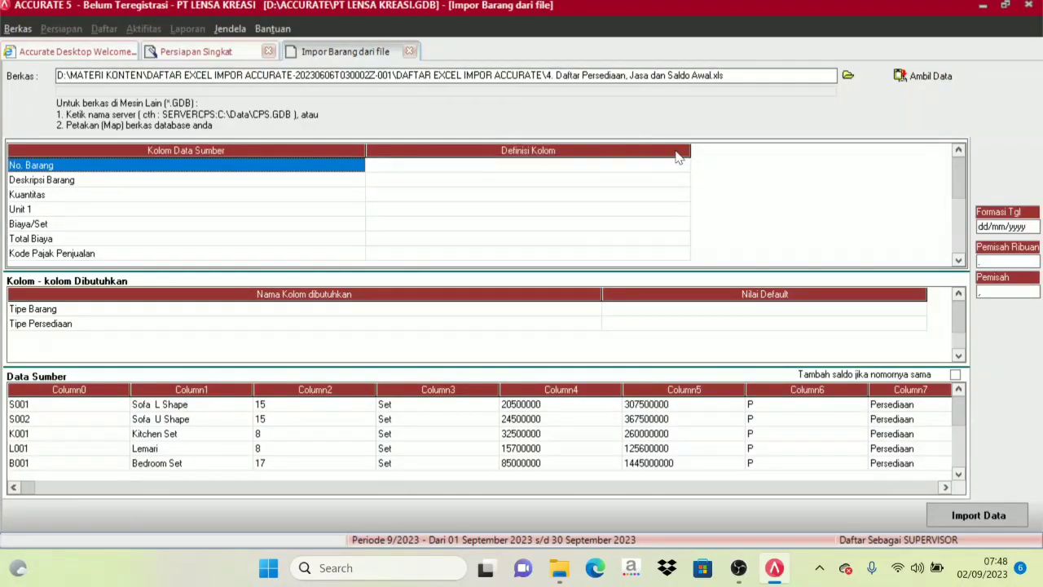
left_click_drag(690, 157, 613, 168)
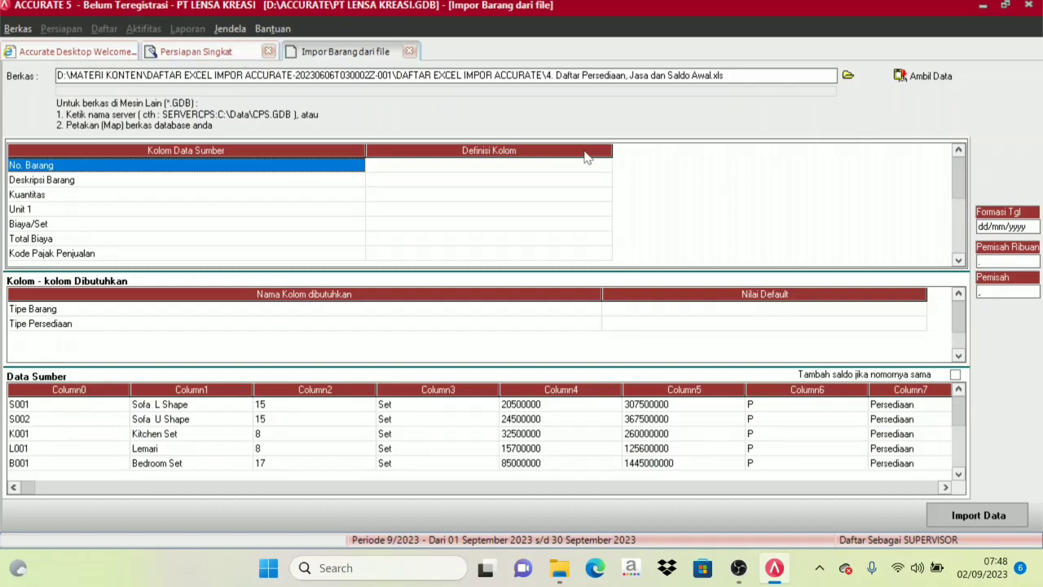
left_click(578, 169)
left_click(599, 167)
left_click(605, 166)
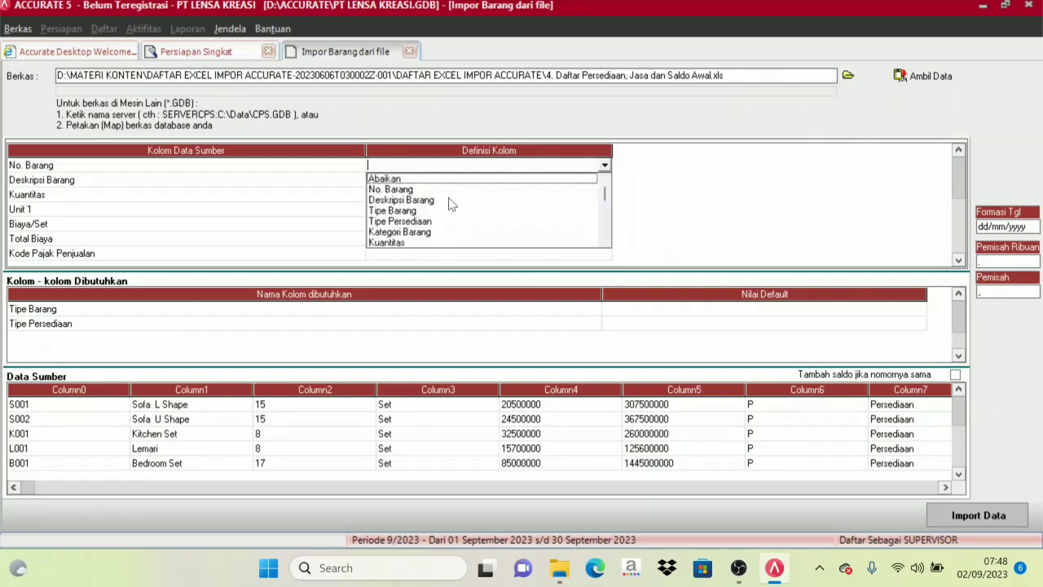
left_click(410, 190)
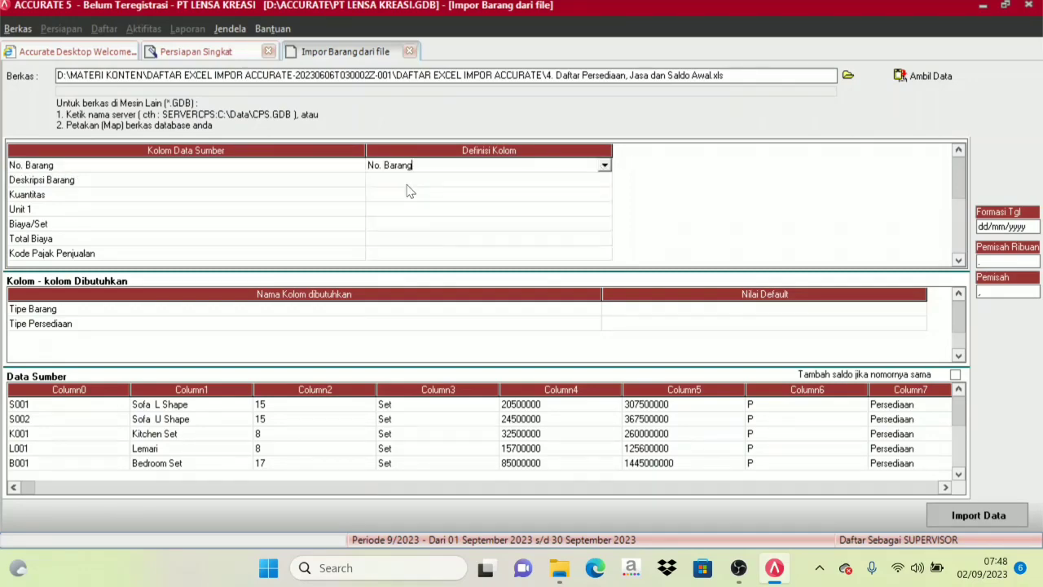
Map the source column Deskripsi Barang to Deskripsi Barang and Kuantitas to Kuantitas.
left_click(458, 181)
left_click(605, 183)
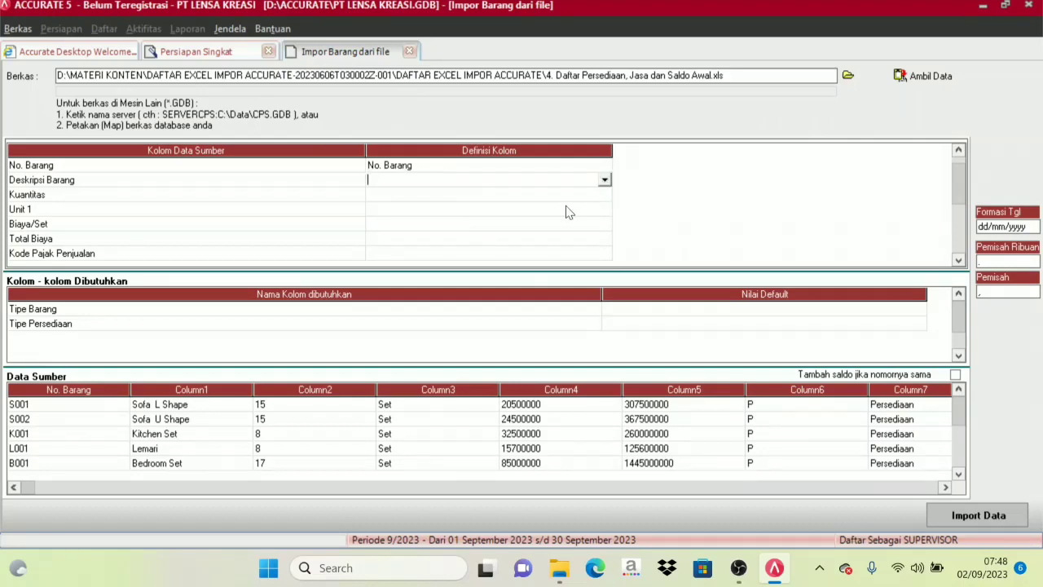
left_click(605, 180)
left_click(434, 205)
left_click(408, 195)
left_click(547, 199)
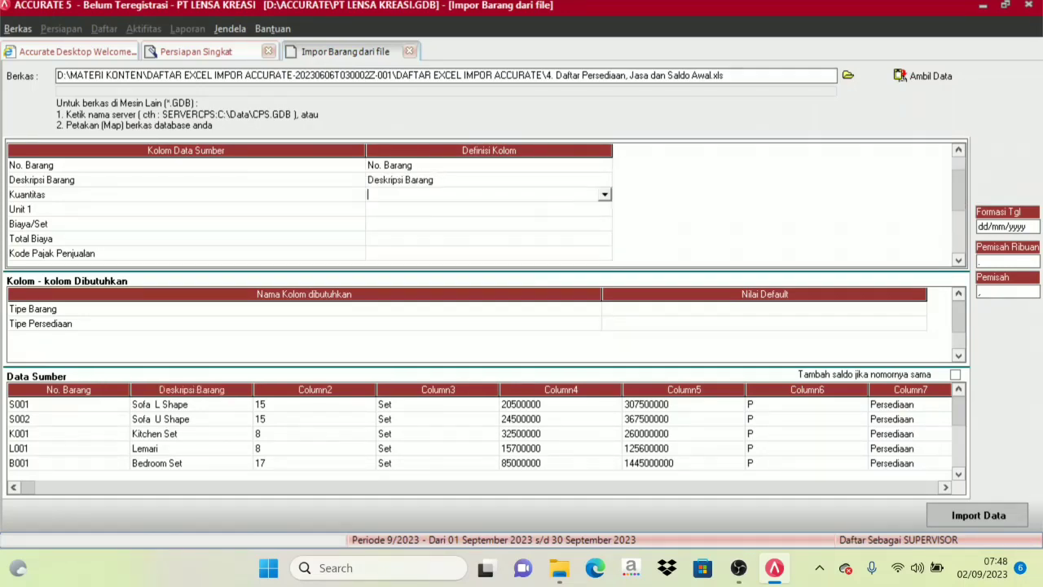
left_click(604, 195)
left_click(407, 252)
Map the Unit 1 source column to the Unit 1 column definition.
left_click(411, 213)
left_click(543, 213)
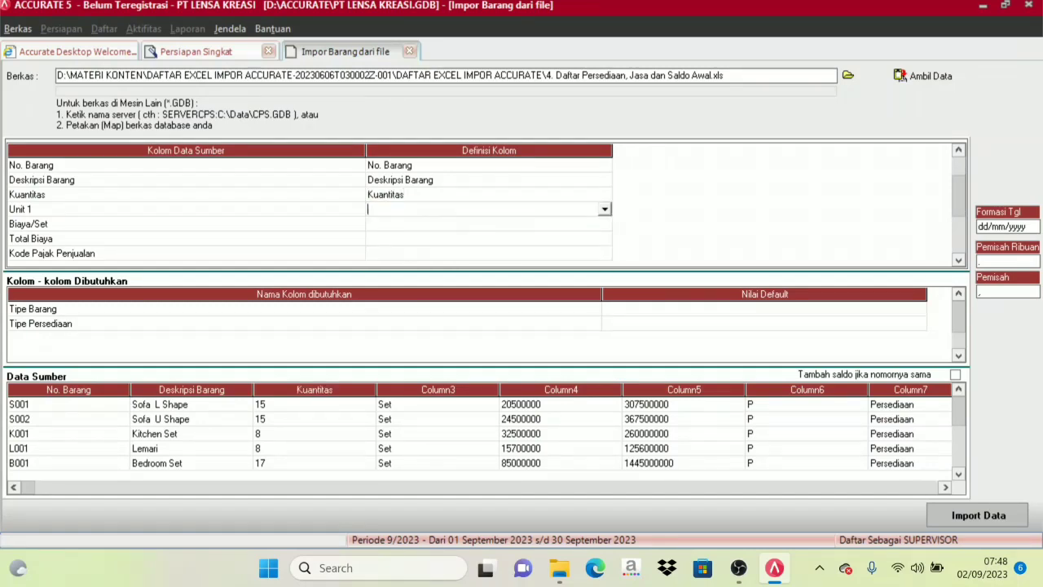
left_click(605, 209)
left_click(410, 276)
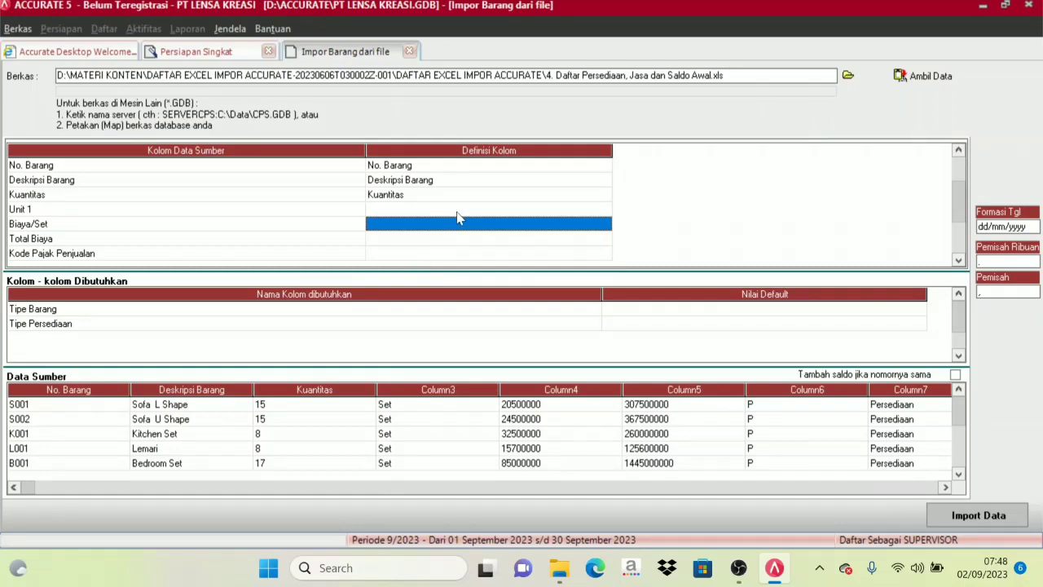
left_click(448, 207)
left_click(532, 200)
left_click(568, 210)
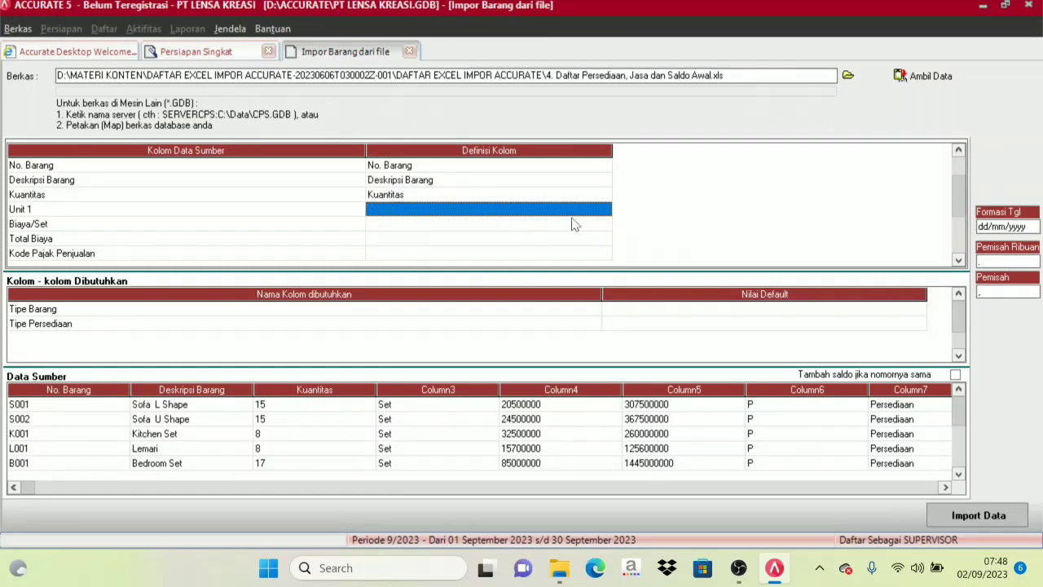
left_click(575, 210)
left_click(605, 210)
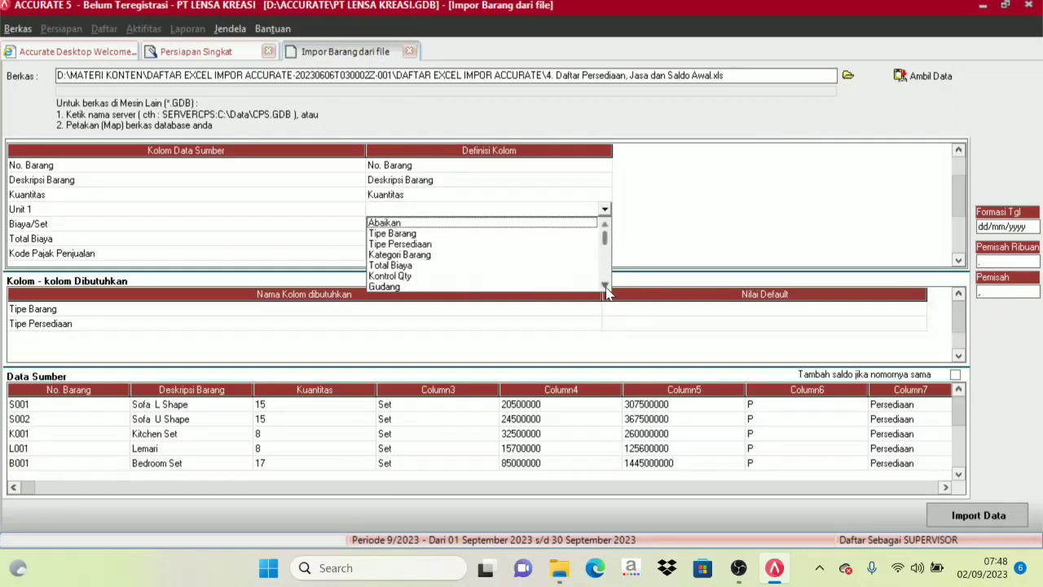
left_click(605, 283)
scroll(455, 269, "down", 2)
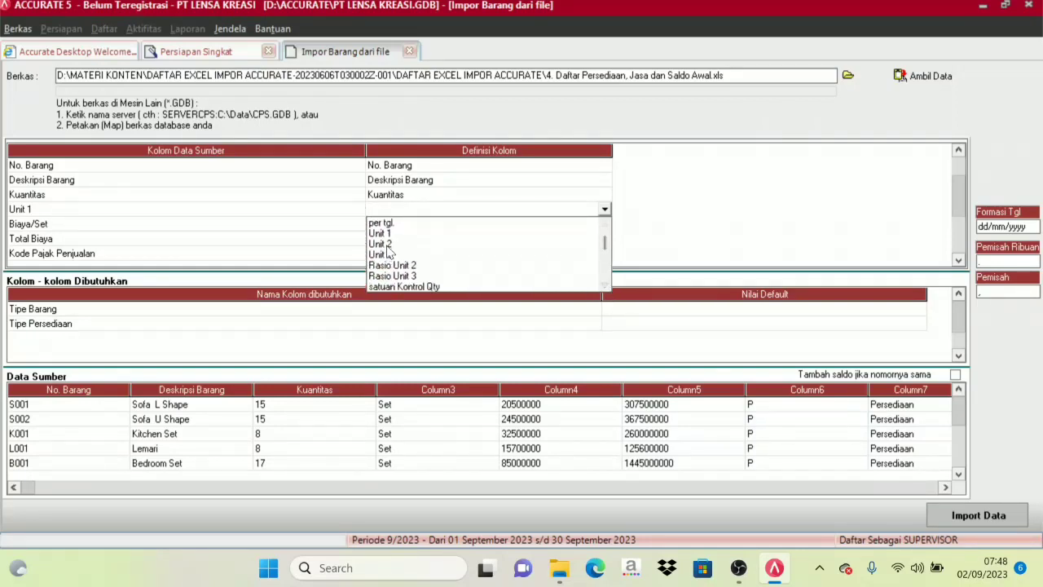
left_click(389, 234)
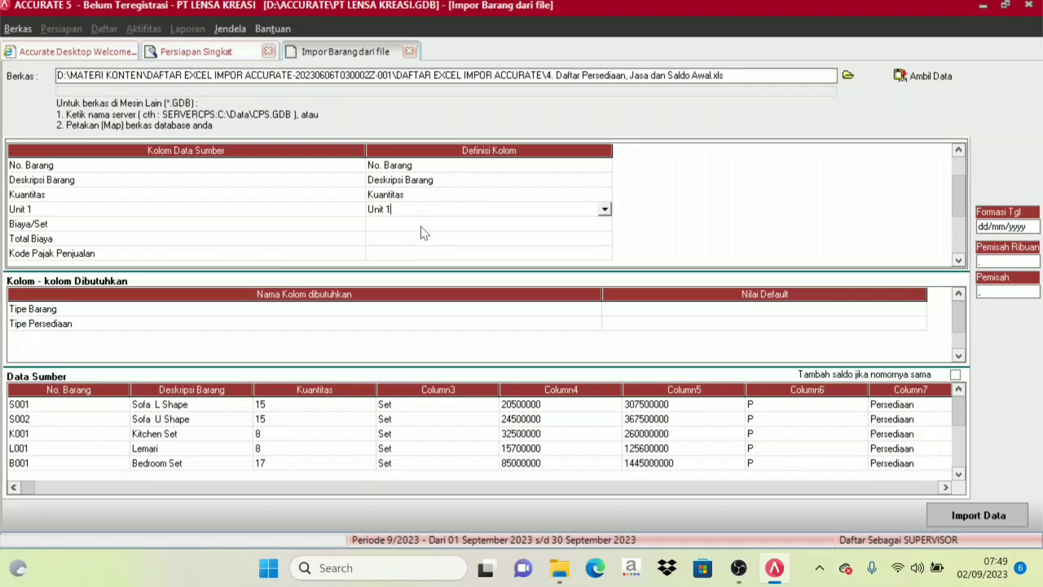
Set the Biaya/Set source column to Abaikan and map Total Biaya to Total Biaya.
left_click(422, 227)
left_click(604, 223)
left_click(392, 238)
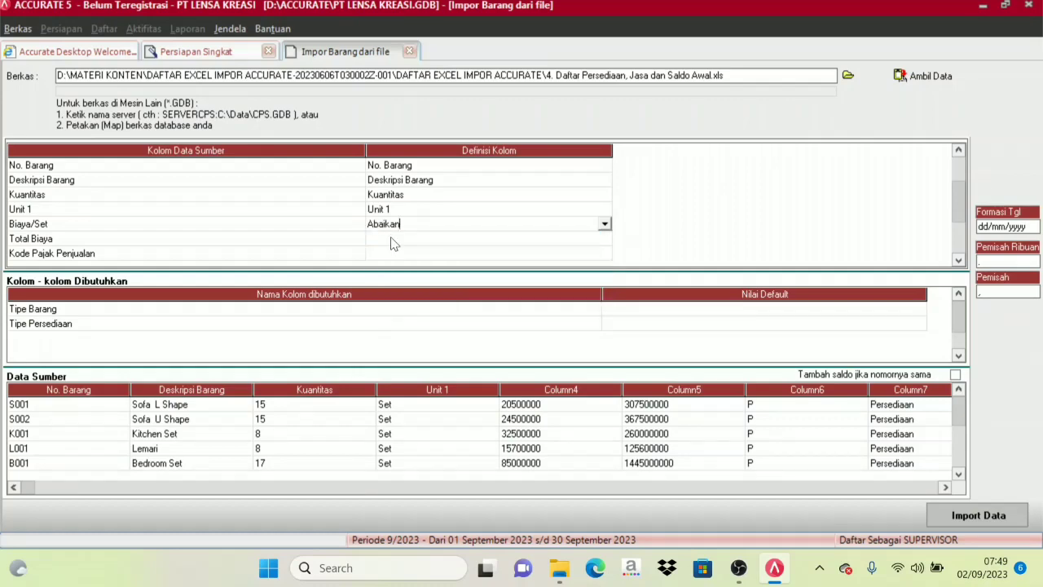
left_click(390, 240)
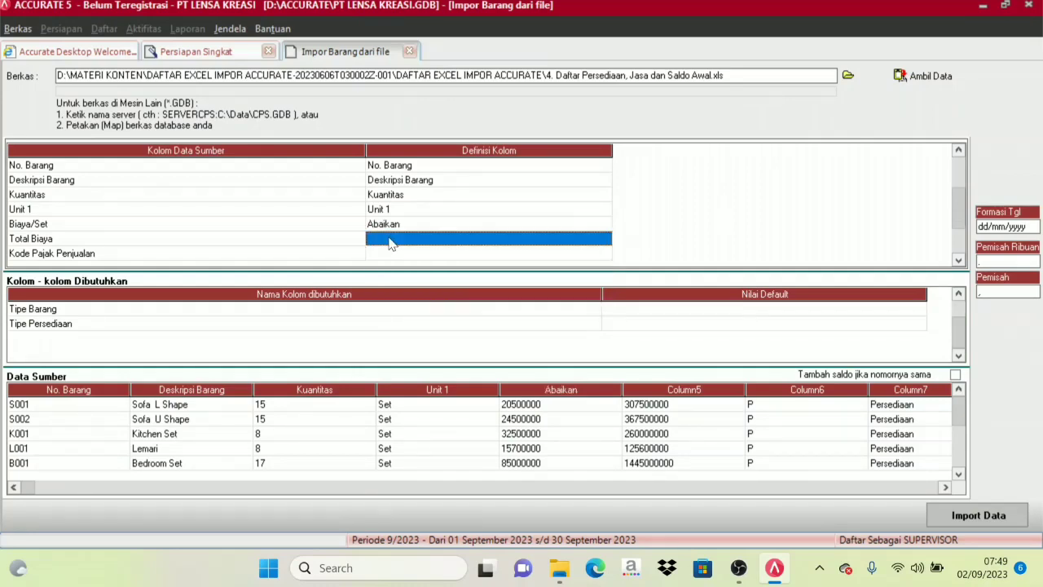
left_click(607, 241)
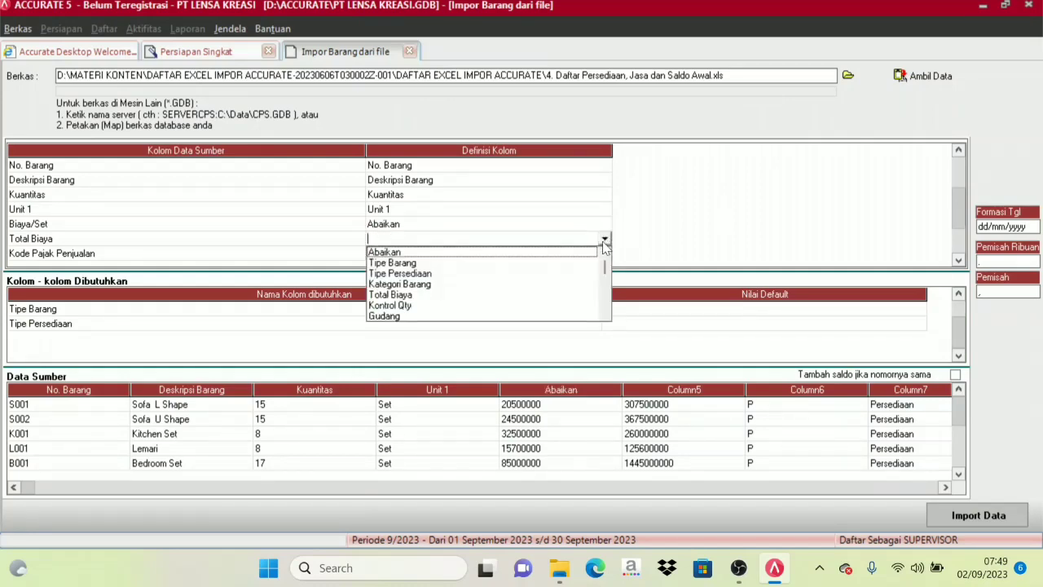
left_click(388, 298)
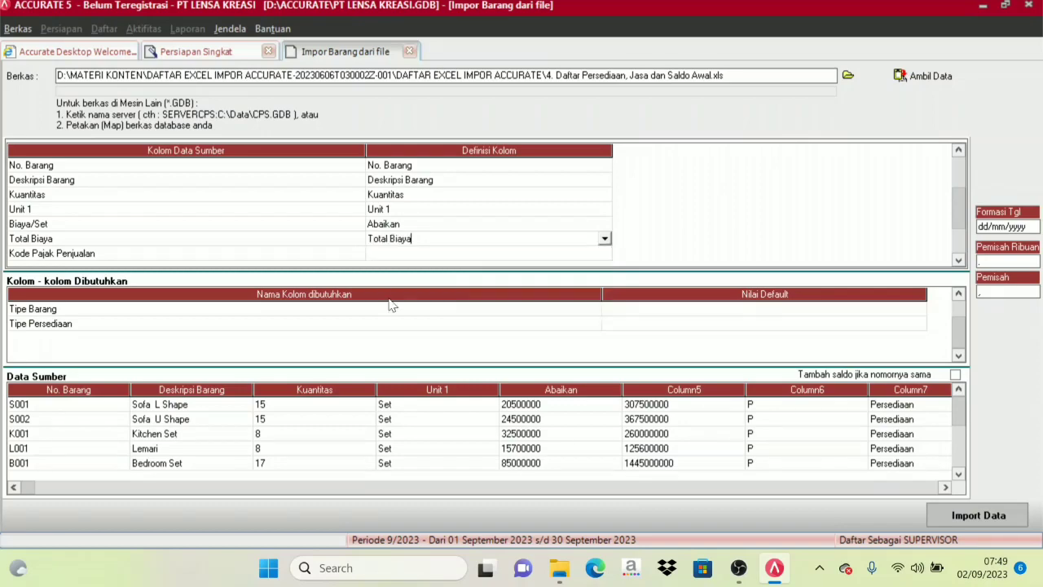
Map the Kode Pajak Penjualan source column to the Kode pajak penjualan column definition.
left_click(389, 256)
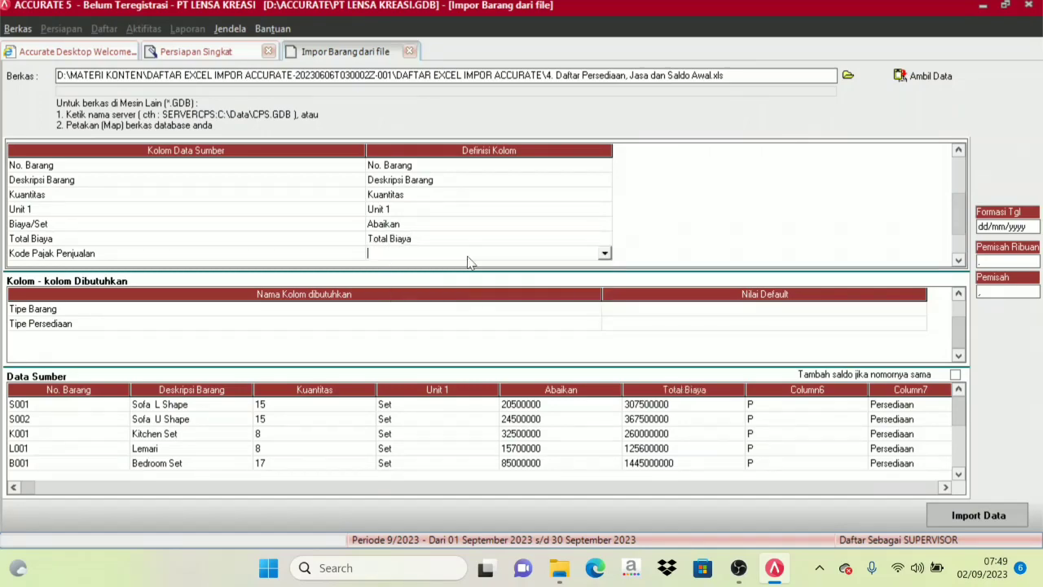
left_click(603, 255)
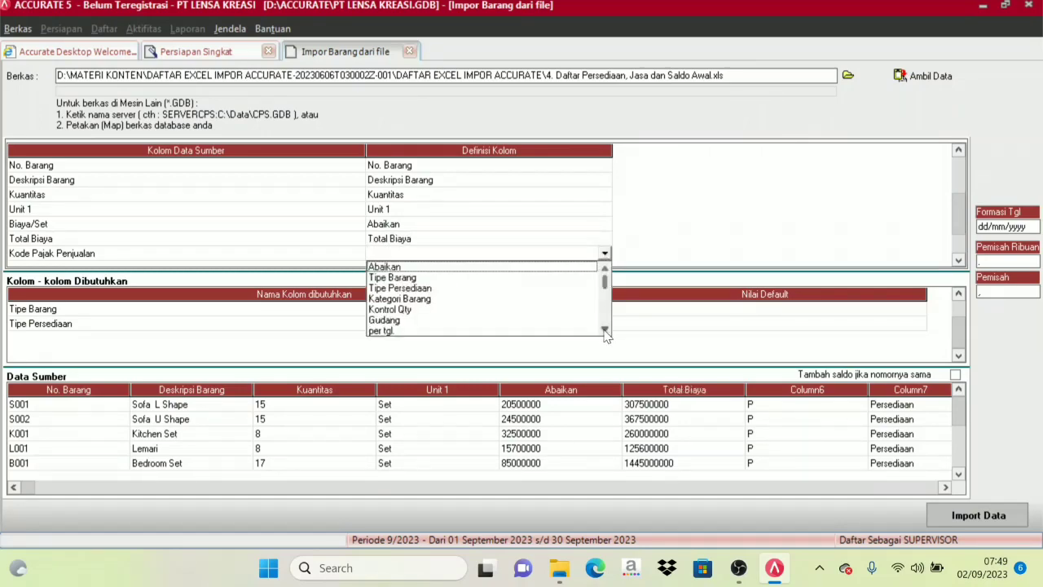
left_click(604, 329)
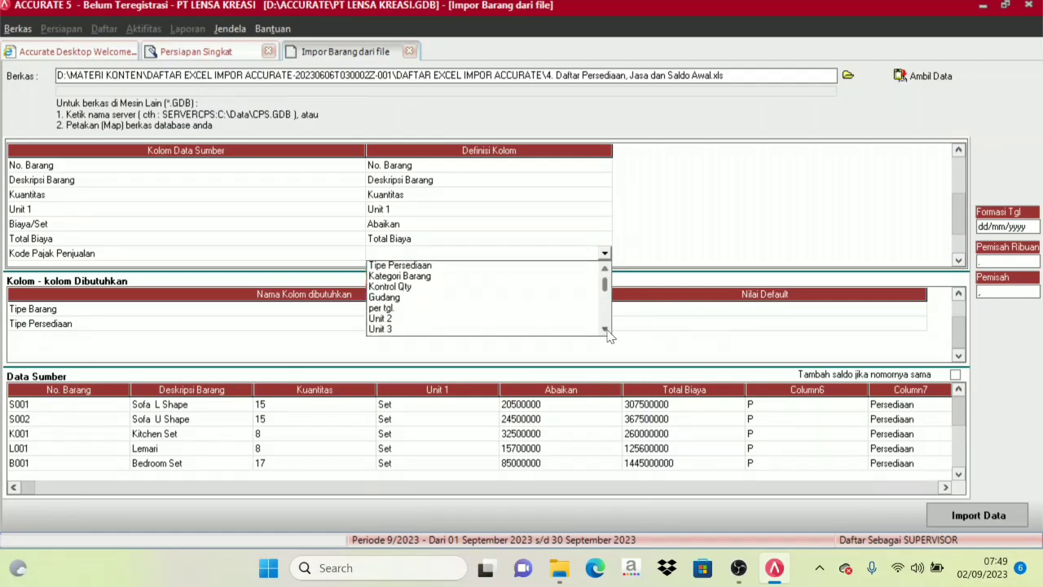
left_click(605, 329)
left_click(605, 330)
left_click(605, 330)
left_click(605, 331)
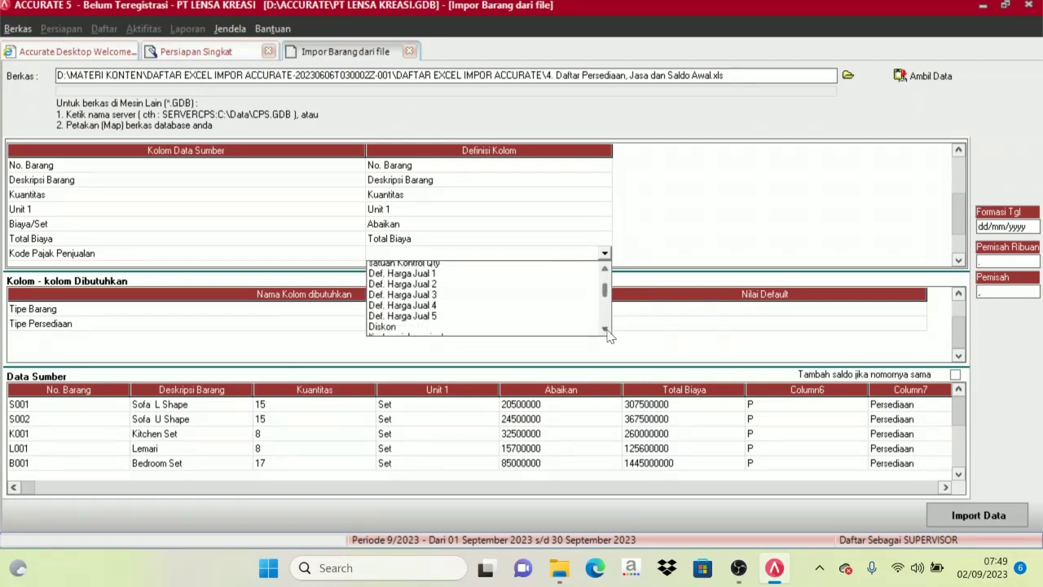
left_click(605, 330)
left_click(605, 330)
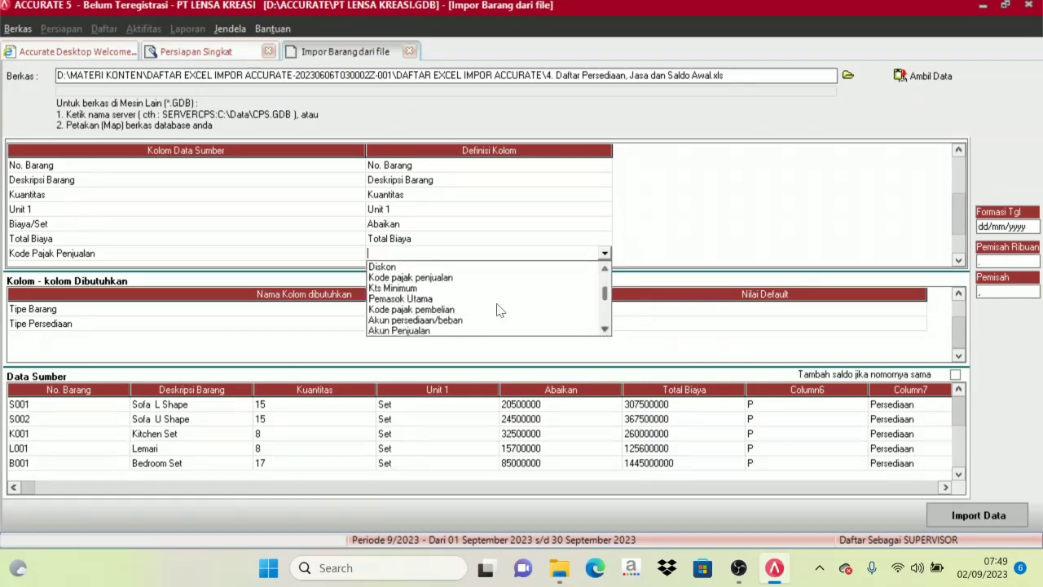
left_click(415, 278)
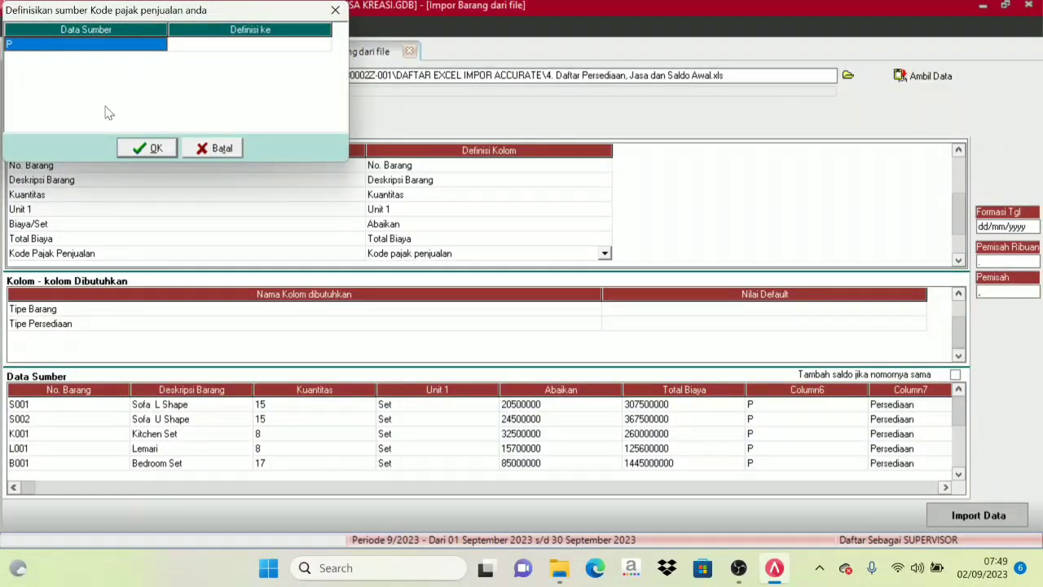
Define the source sales tax code P as PPN and confirm the definition.
left_click(55, 48)
left_click(234, 46)
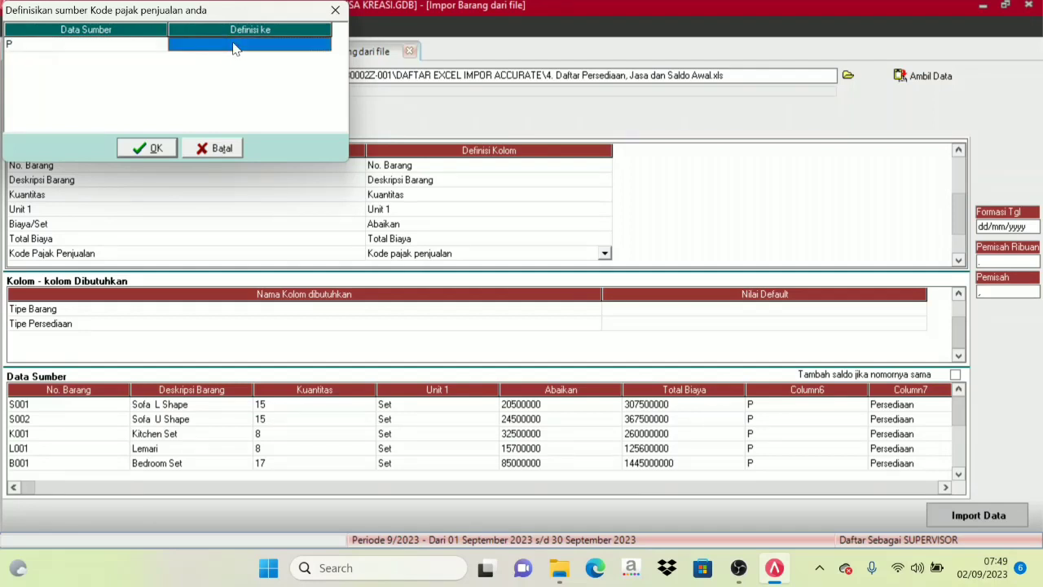
left_click(230, 47)
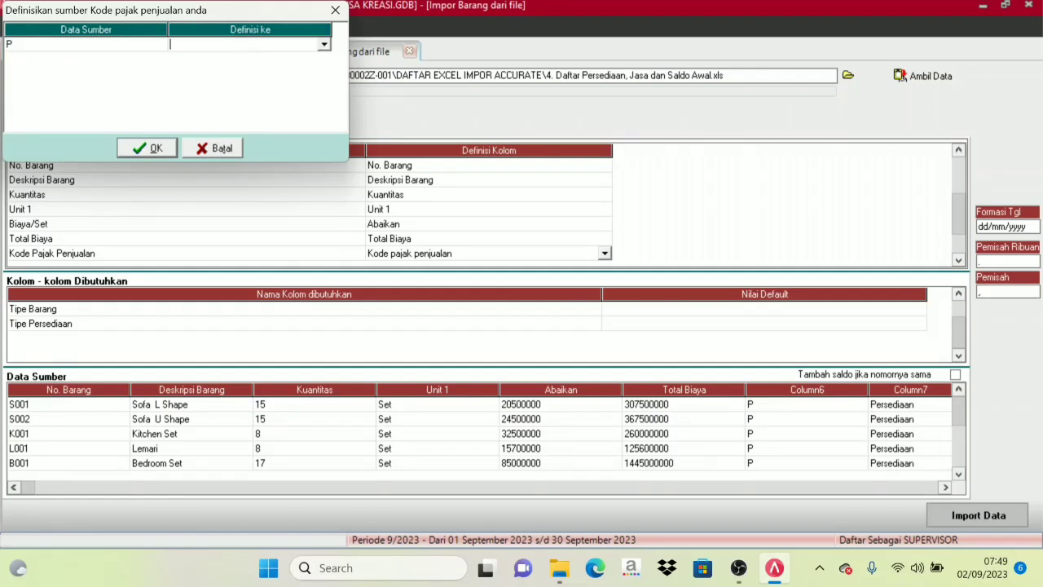
left_click(324, 44)
left_click(198, 63)
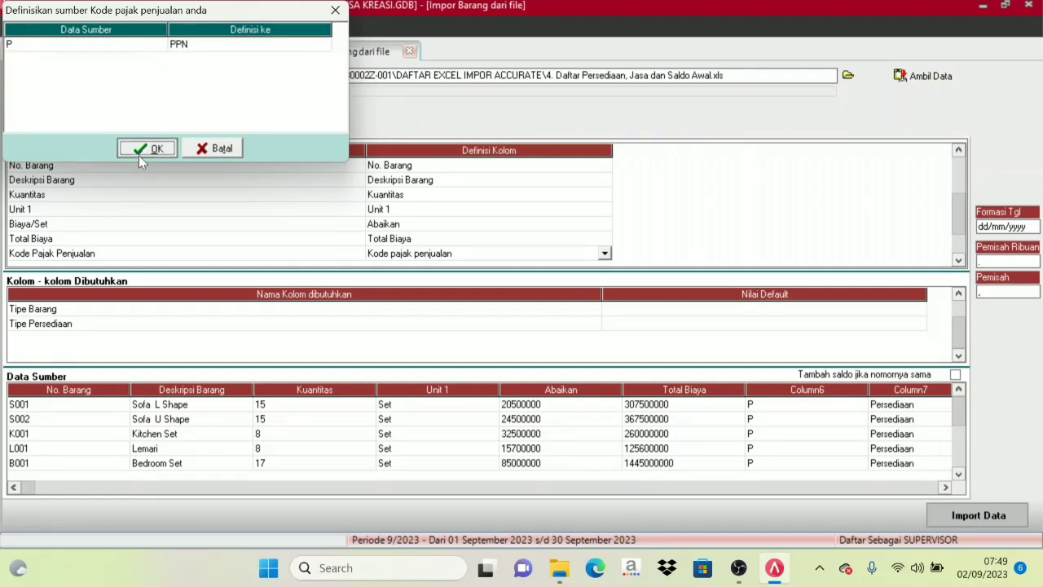
left_click(147, 148)
Map the Tipe Barang source column to the Tipe Barang column definition.
left_click(958, 261)
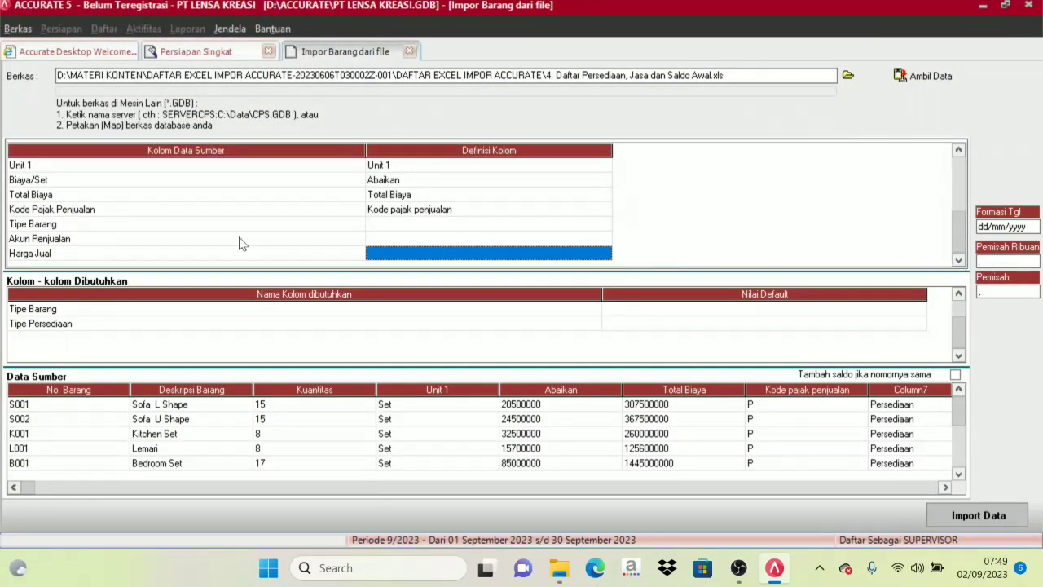
left_click(462, 225)
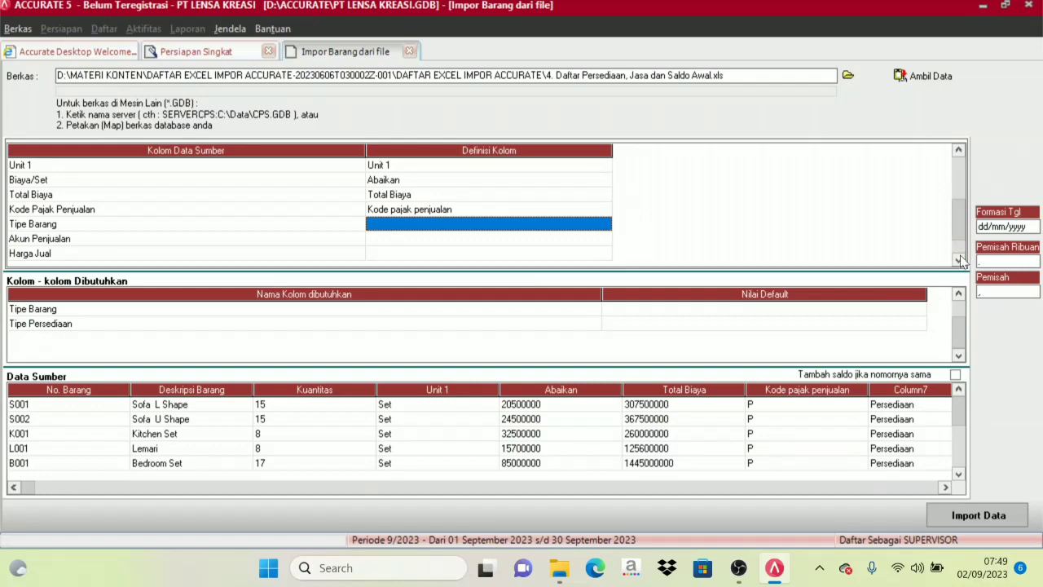
key("Down")
key("Down")
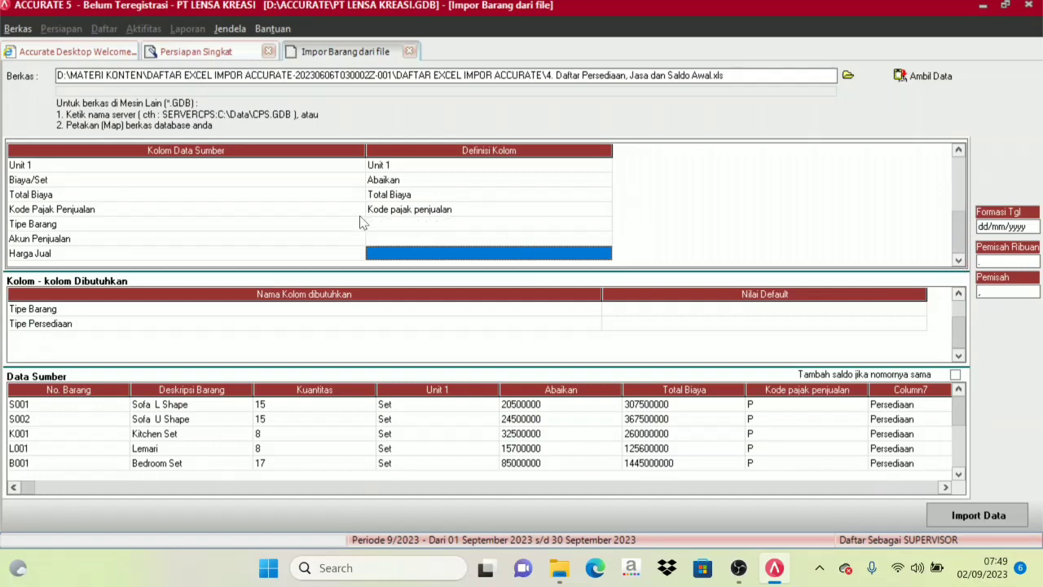
left_click(401, 225)
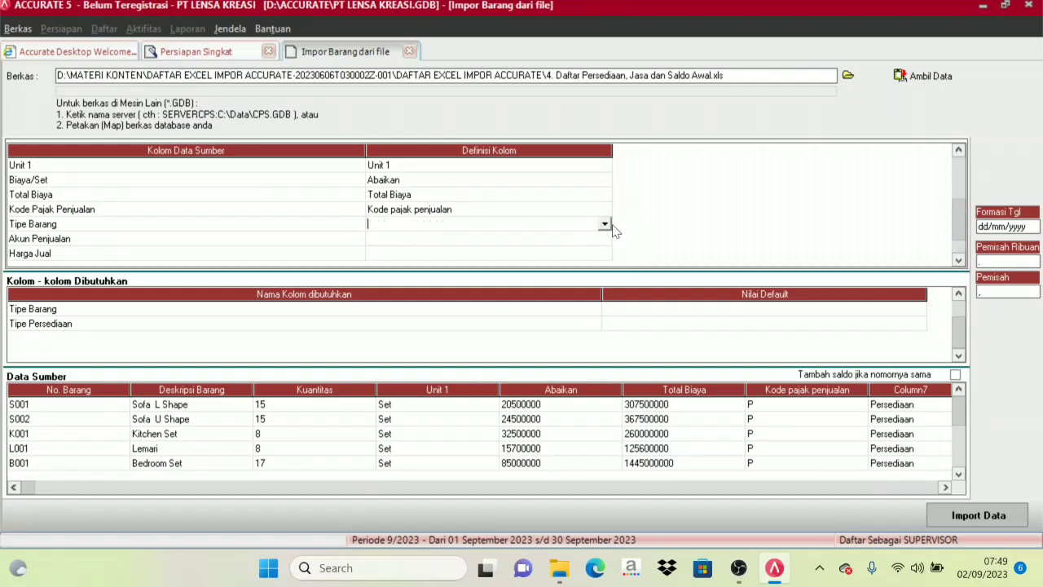
left_click(605, 224)
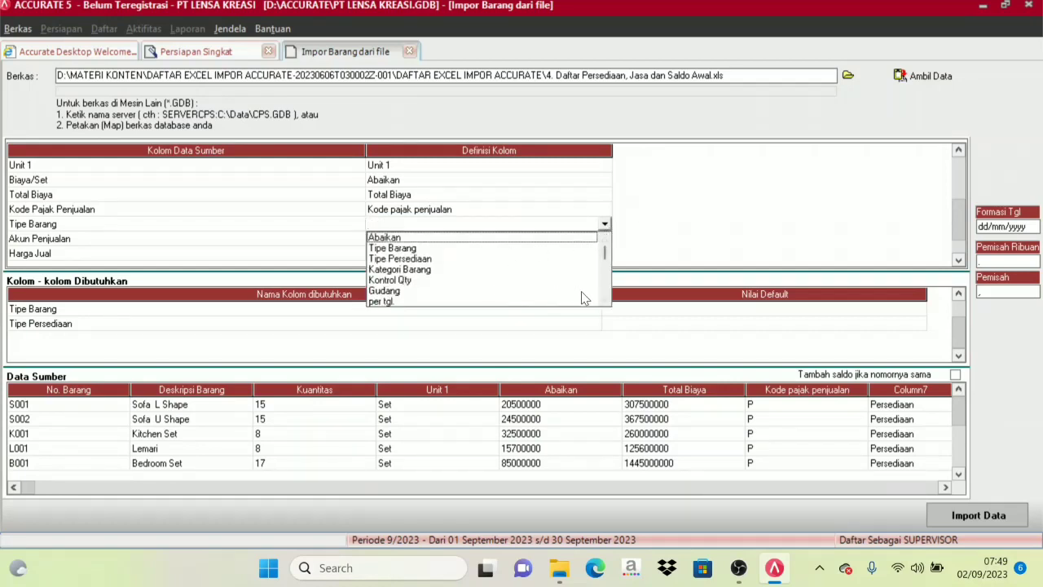
left_click(607, 301)
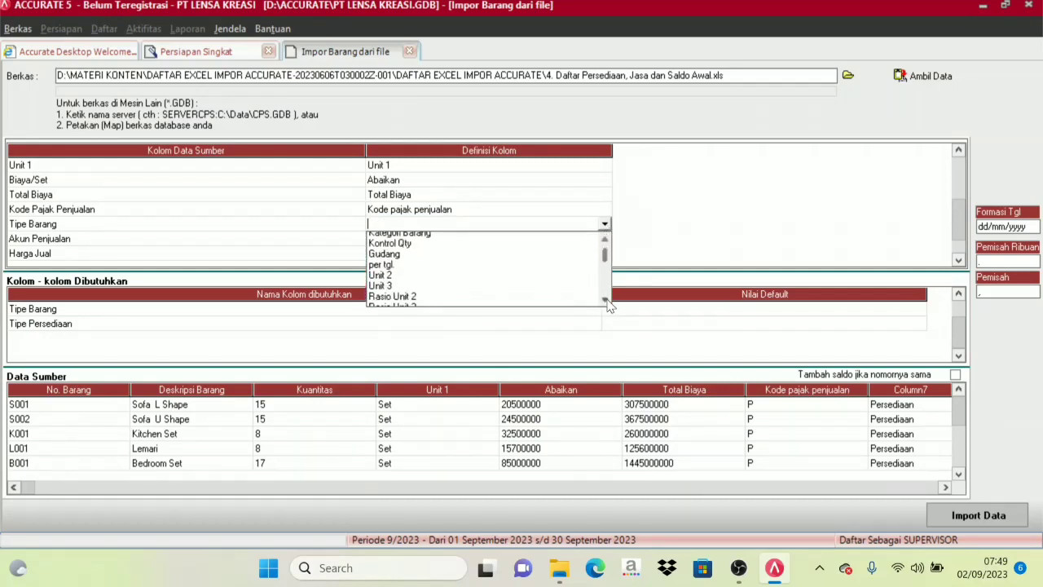
left_click(607, 301)
left_click(605, 241)
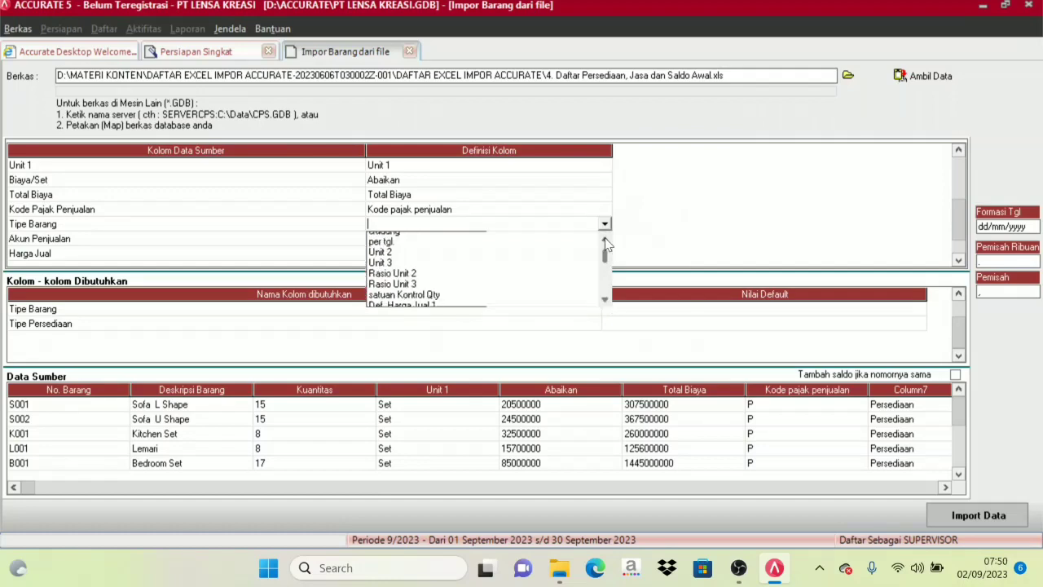
left_click(605, 240)
left_click(606, 240)
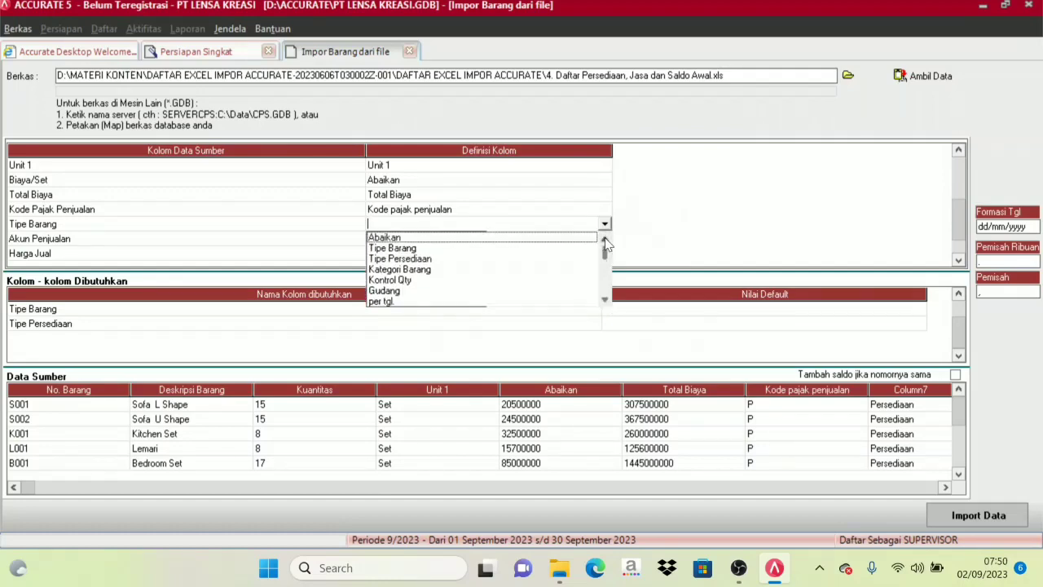
left_click(401, 250)
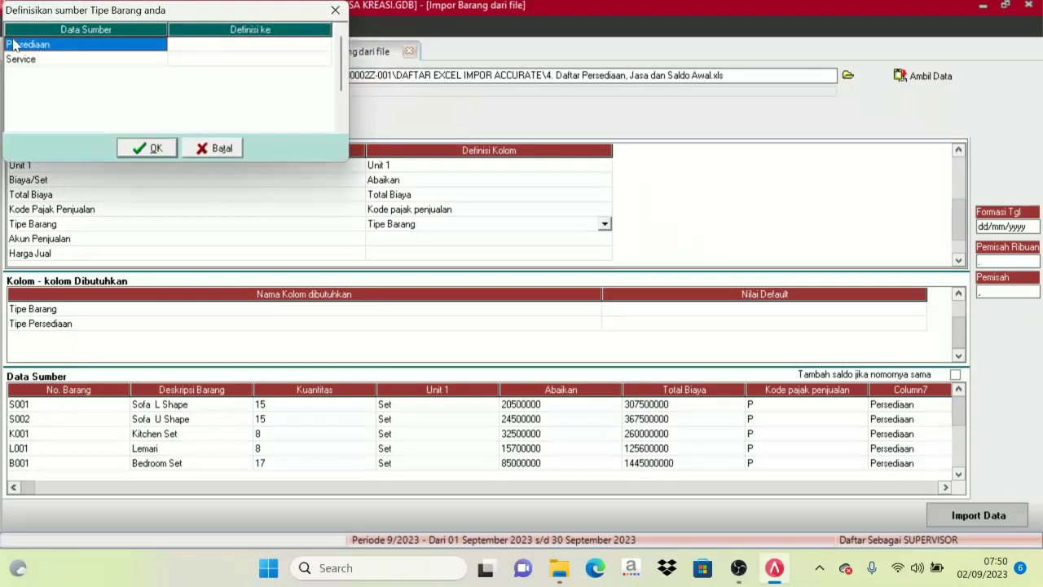
Define the source item type Persediaan as Persediaan and Service as Servis, and confirm the definitions.
left_click(15, 45)
left_click(217, 47)
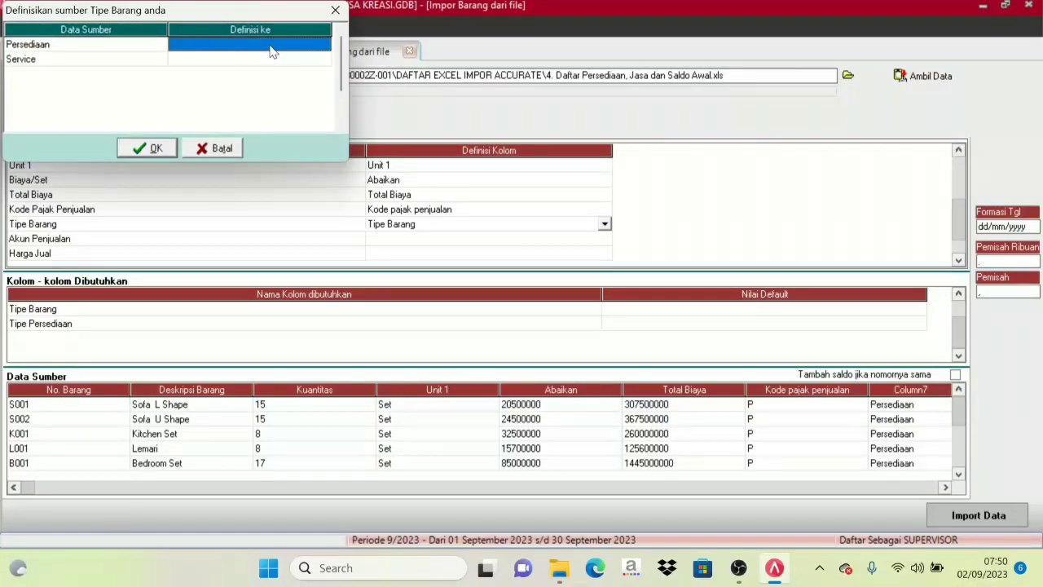
left_click(324, 46)
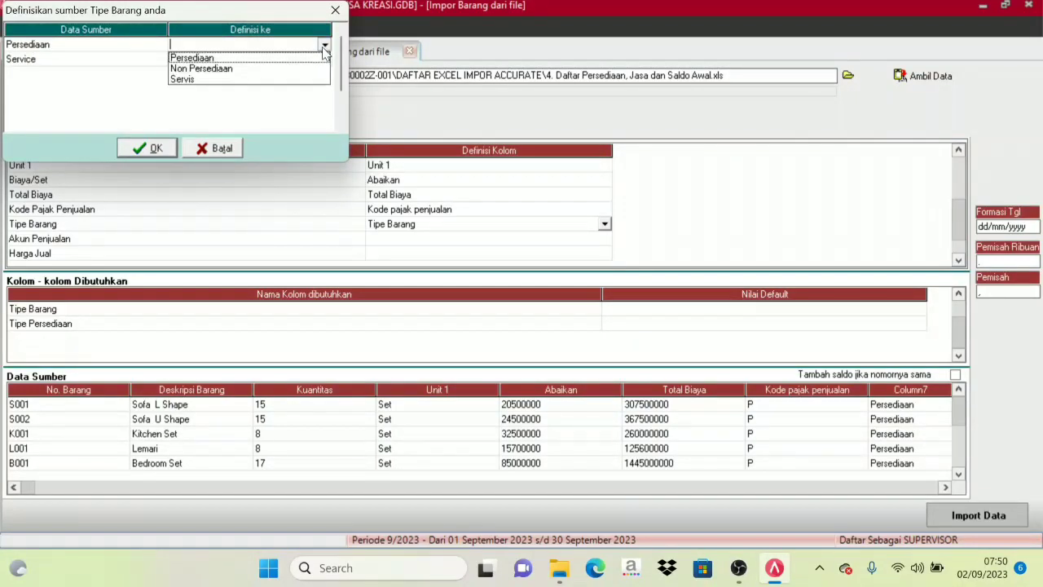
left_click(210, 59)
left_click(233, 59)
left_click(262, 59)
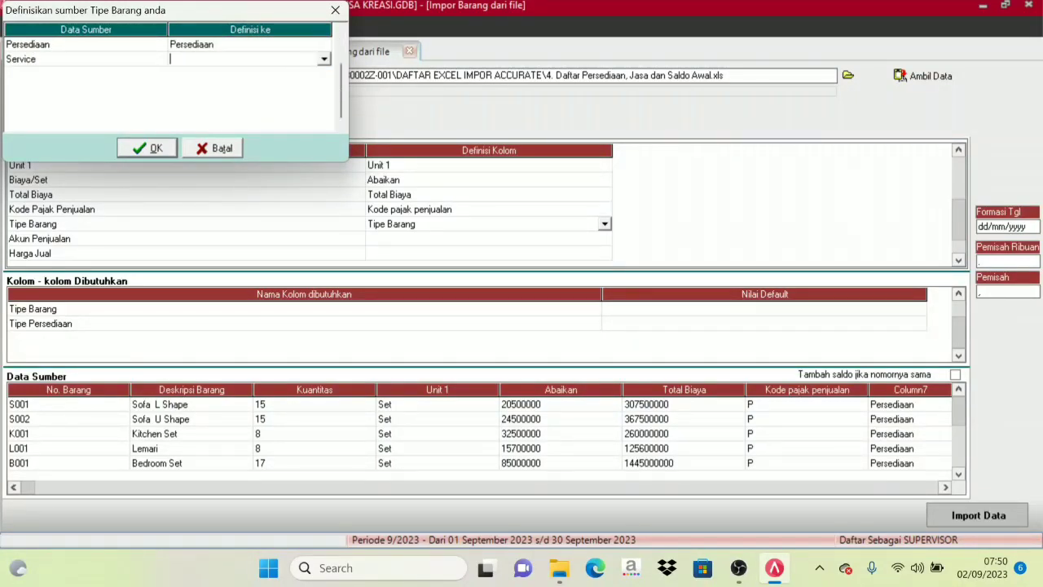
left_click(324, 59)
left_click(186, 98)
left_click(147, 148)
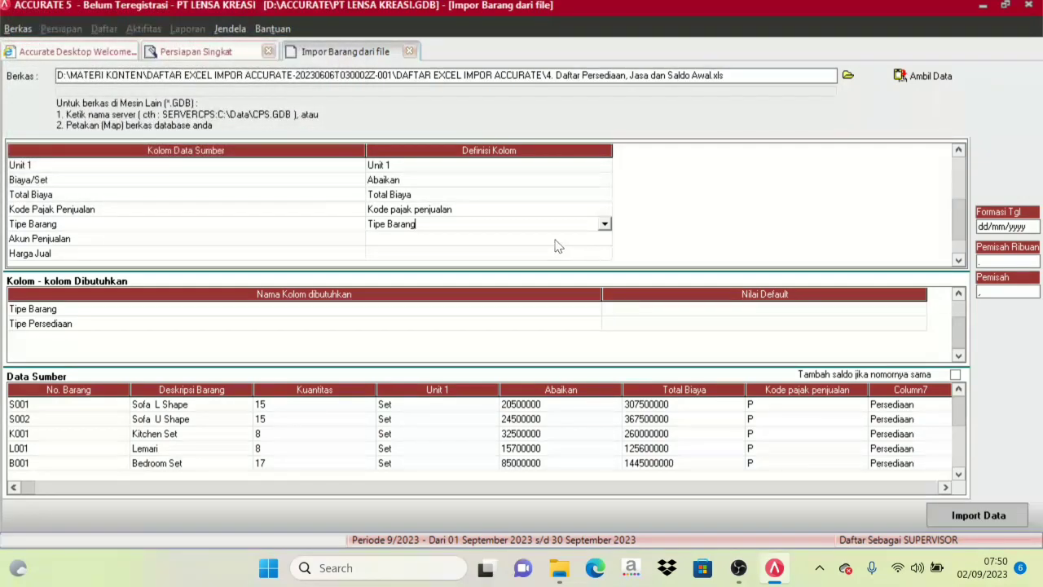
left_click(538, 240)
left_click(609, 242)
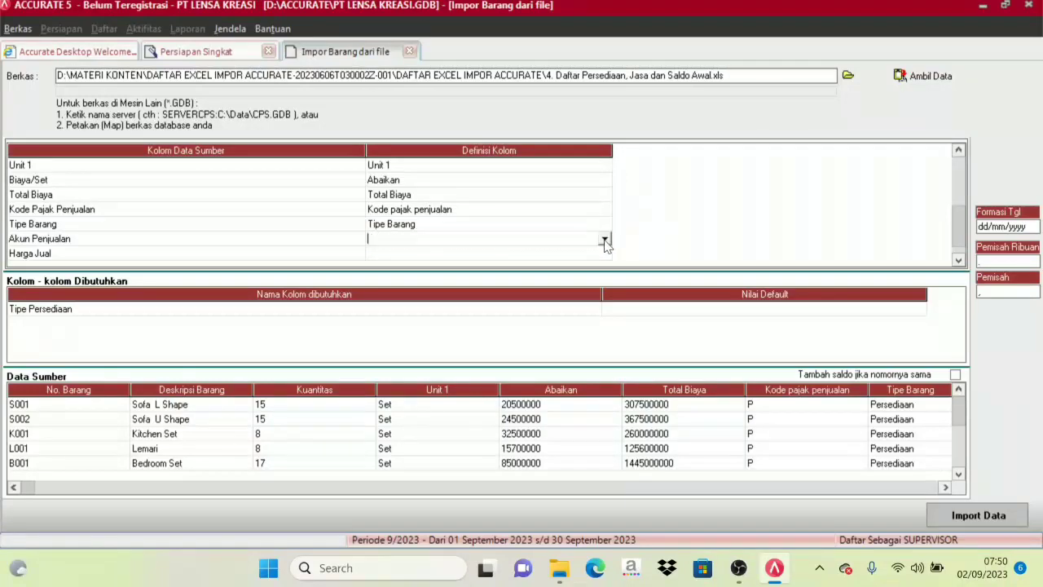
left_click(605, 239)
left_click(605, 315)
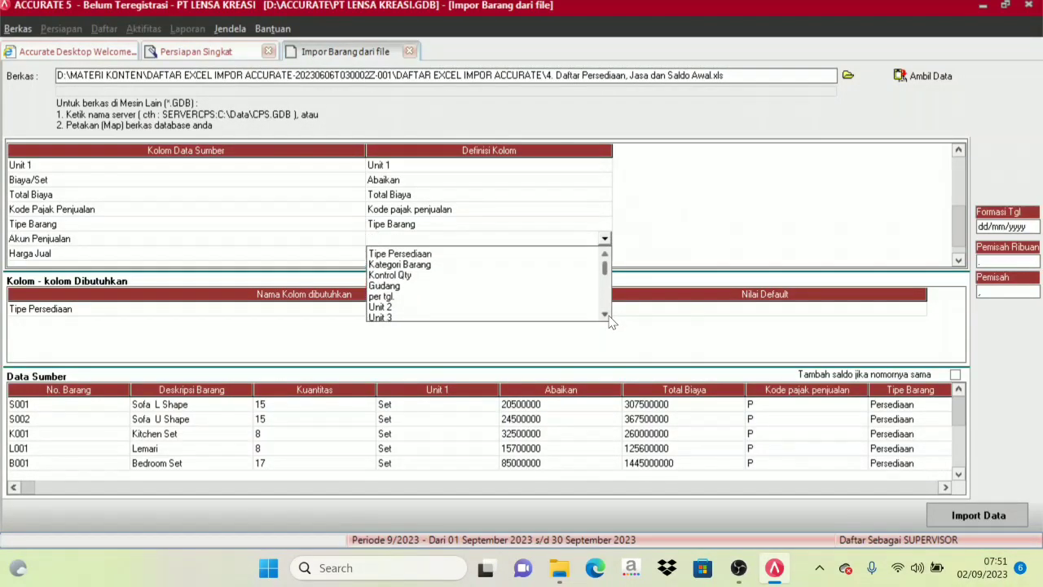
left_click(606, 314)
left_click(606, 314)
left_click(605, 315)
left_click(606, 314)
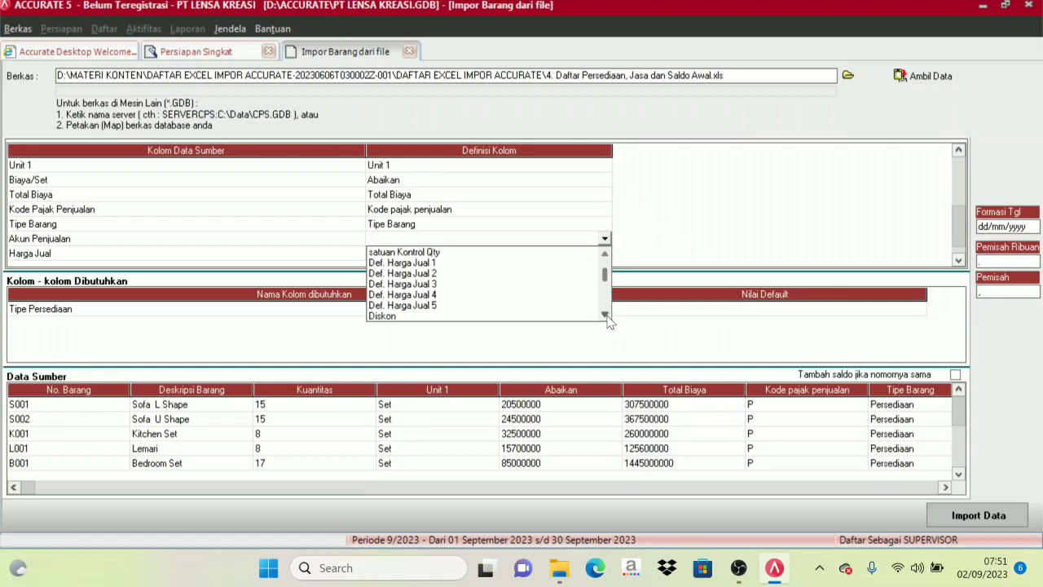
left_click(605, 314)
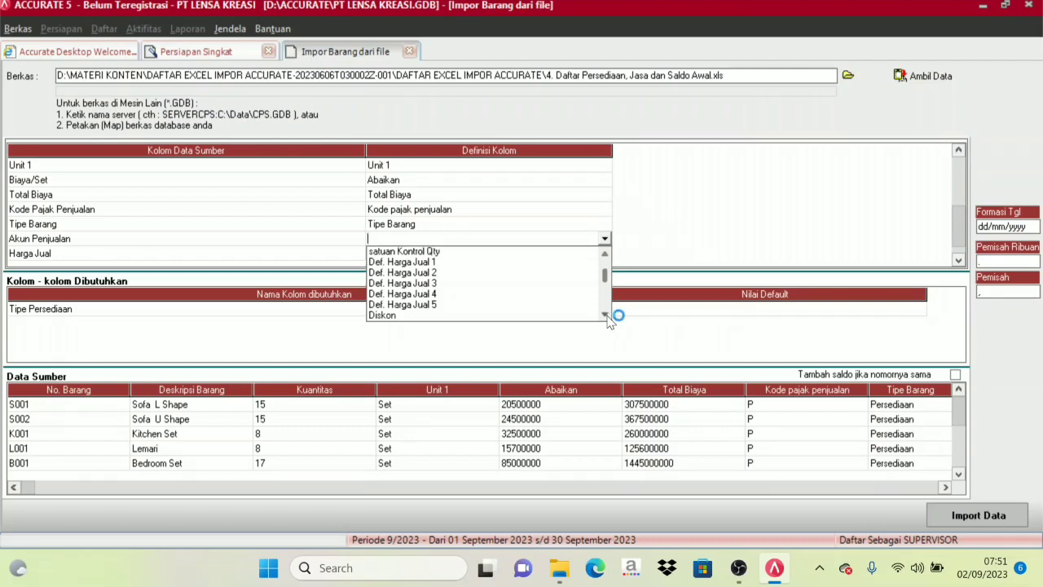
left_click(605, 315)
left_click(605, 315)
left_click(606, 315)
left_click(606, 315)
left_click(606, 314)
left_click(606, 314)
left_click(605, 315)
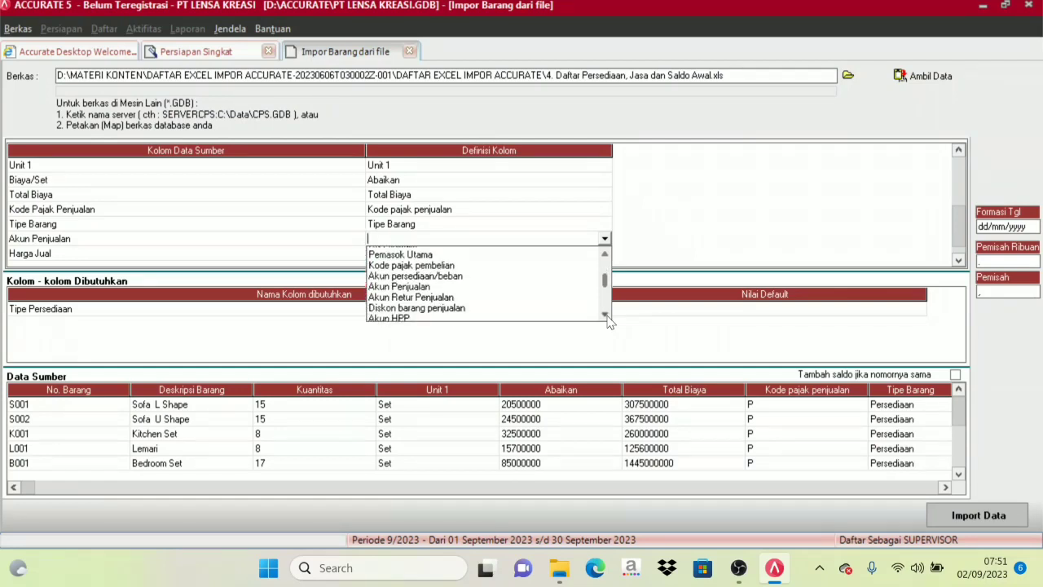
left_click(606, 315)
left_click(412, 298)
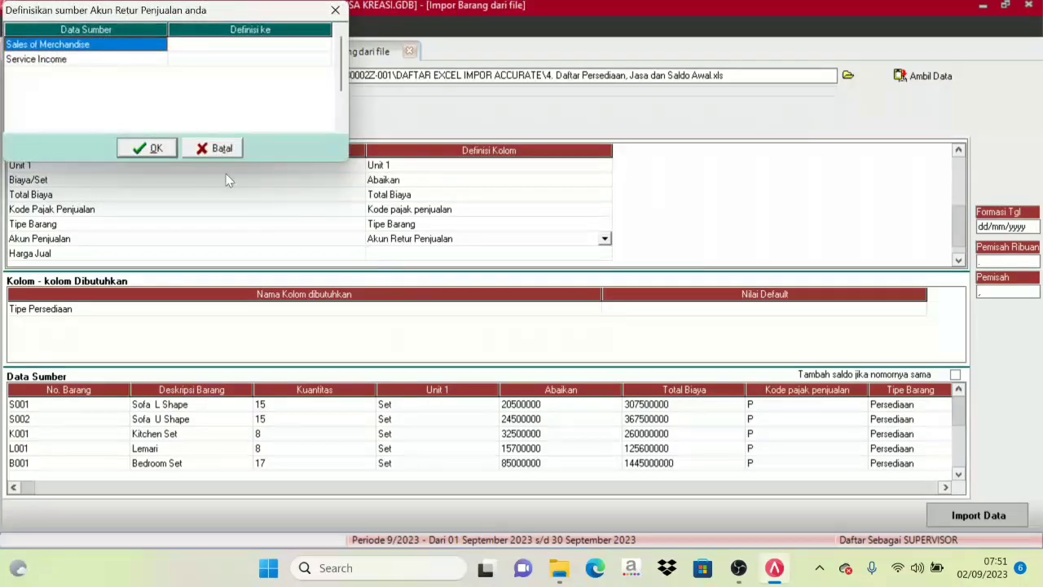
left_click(208, 145)
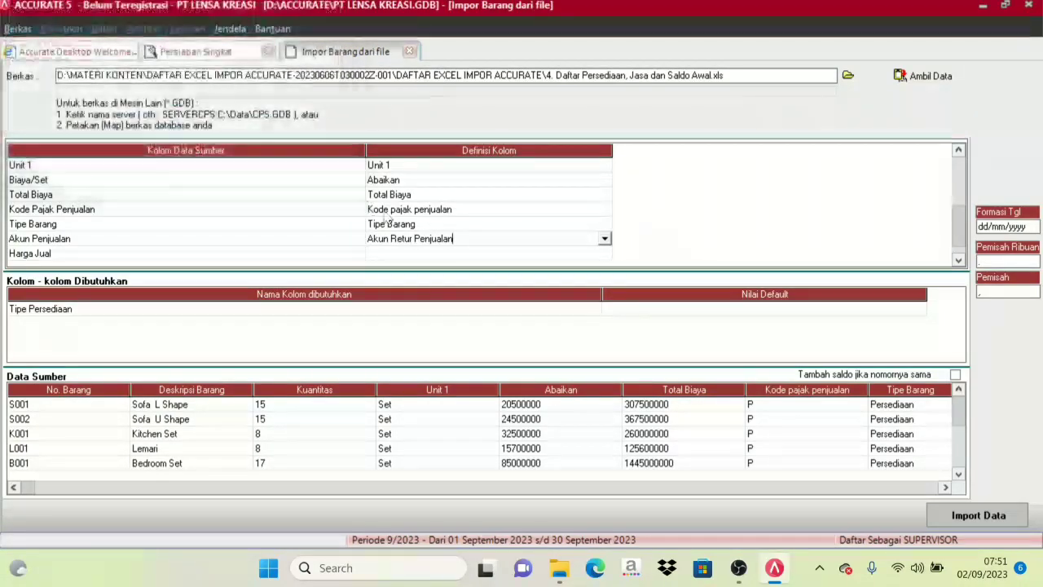
Map the Akun Penjualan source column to the Akun Penjualan column definition.
left_click(607, 253)
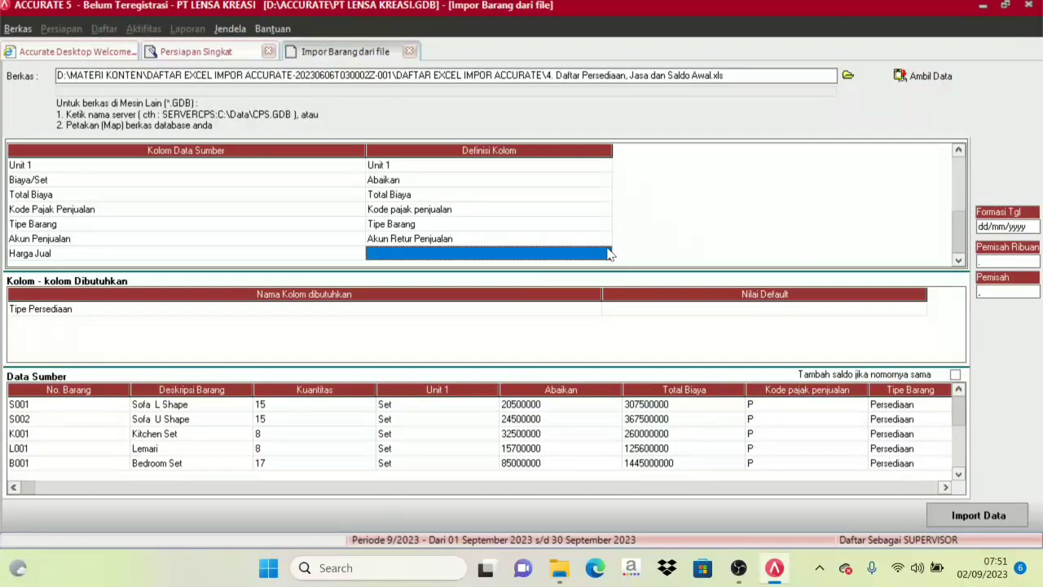
left_click(603, 239)
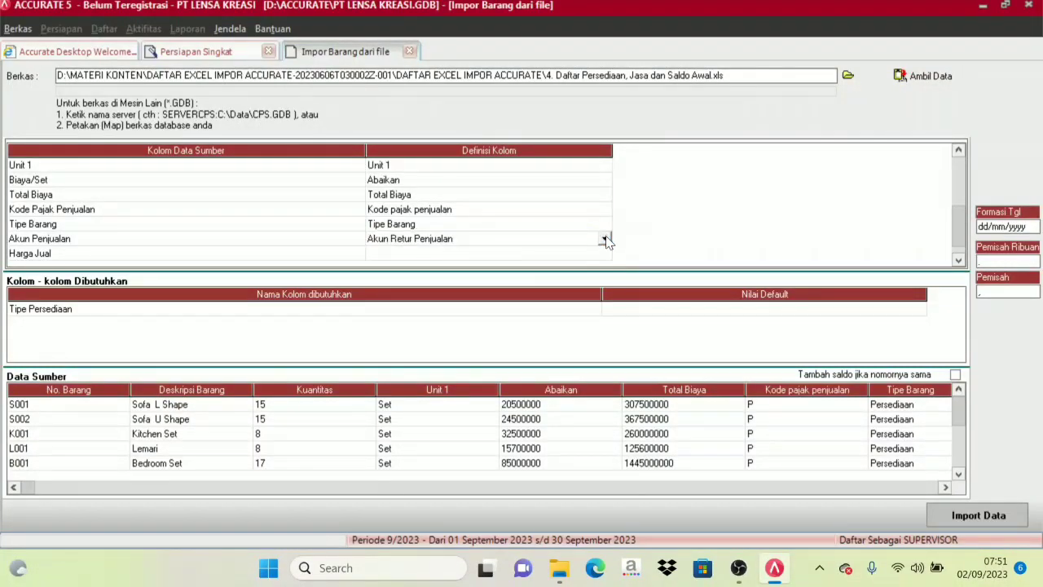
left_click(605, 239)
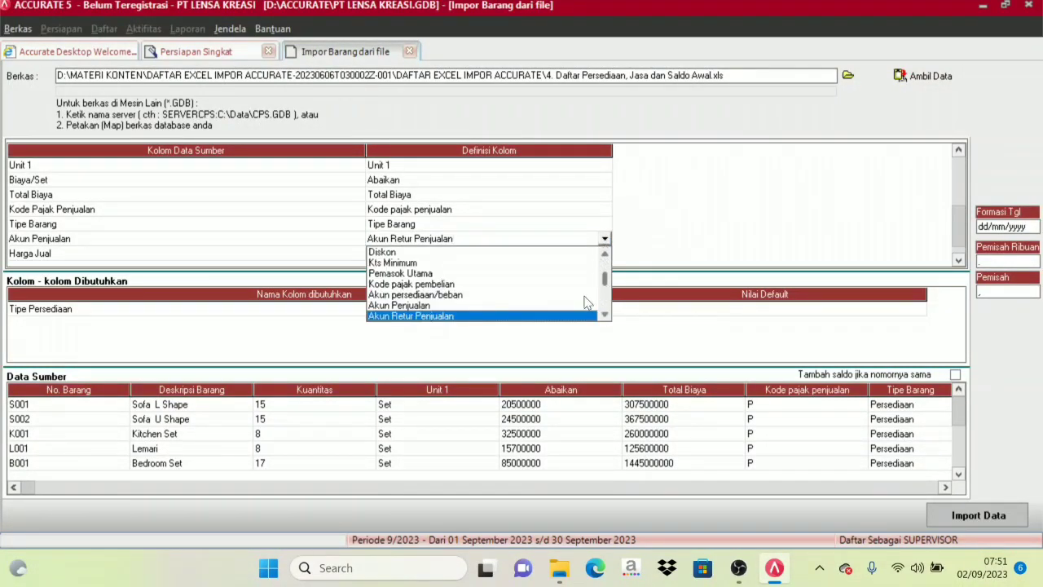
left_click(411, 307)
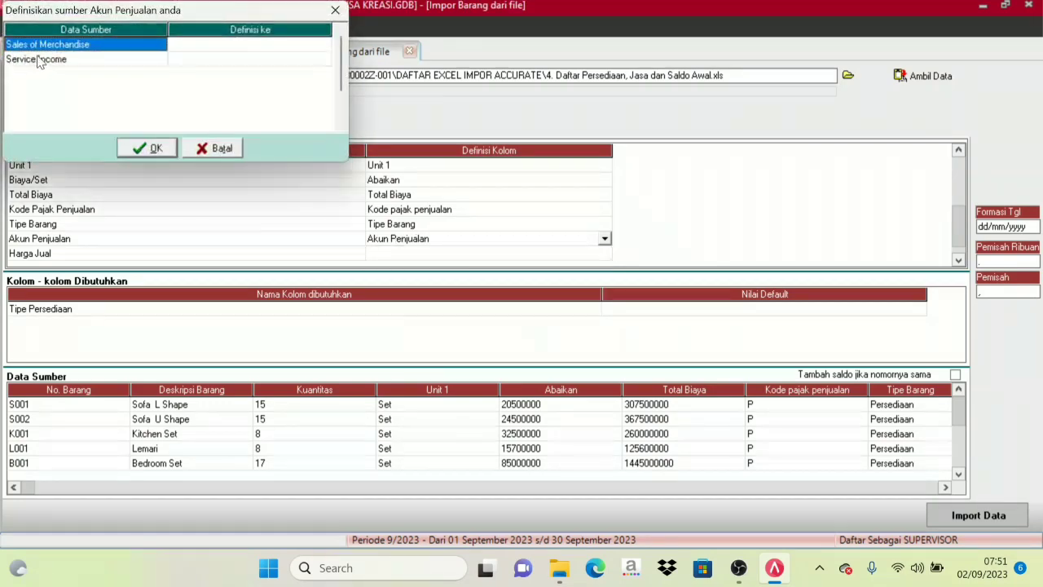
Define the source sales account Sales of Merchandise as 41000, Sales of Marchandise.
left_click(211, 45)
left_click(247, 47)
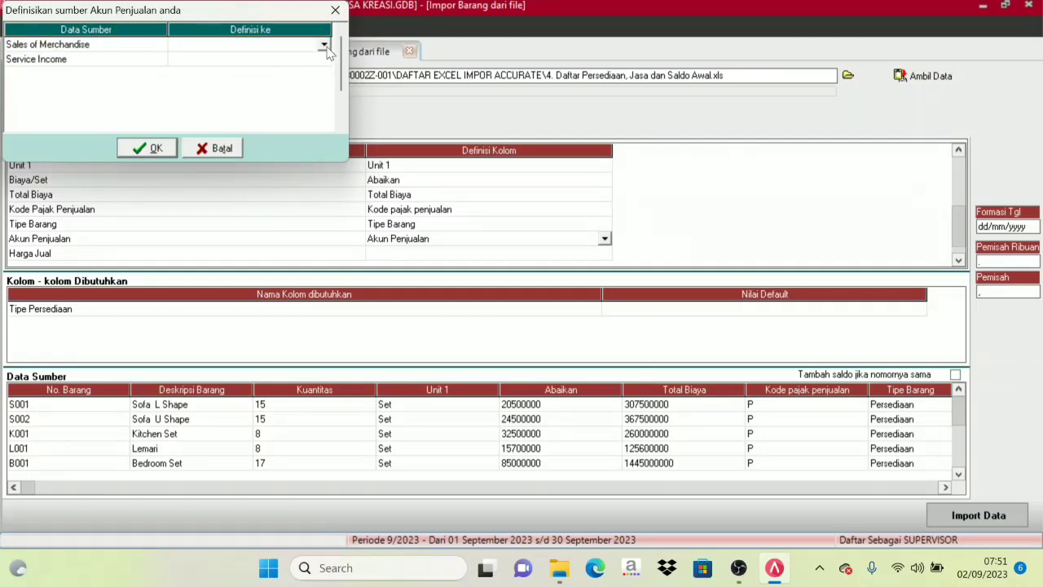
left_click(325, 45)
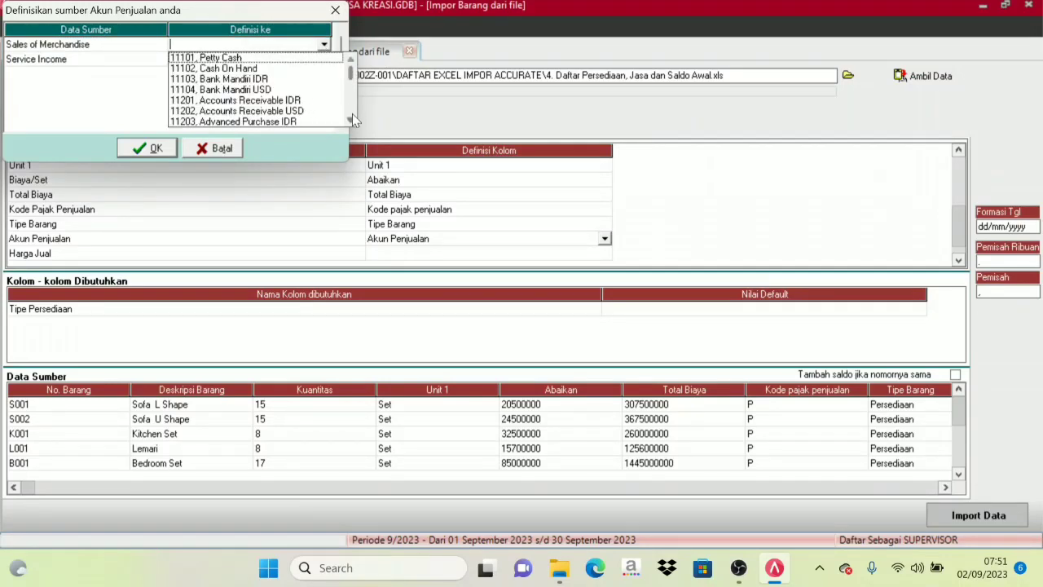
scroll(353, 120, "down", 7)
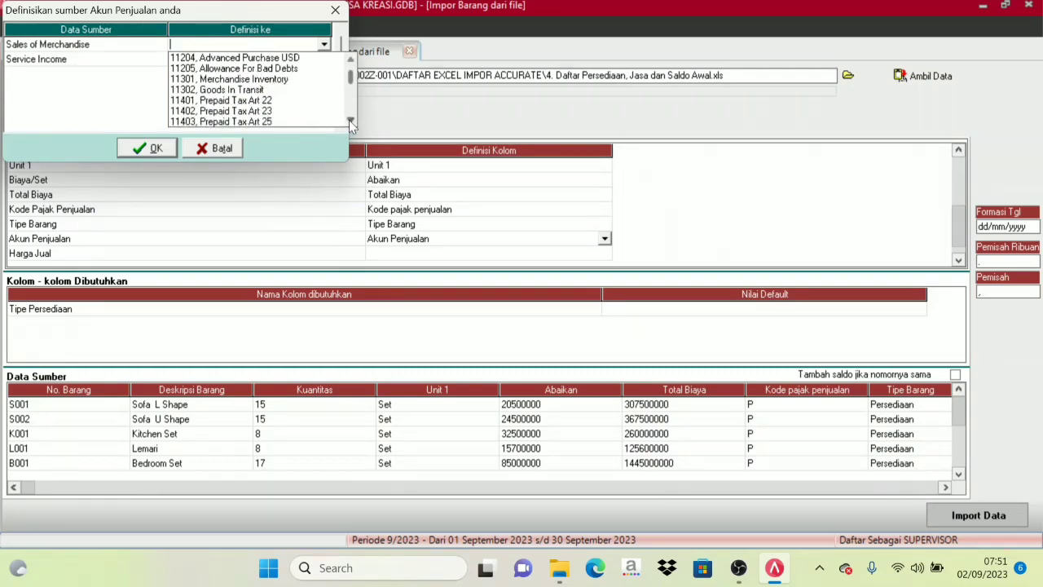
scroll(349, 120, "down", 5)
scroll(349, 120, "down", 5)
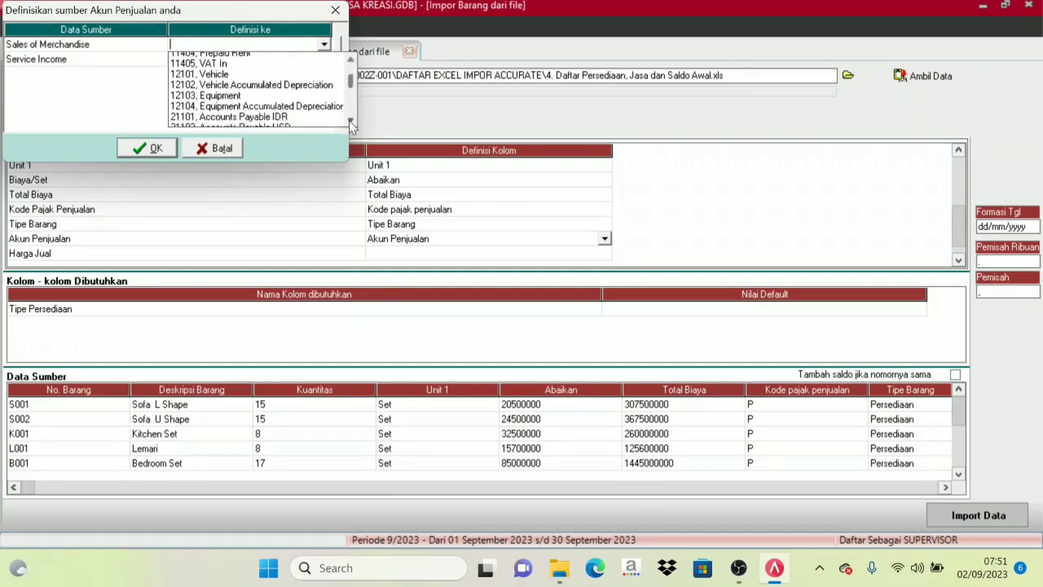
scroll(349, 120, "down", 5)
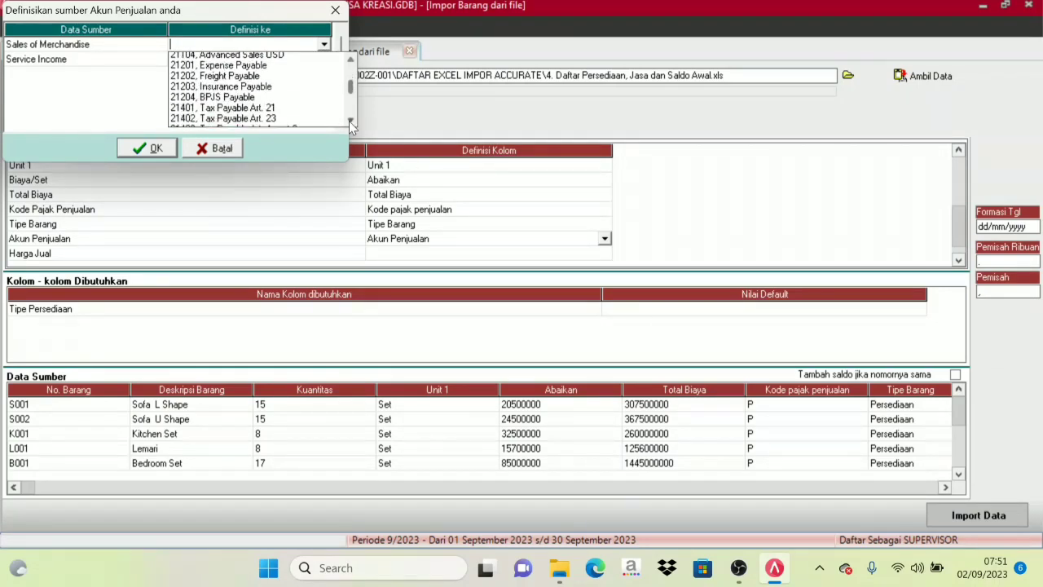
scroll(348, 121, "down", 4)
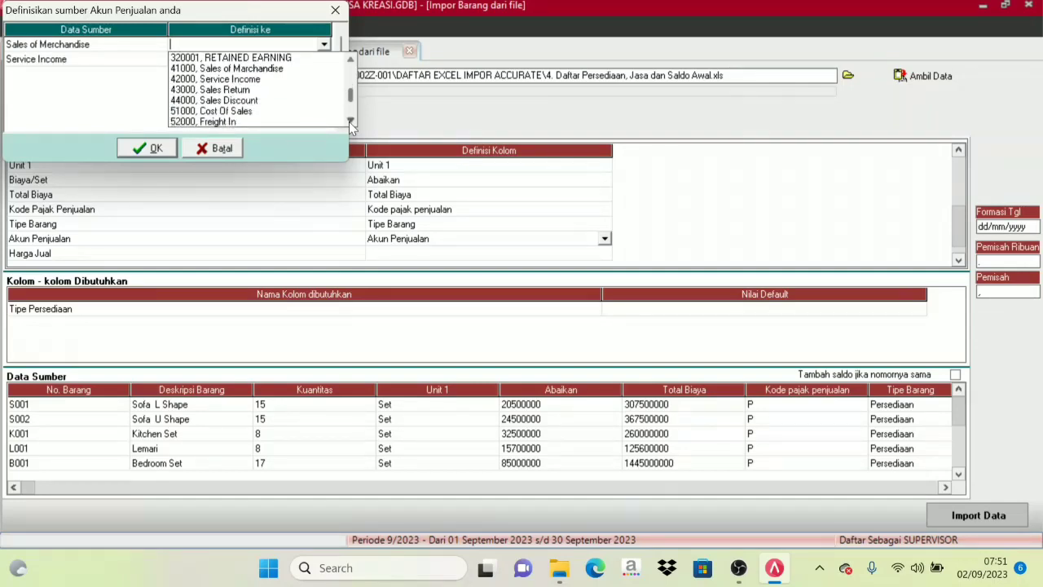
left_click(349, 122)
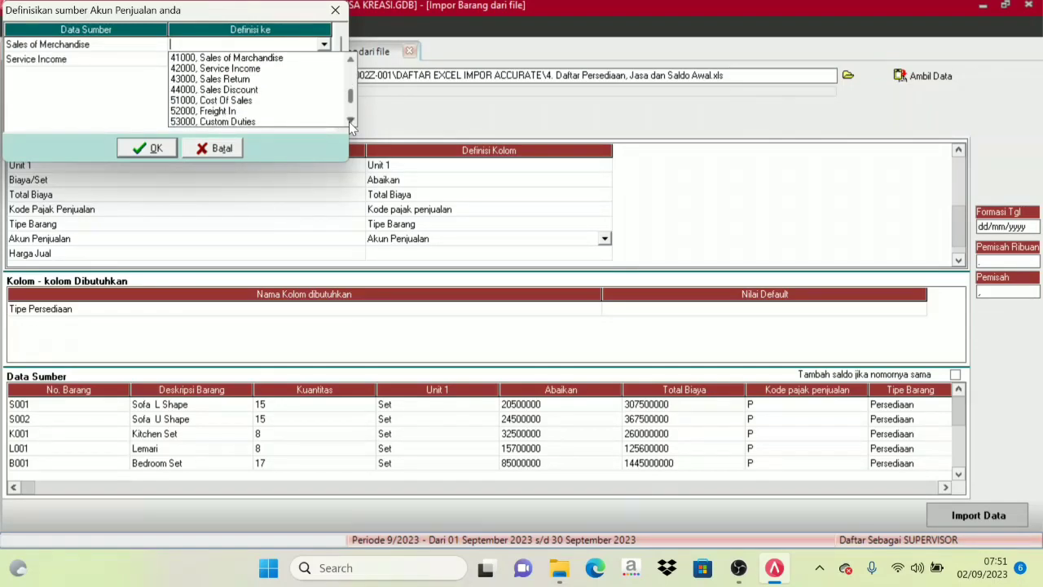
left_click(244, 58)
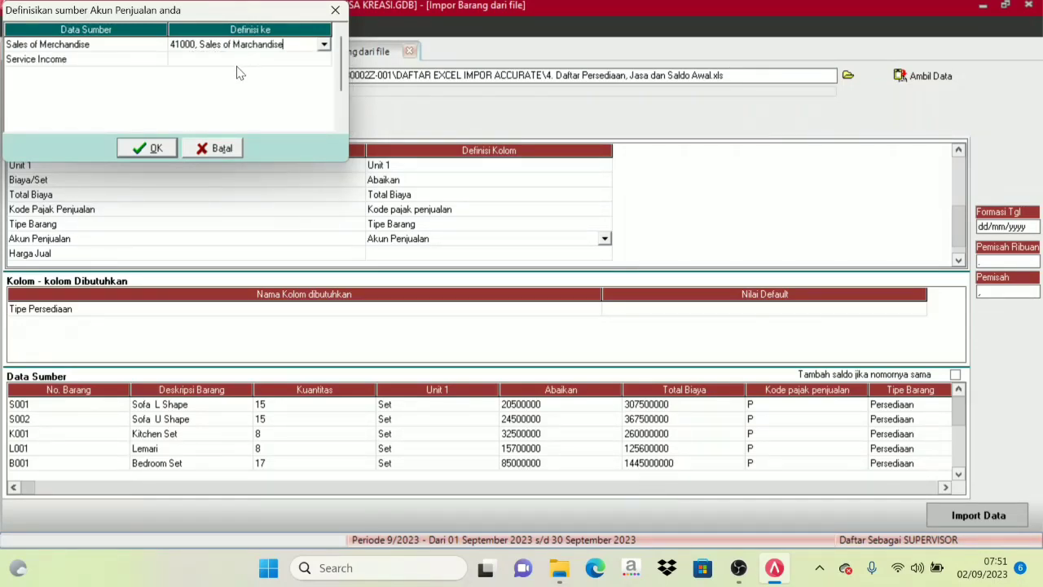
Define the source sales account Service Income as 42000, Service Income and confirm the account definitions.
left_click(46, 60)
left_click(320, 65)
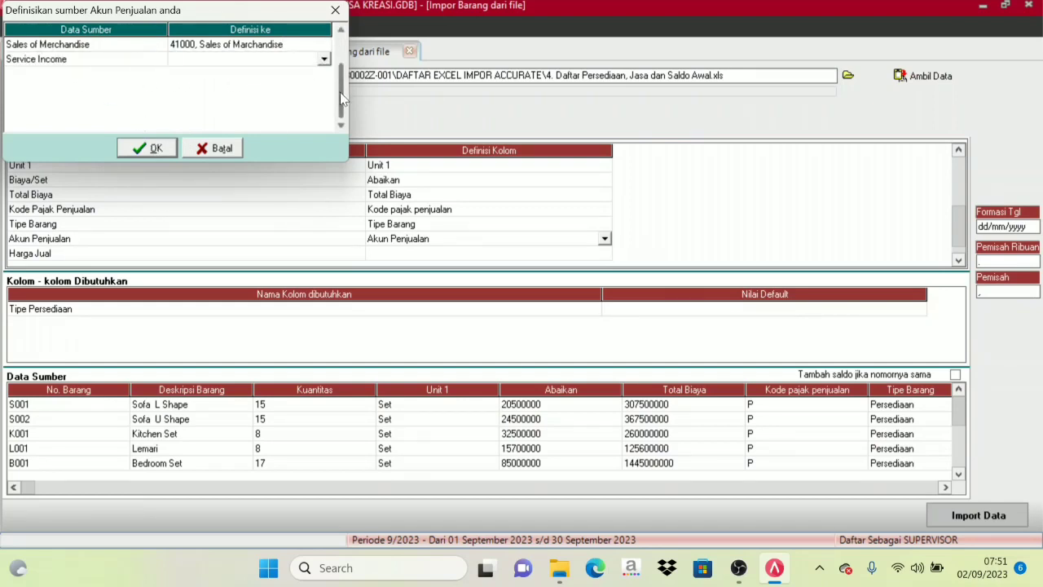
left_click(324, 59)
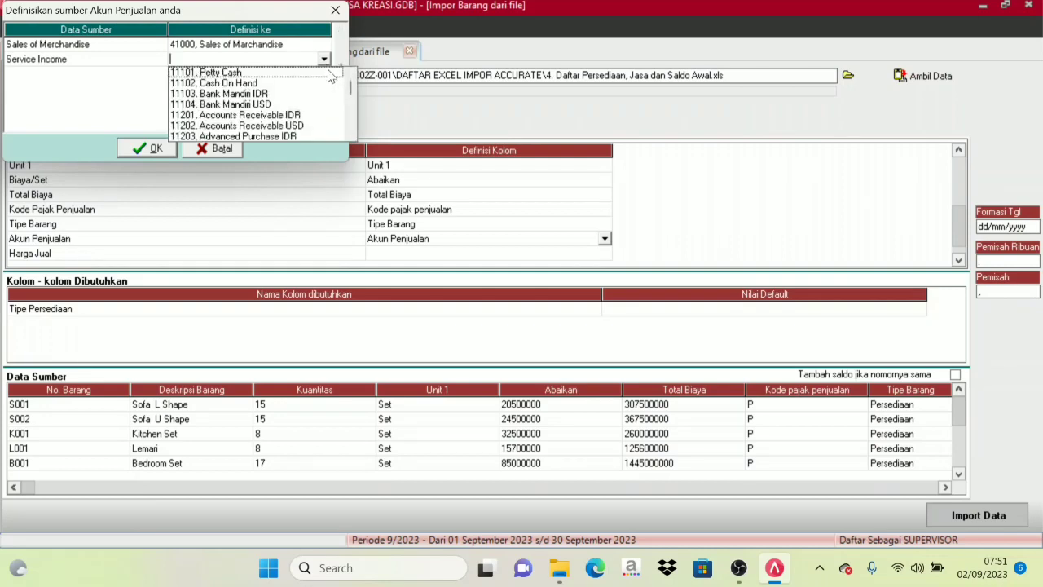
left_click_drag(352, 90, 353, 132)
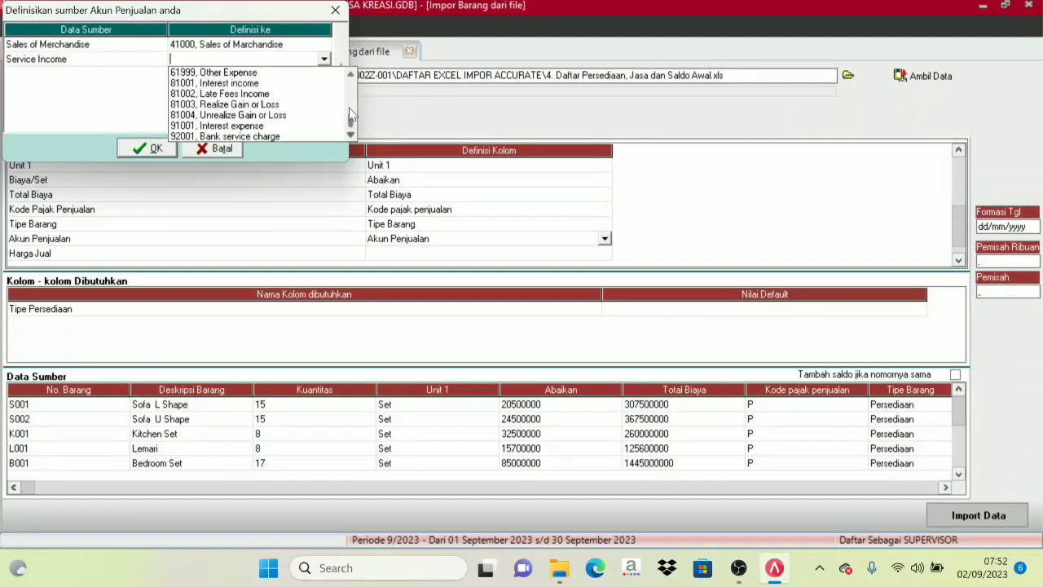
left_click(351, 76)
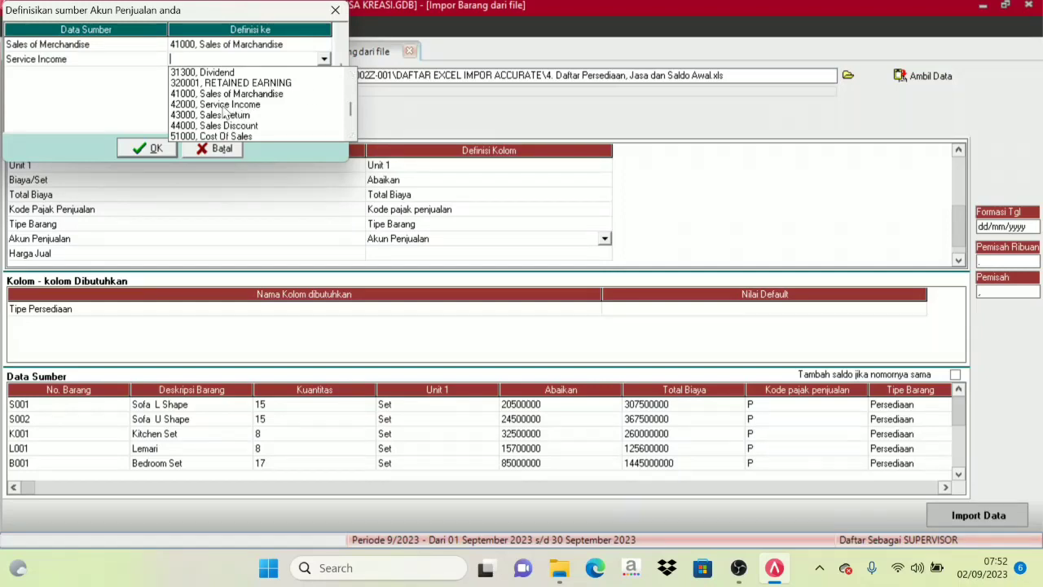
left_click(225, 105)
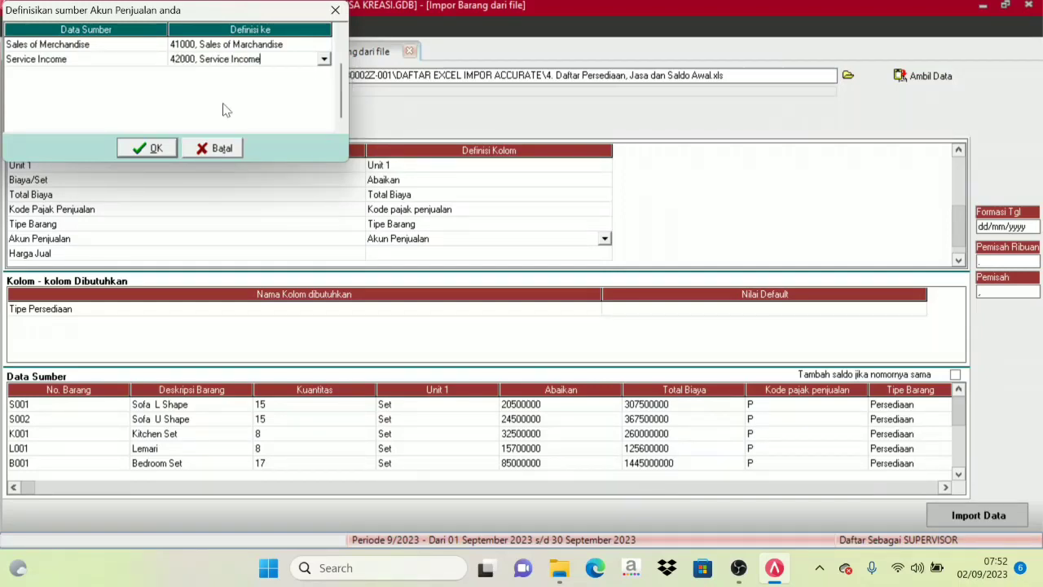
left_click(145, 149)
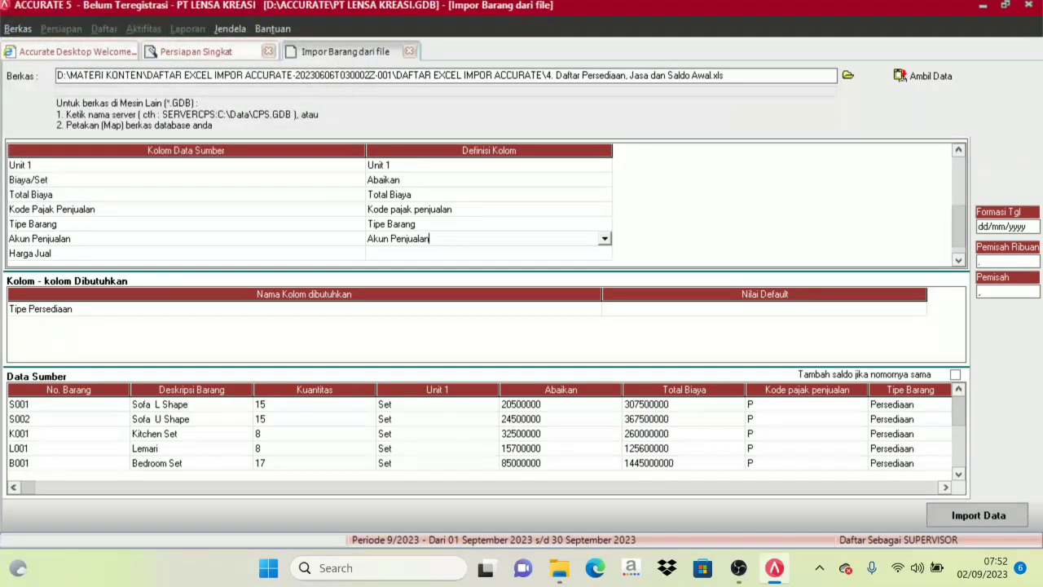
Map the Harga Jual source column to the Def. Harga Jual 2 column definition.
left_click(401, 253)
left_click(603, 255)
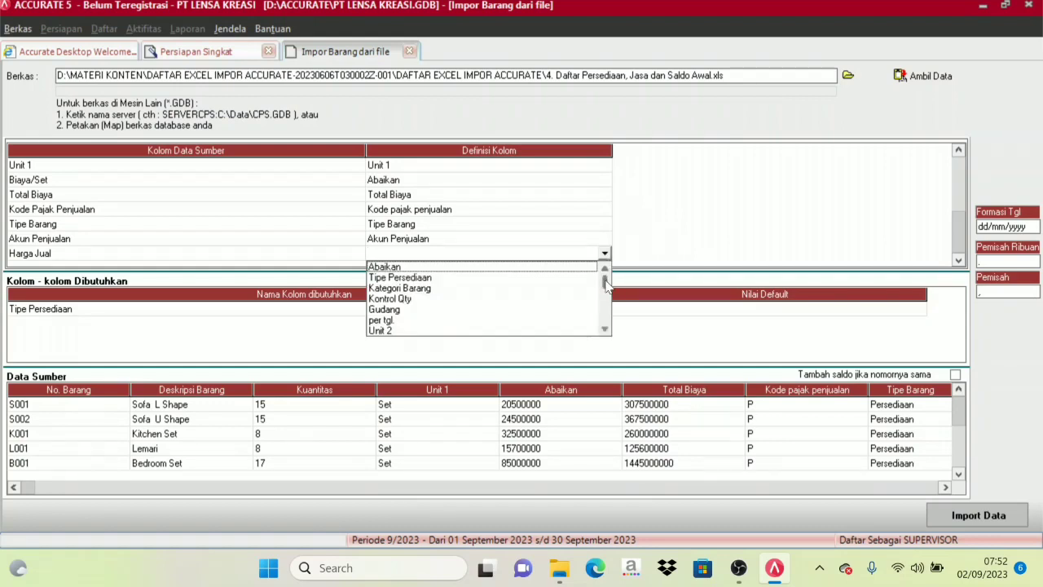
left_click_drag(606, 282, 605, 295)
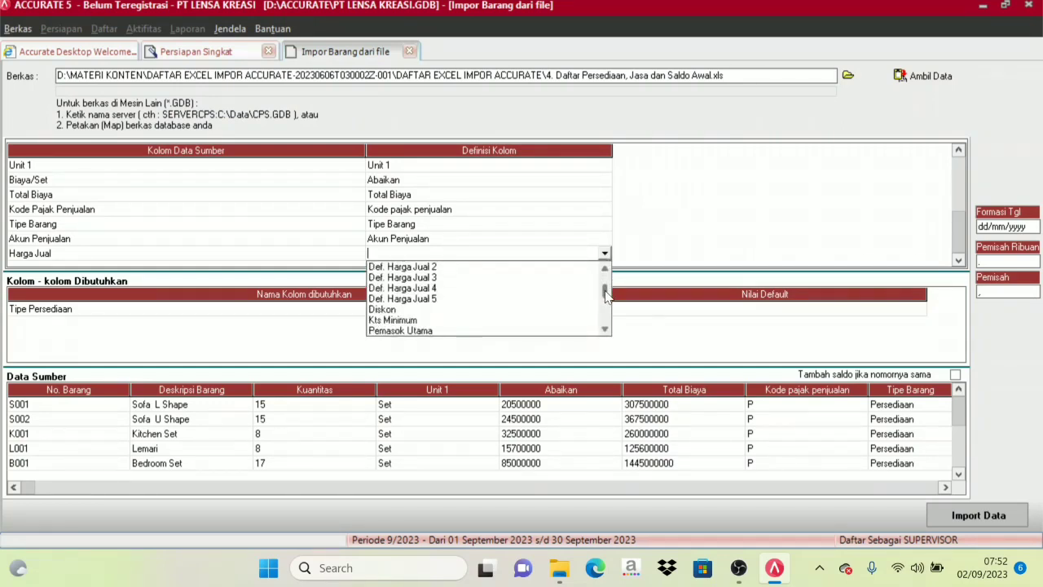
left_click(605, 269)
left_click(605, 269)
left_click(605, 269)
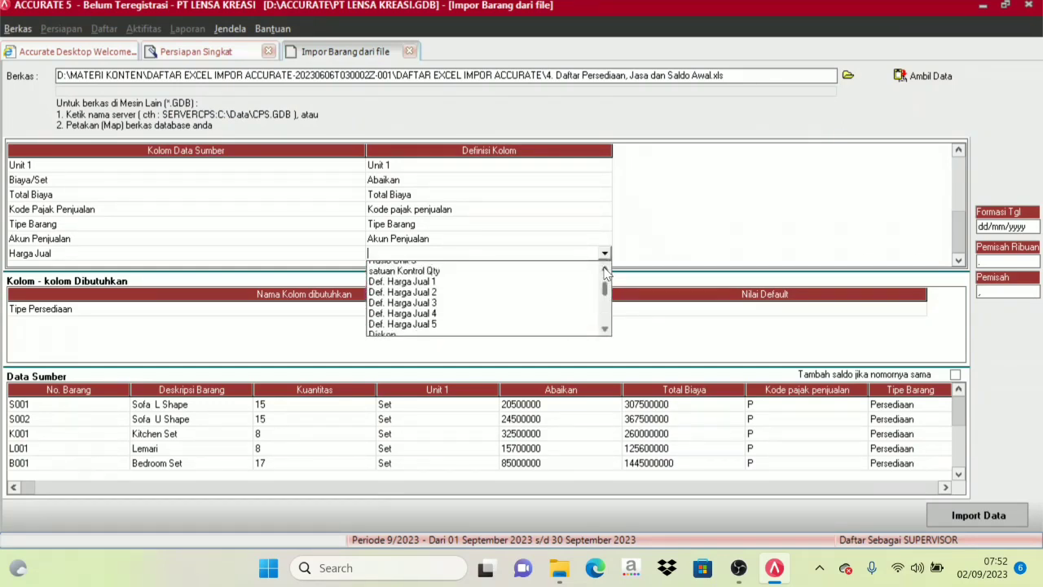
left_click(604, 269)
left_click(405, 300)
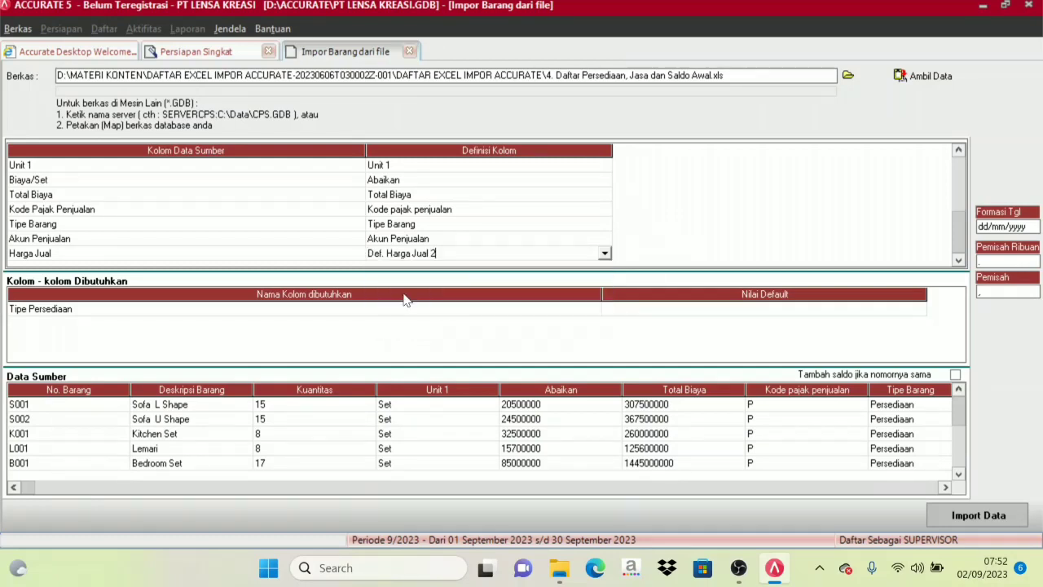
left_click(410, 242)
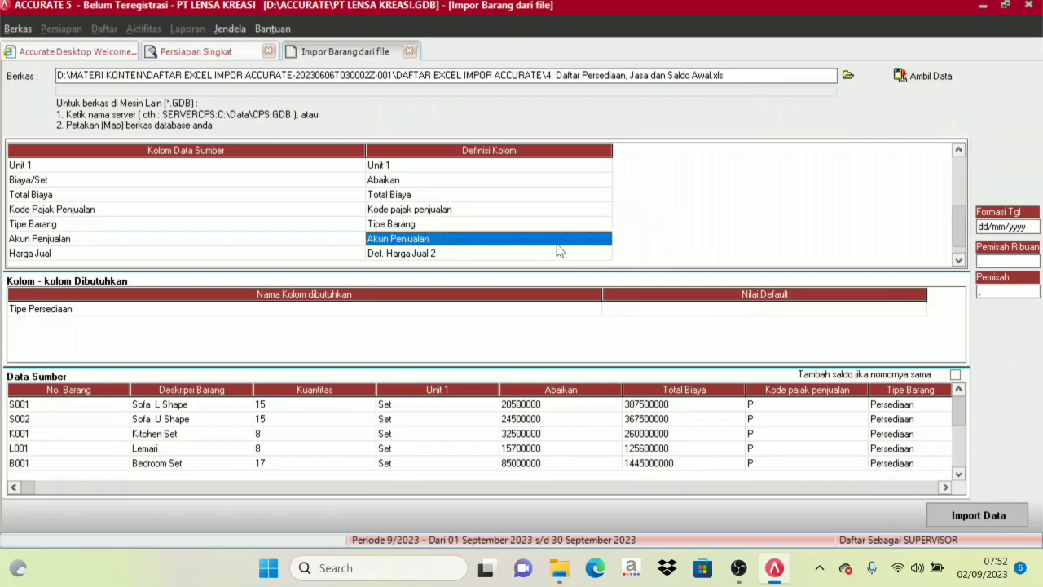
left_click(605, 240)
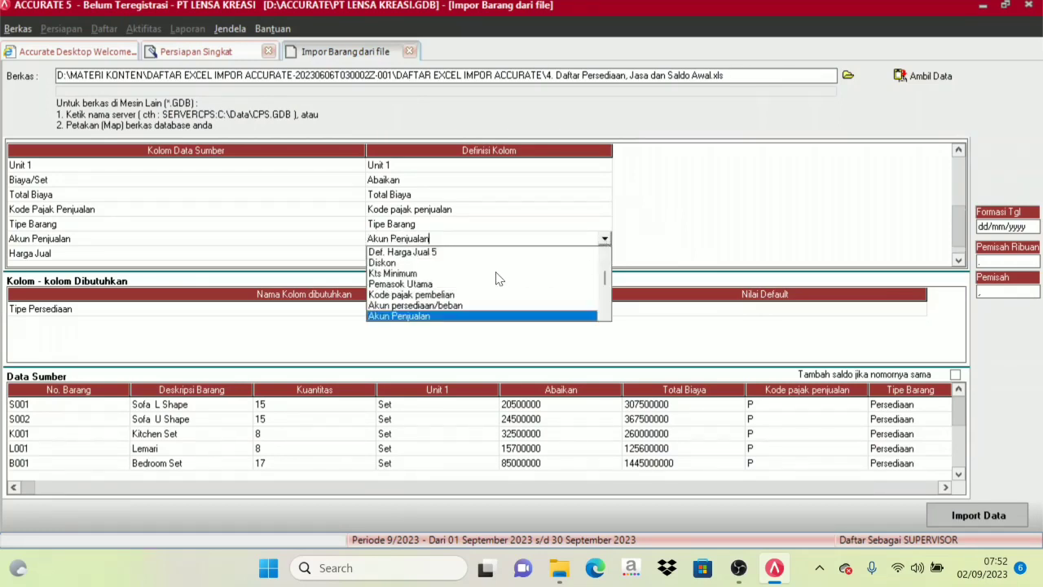
left_click(657, 222)
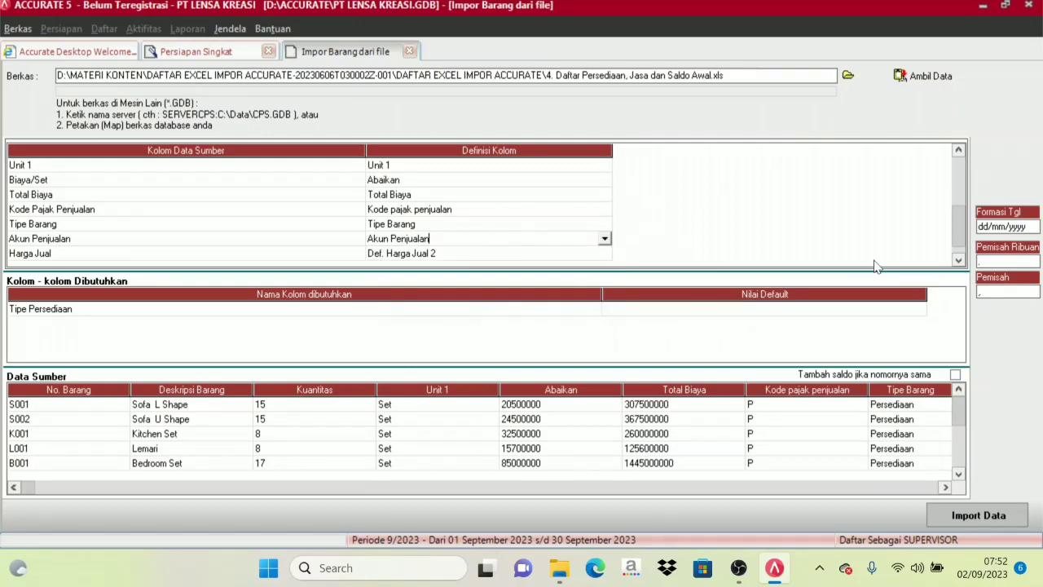
key("Down")
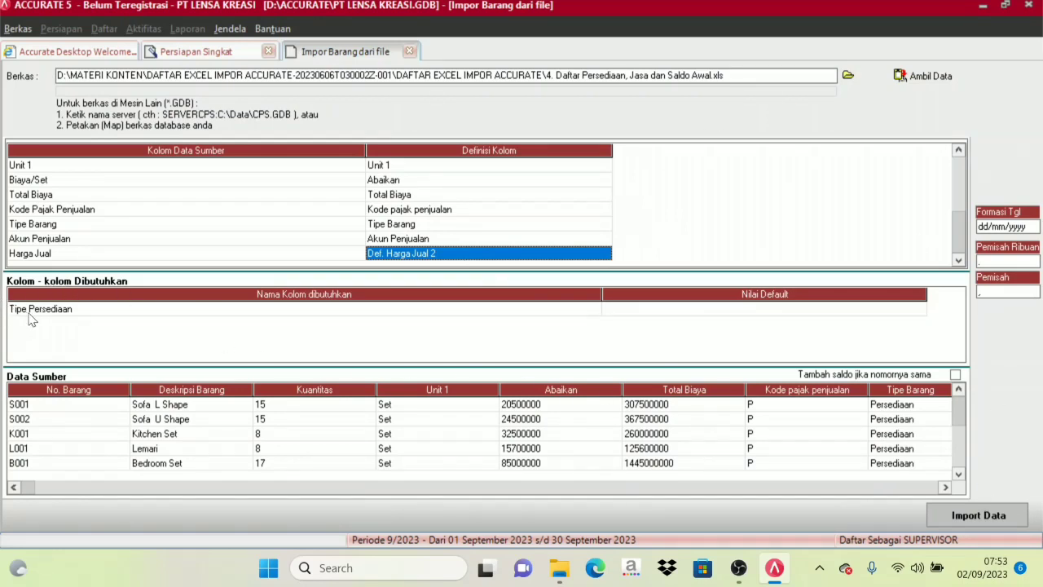
Set the default value of the required Tipe Persediaan column to Barang Jadi and import the item data.
left_click(28, 318)
left_click(830, 312)
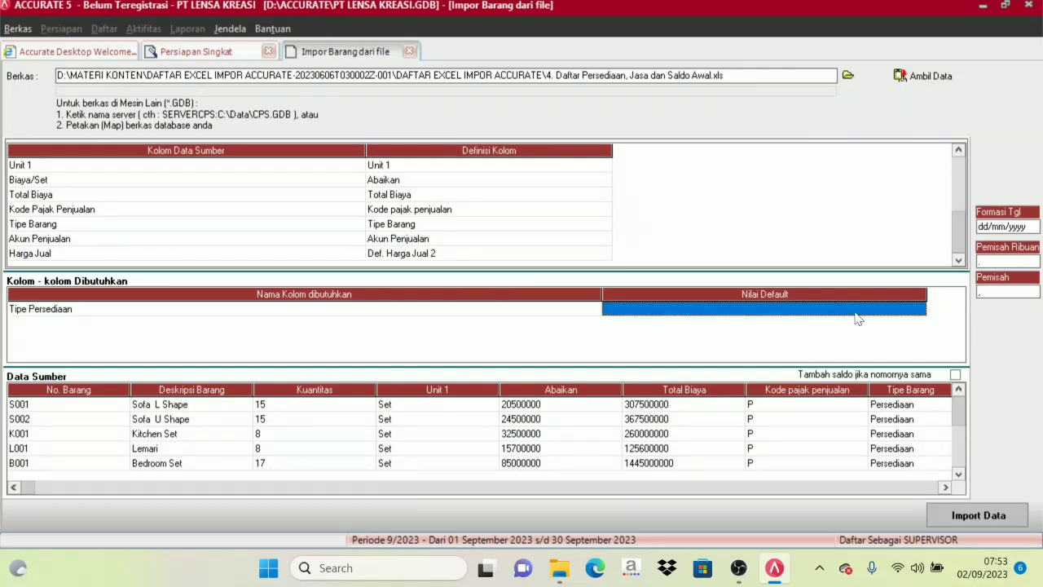
left_click(920, 310)
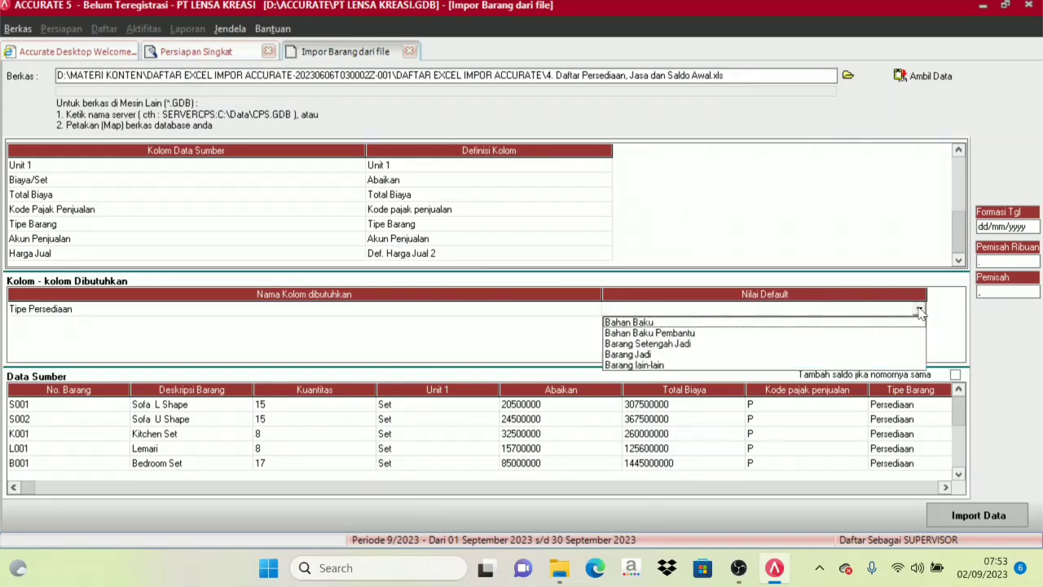
left_click(634, 356)
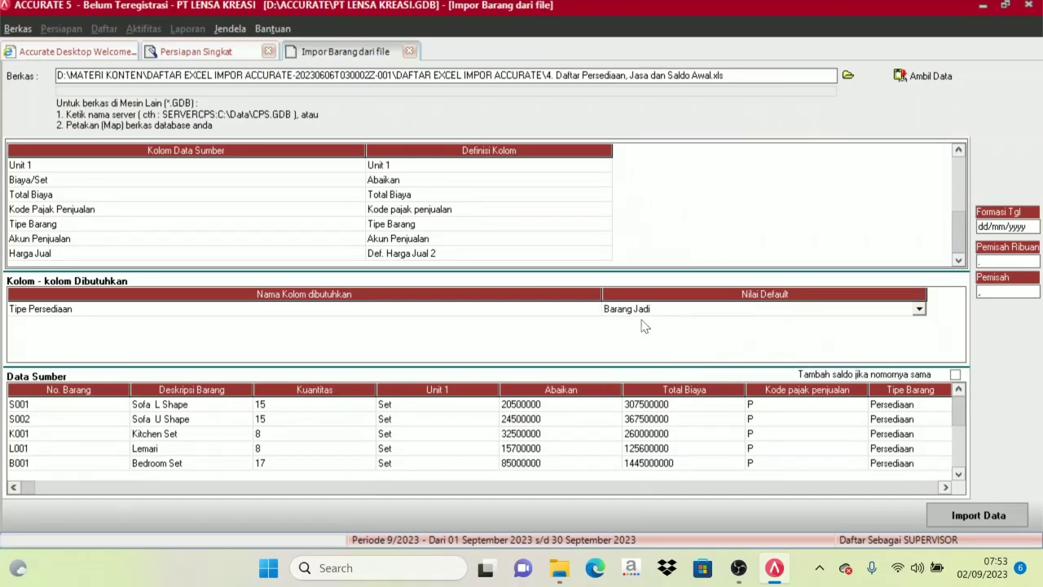
left_click(964, 515)
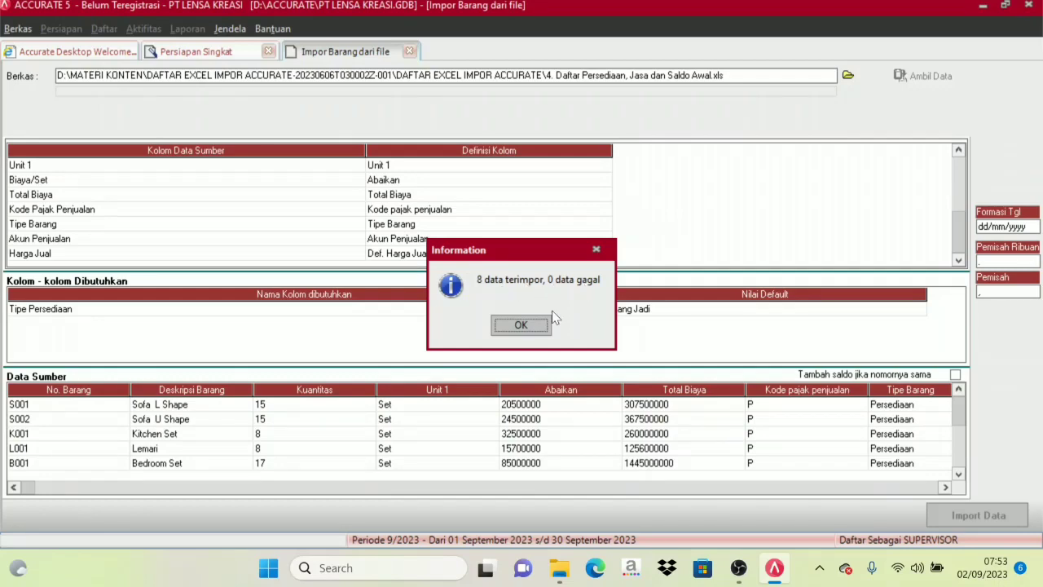
left_click(525, 326)
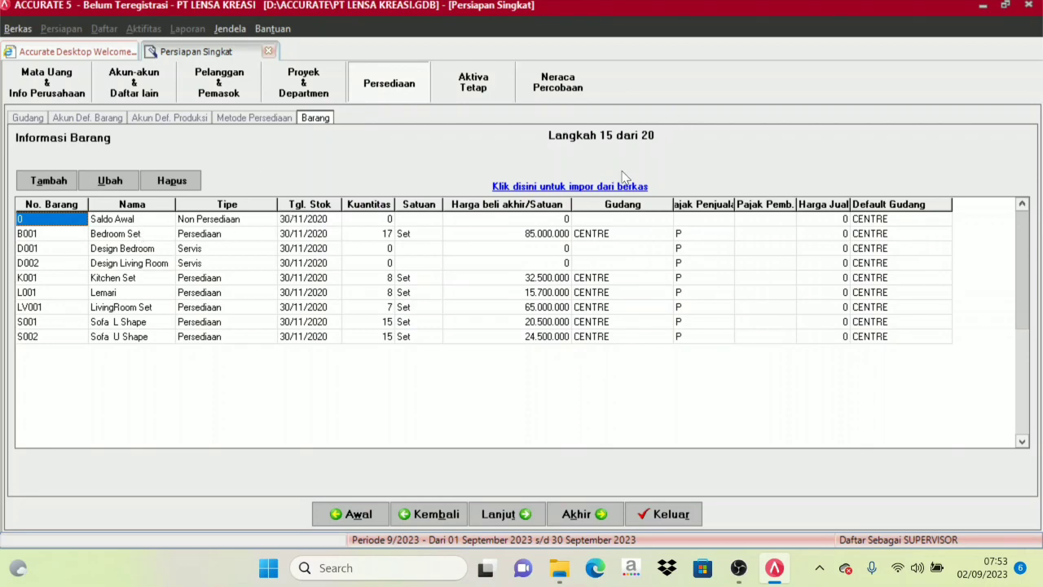
Continue to the Tipe Aset Tetap Kena Pajak setup step and start choosing a file to import.
left_click(506, 522)
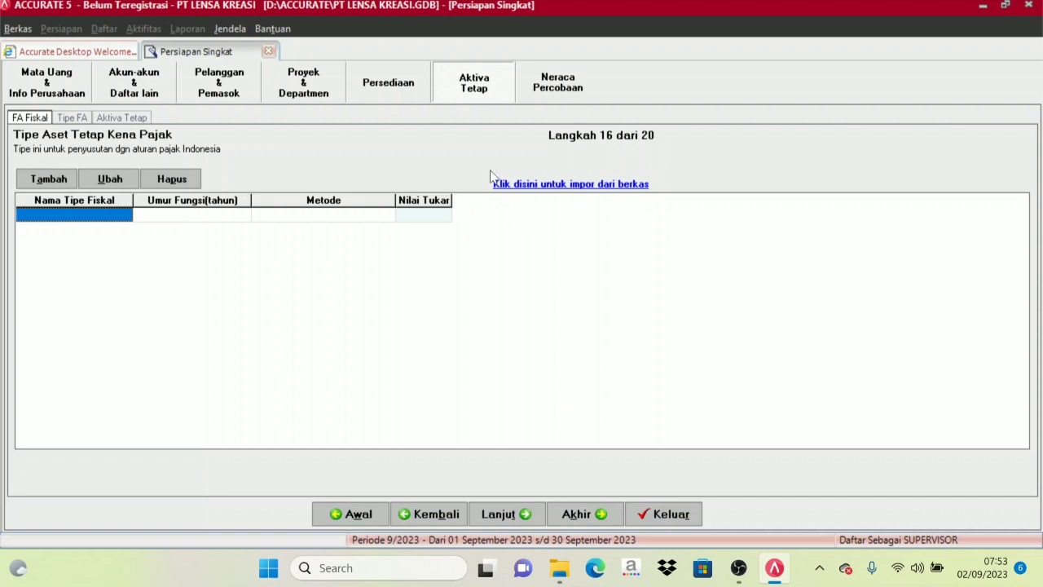
left_click(586, 185)
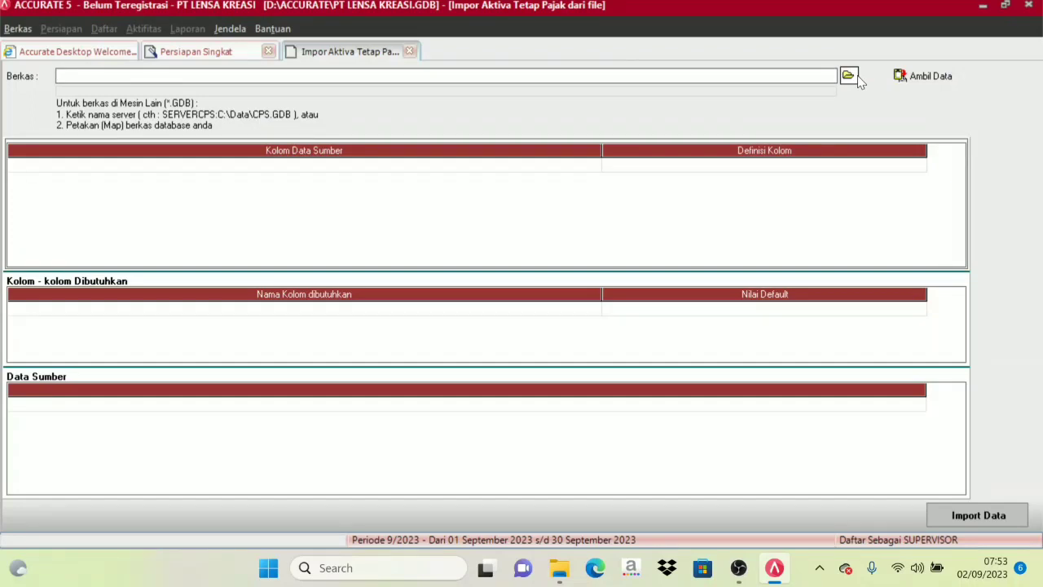
left_click(849, 76)
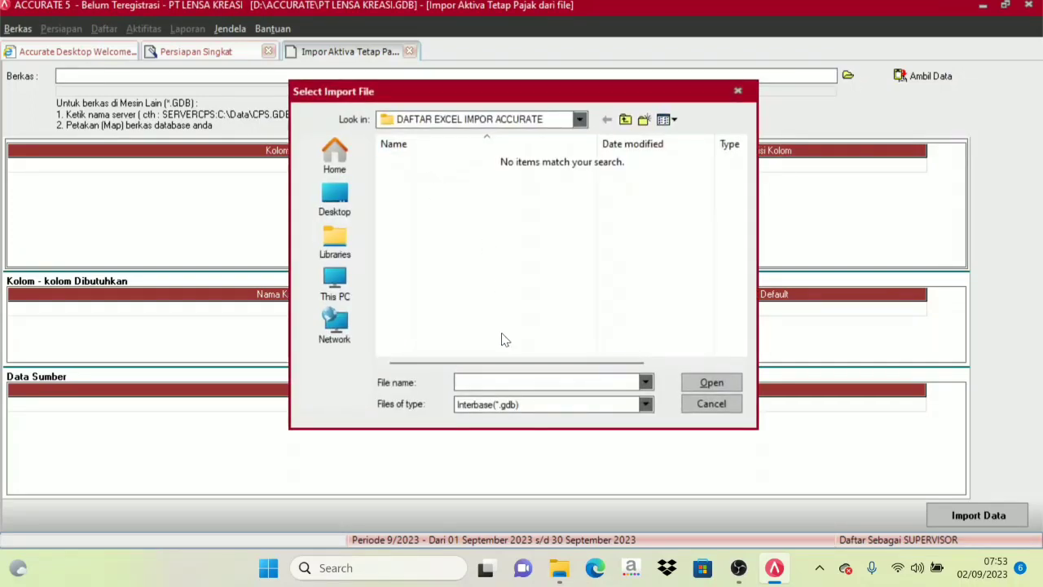
Choose the Excel (*.xls) file 5. Tabel Daftar Tipe Aset Tetap Pajak and fetch its data for the import.
left_click(511, 405)
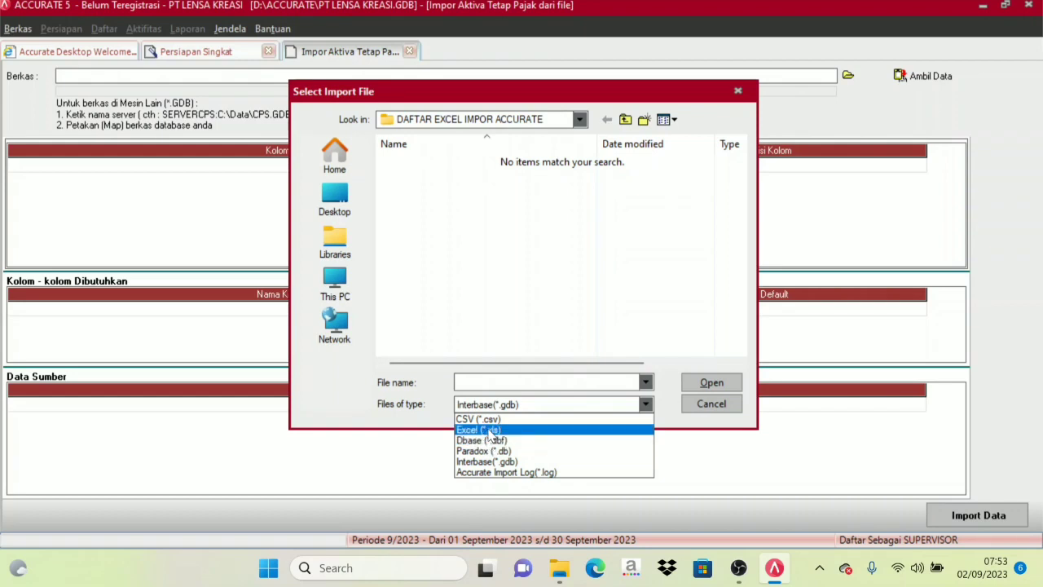
left_click(489, 419)
left_click(494, 405)
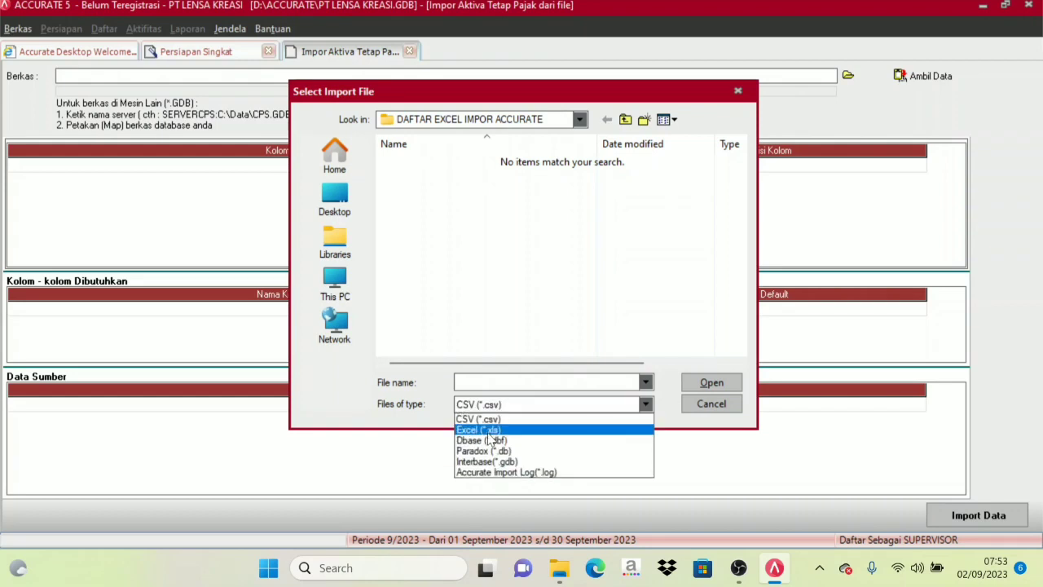
left_click(489, 432)
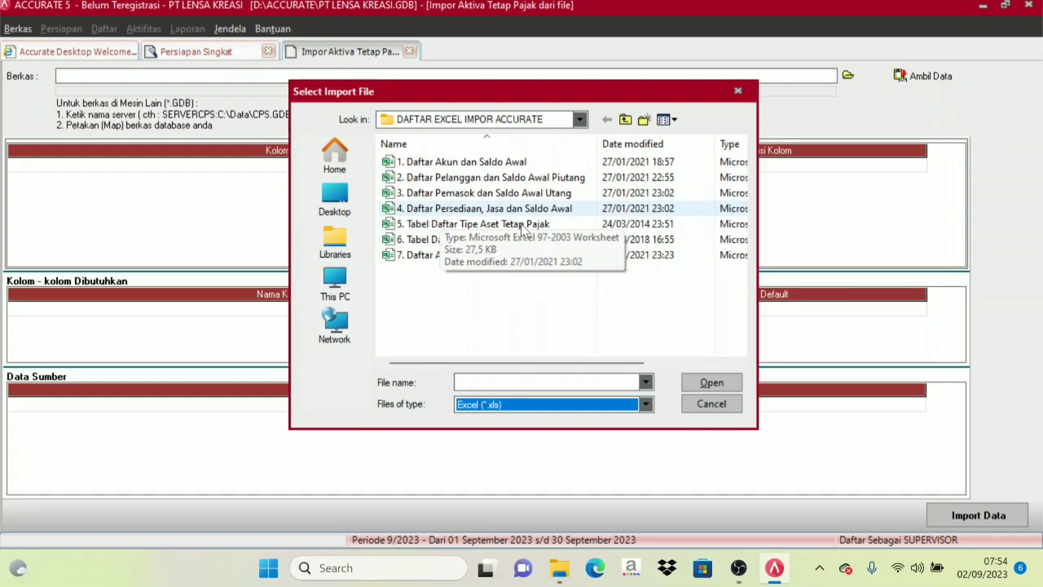
left_click(425, 225)
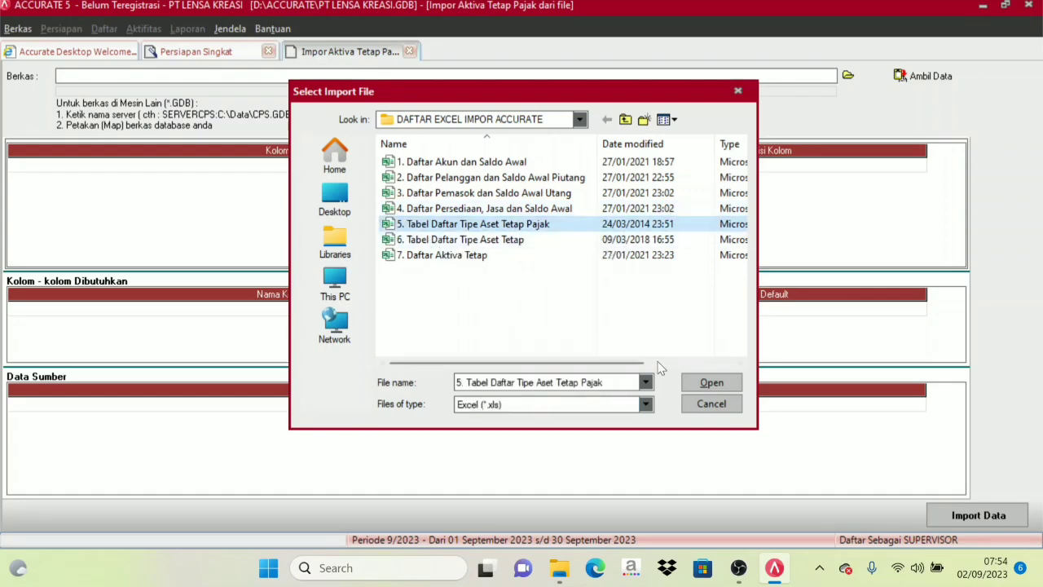
left_click(699, 383)
left_click(906, 76)
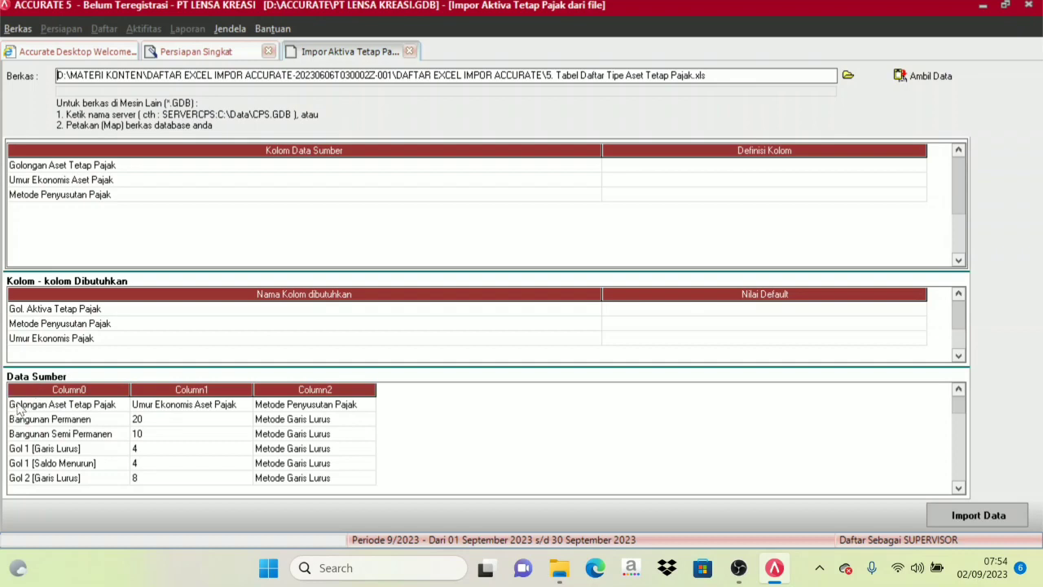
Delete the header row starting with Golongan Aset Tetap Pajak from the source data.
left_click(51, 405)
right_click(40, 403)
left_click(71, 434)
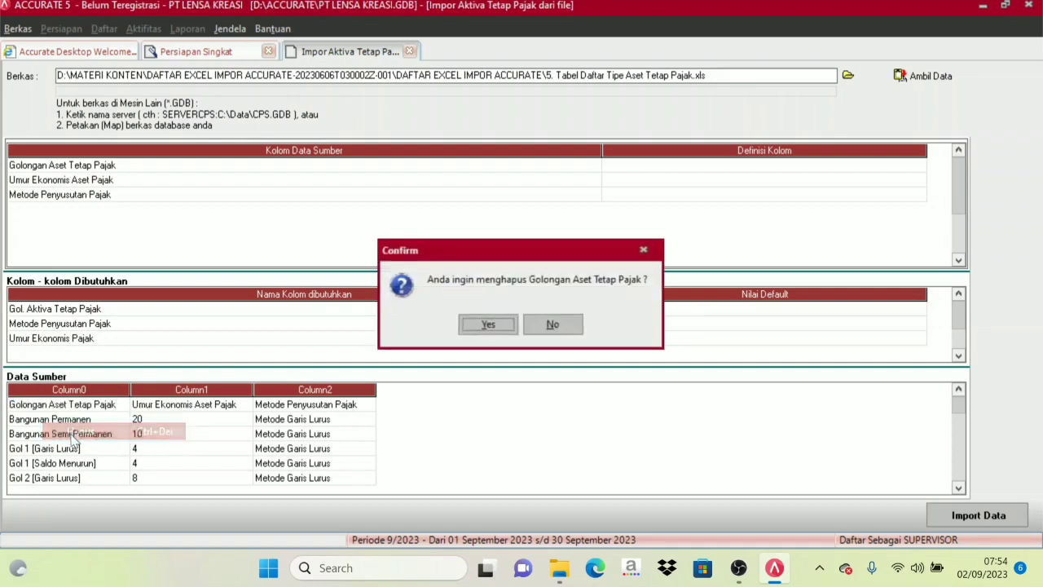
left_click(489, 325)
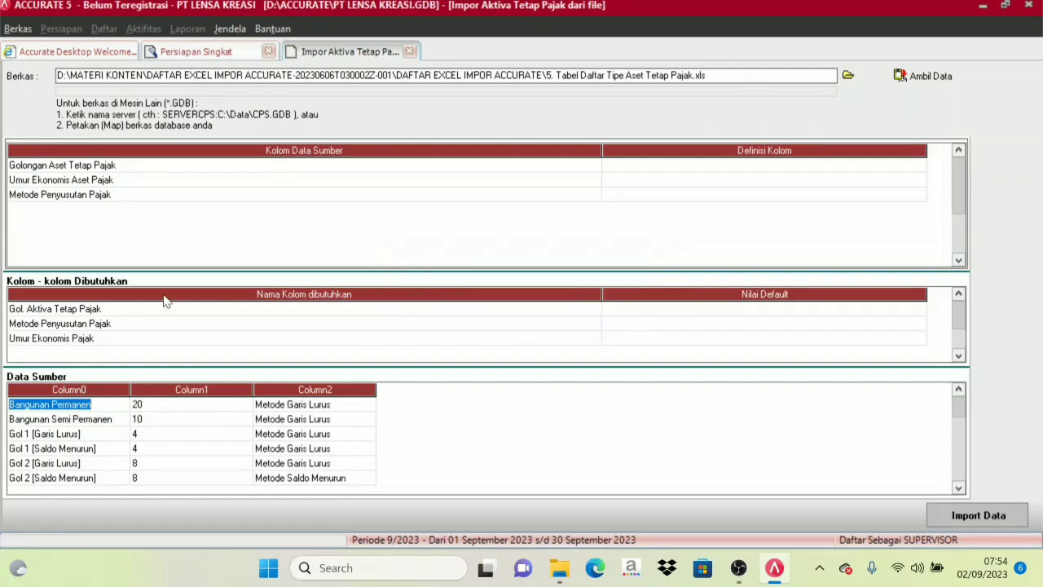
Narrow both columns of the mapping table and map the Golongan Aset Tetap Pajak source column to Gol. Aktiva Tetap Pajak.
left_click_drag(601, 163, 377, 166)
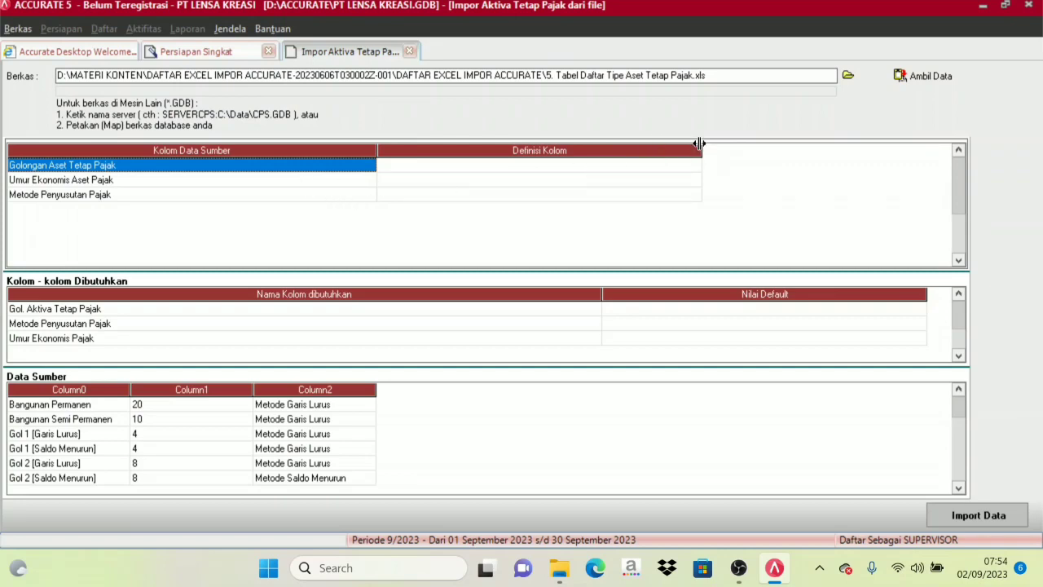
left_click_drag(700, 154, 578, 155)
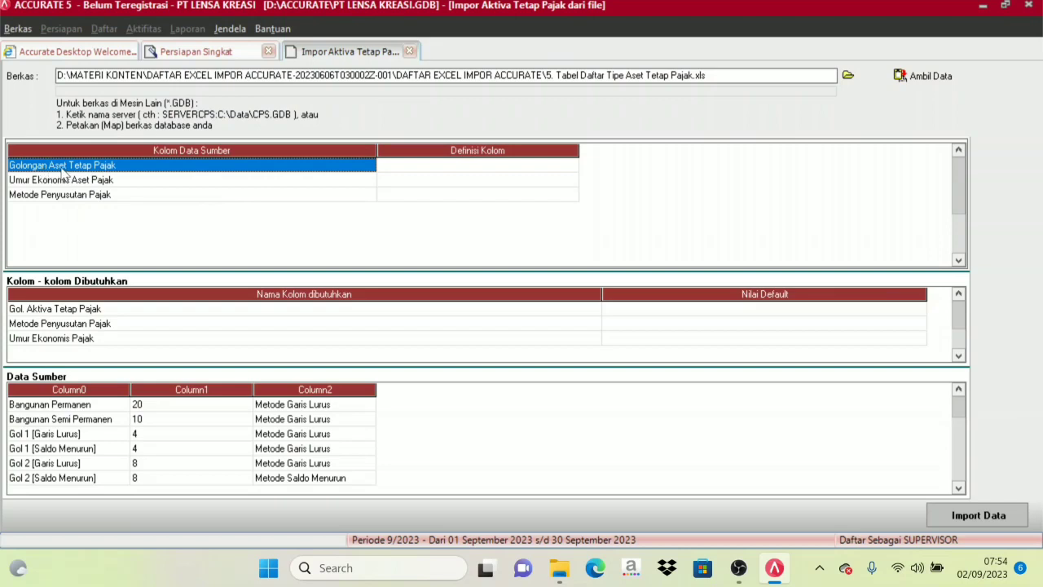
left_click(411, 172)
left_click(437, 171)
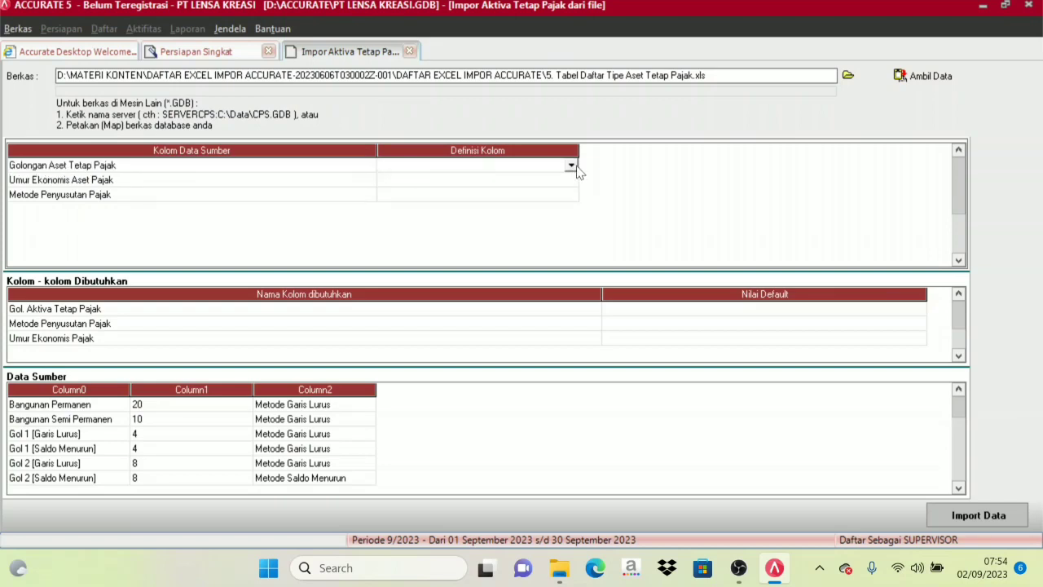
left_click(571, 166)
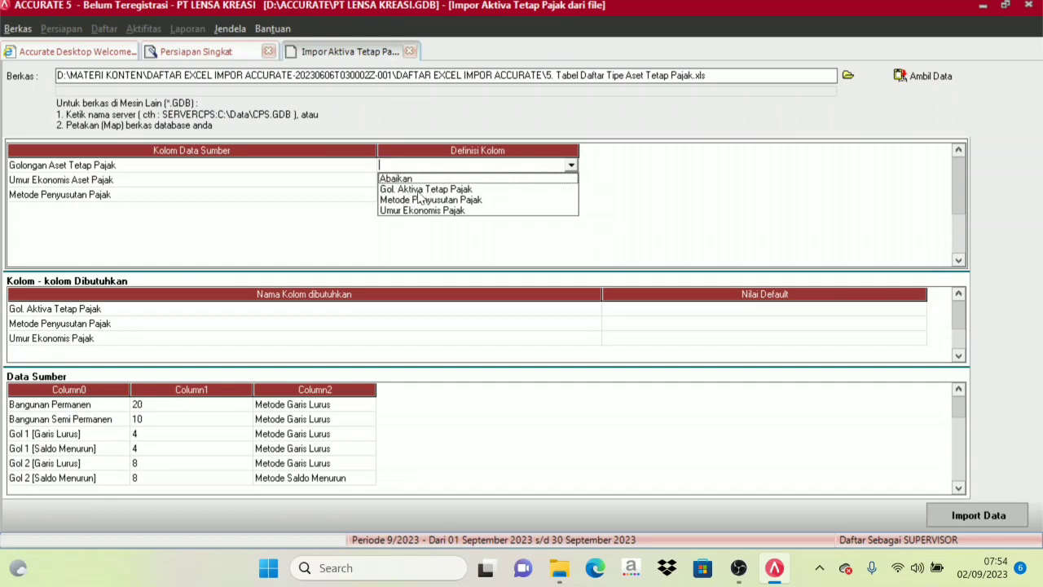
left_click(449, 192)
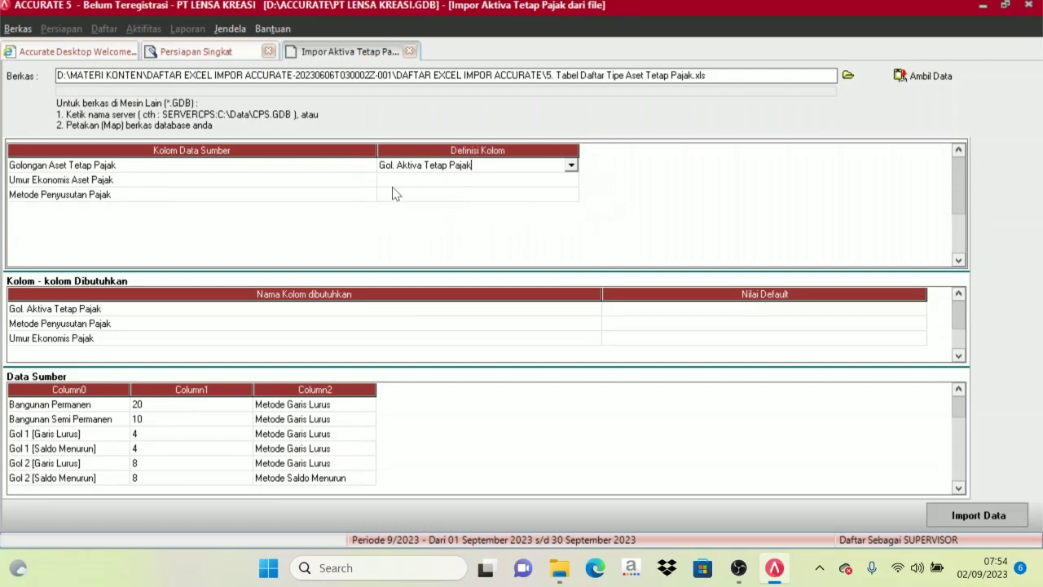
Map the Umur Ekonomis Aset Pajak source column to Umur Ekonomis Pajak, and the Metode Penyusutan Pajak source column to Metode Penyusutan Pajak.
left_click(451, 180)
left_click(571, 181)
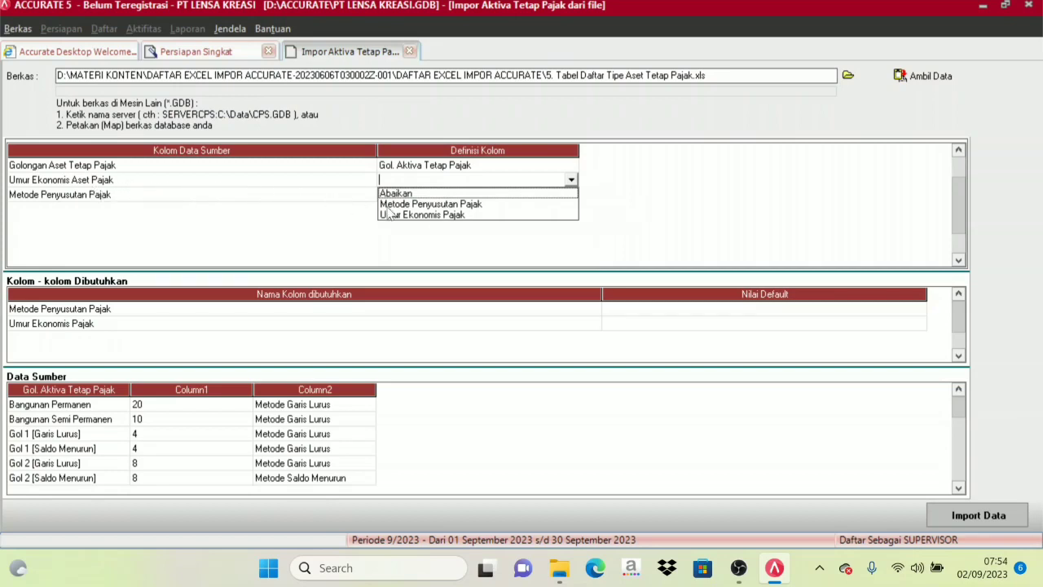
left_click(435, 215)
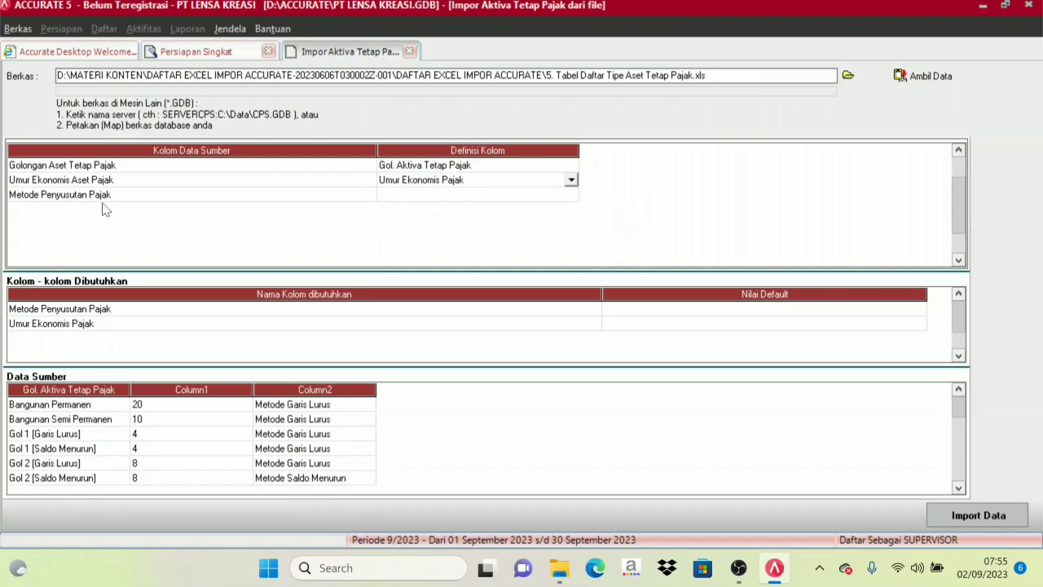
left_click(444, 196)
left_click(572, 194)
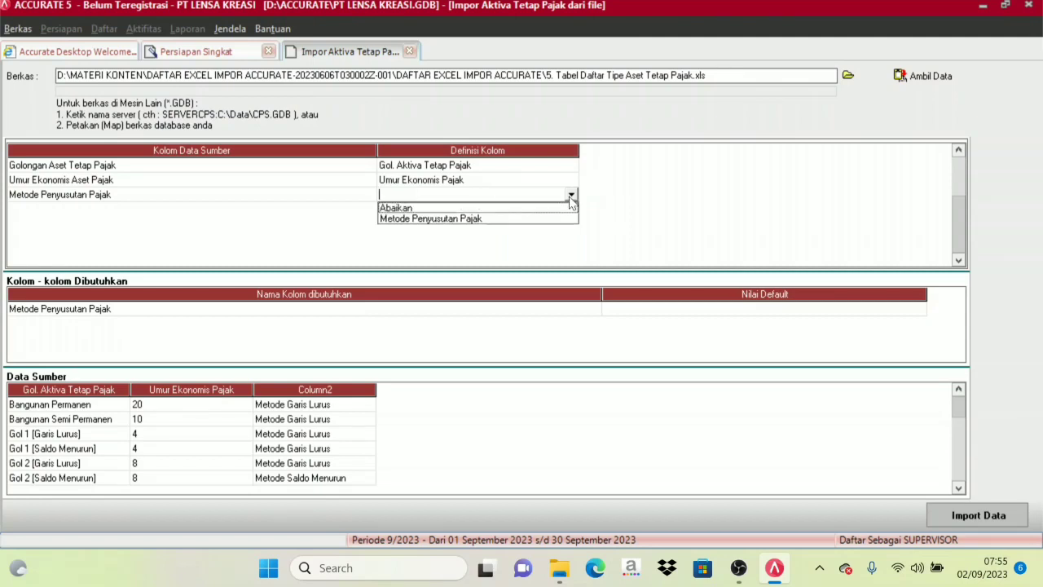
left_click(460, 219)
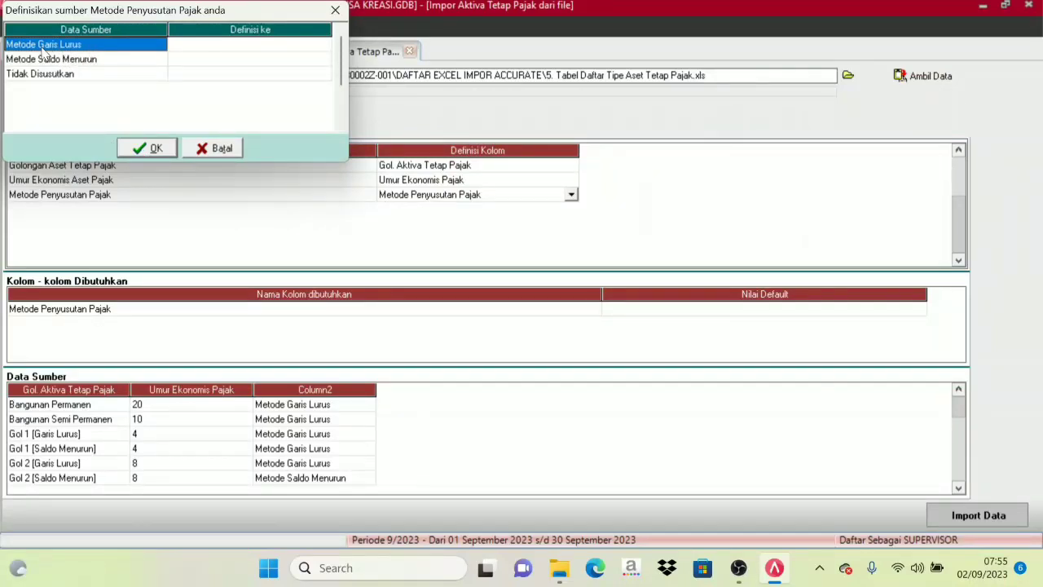
Define the depreciation source values Metode Garis Lurus as Metode Garis Lurus and Metode Saldo Menurun as Metode Saldo Menurun.
left_click(225, 48)
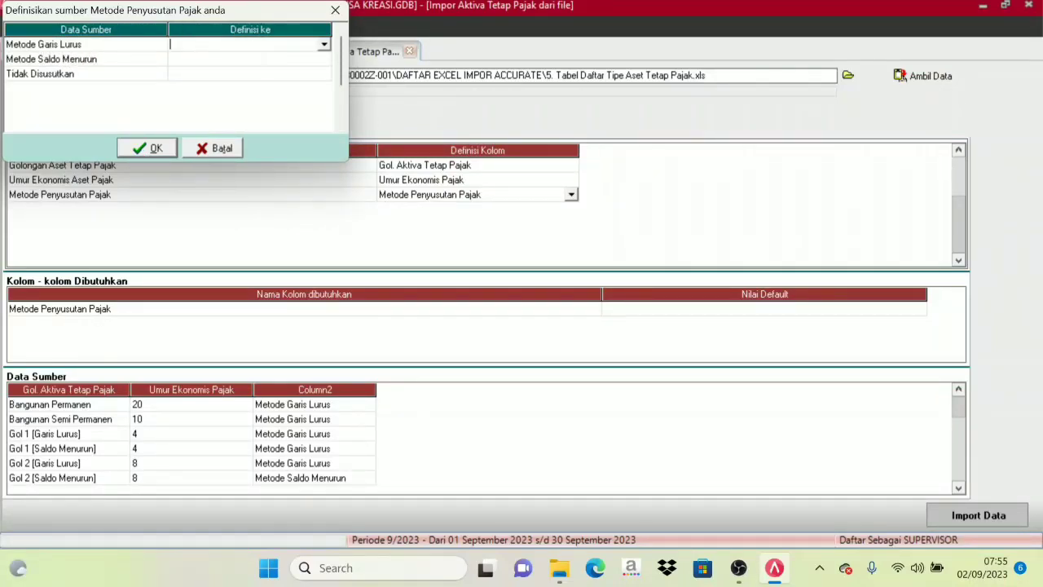
left_click(323, 44)
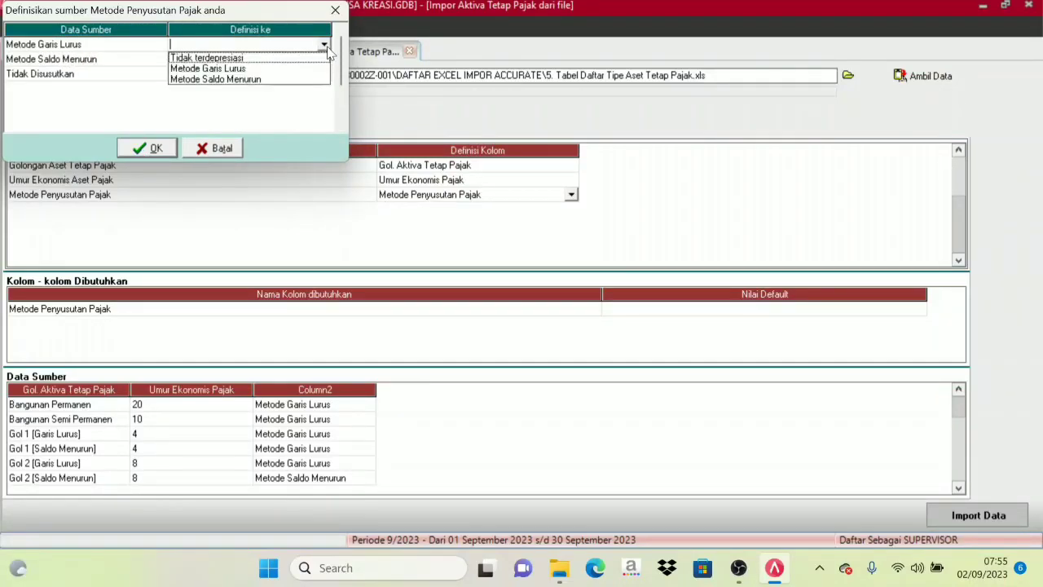
left_click(230, 70)
left_click(189, 62)
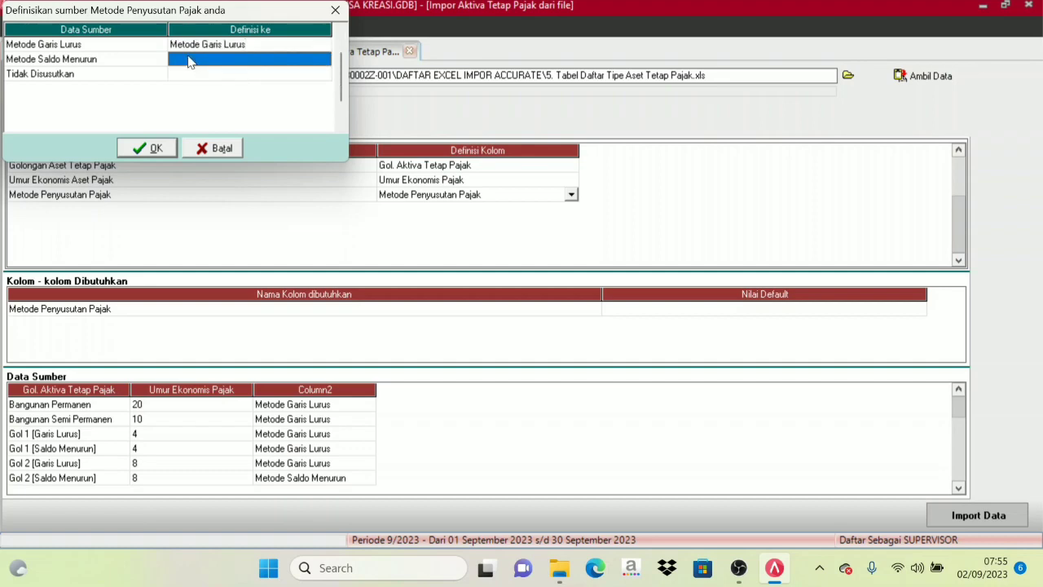
left_click(322, 60)
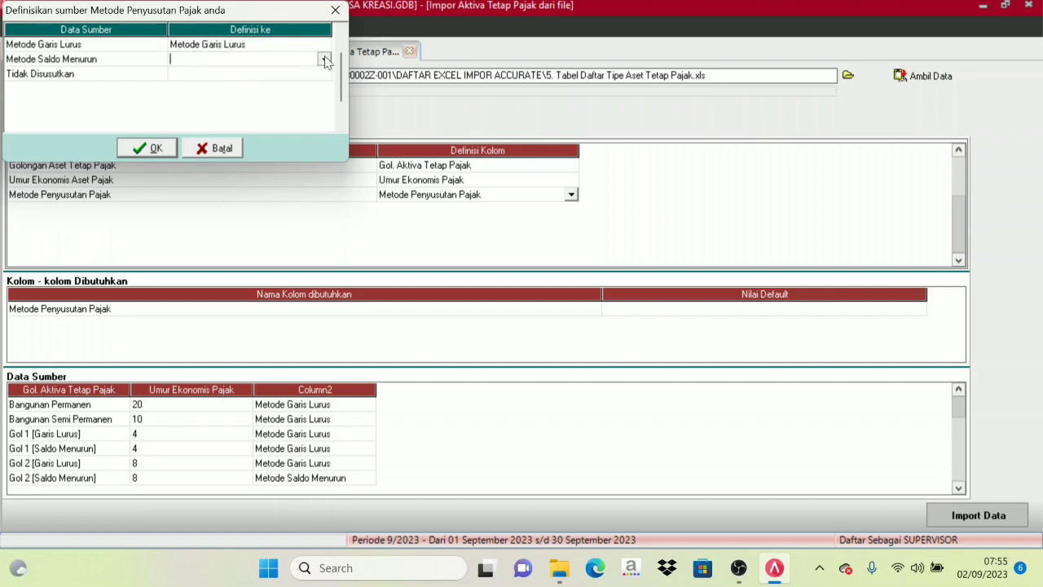
left_click(323, 60)
left_click(229, 95)
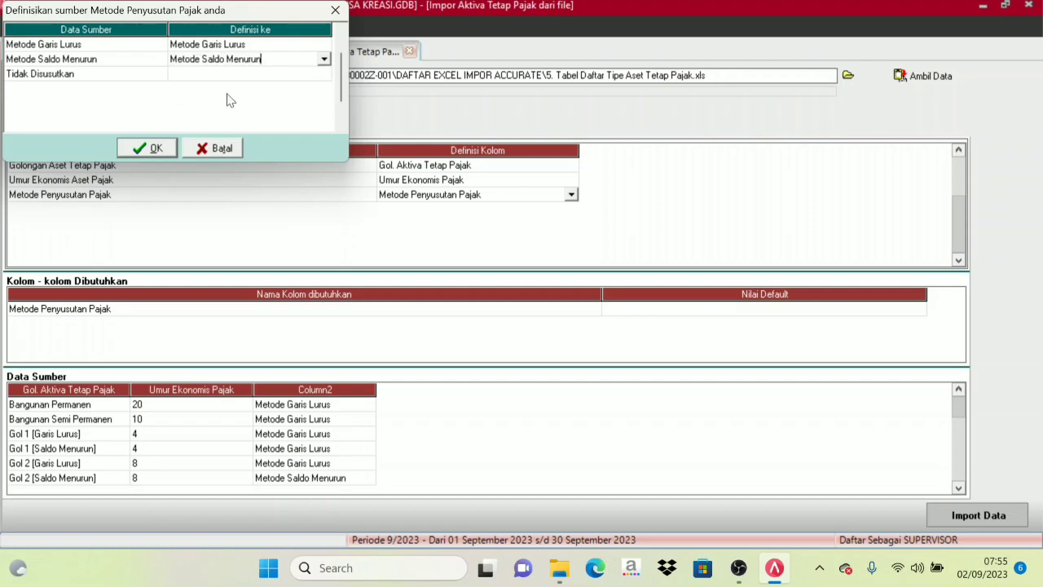
Define the source value Tidak Disusutkan as Tidak terdepresiasi and accept the depreciation method definitions.
left_click(217, 76)
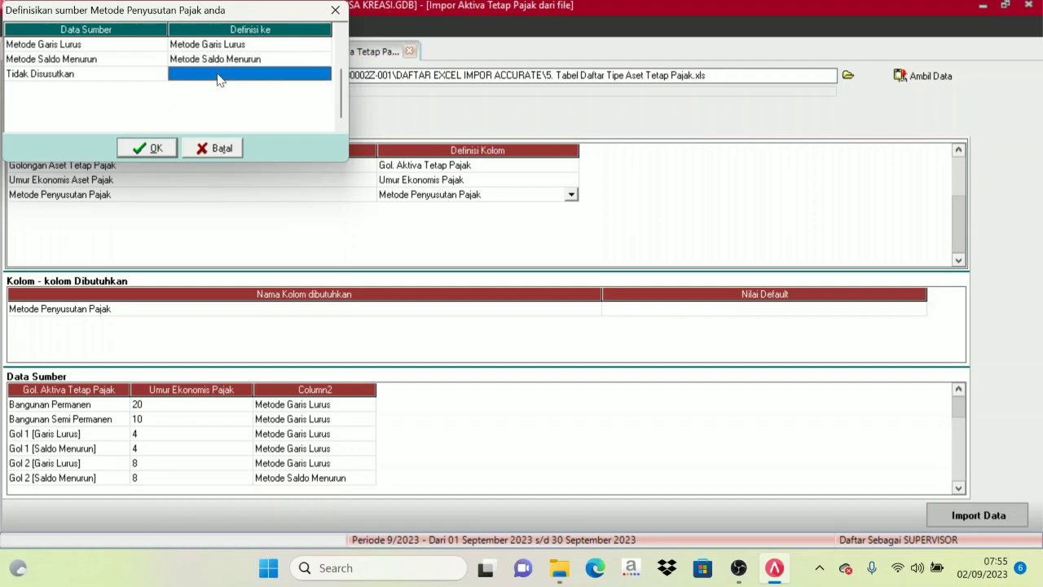
left_click(314, 75)
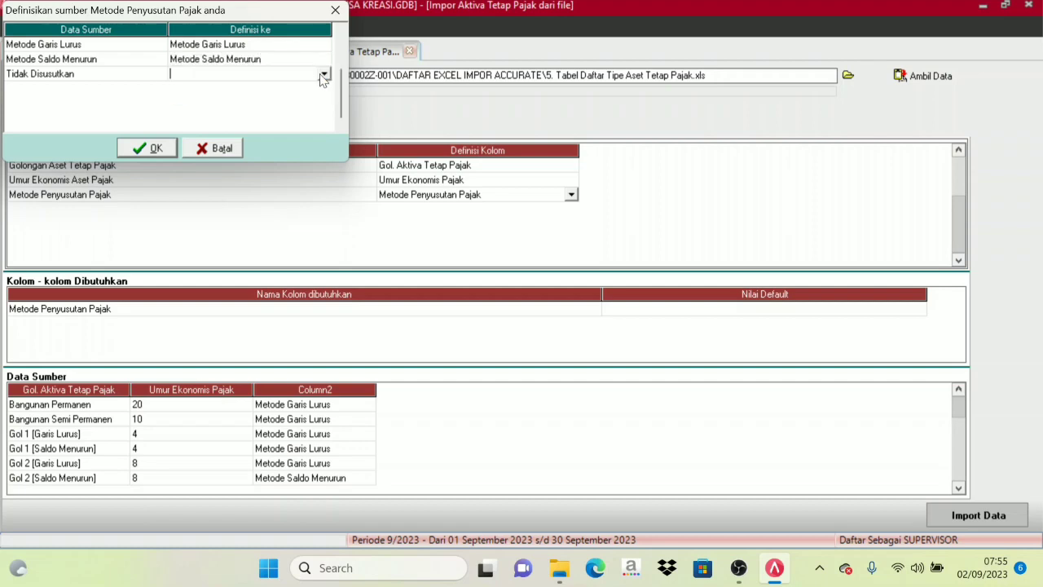
left_click(323, 74)
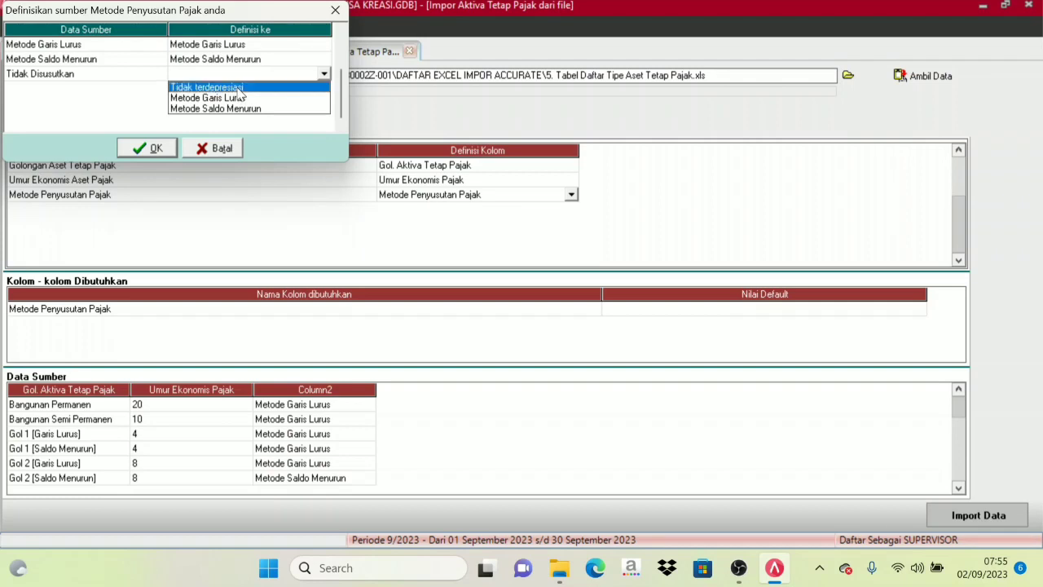
left_click(238, 88)
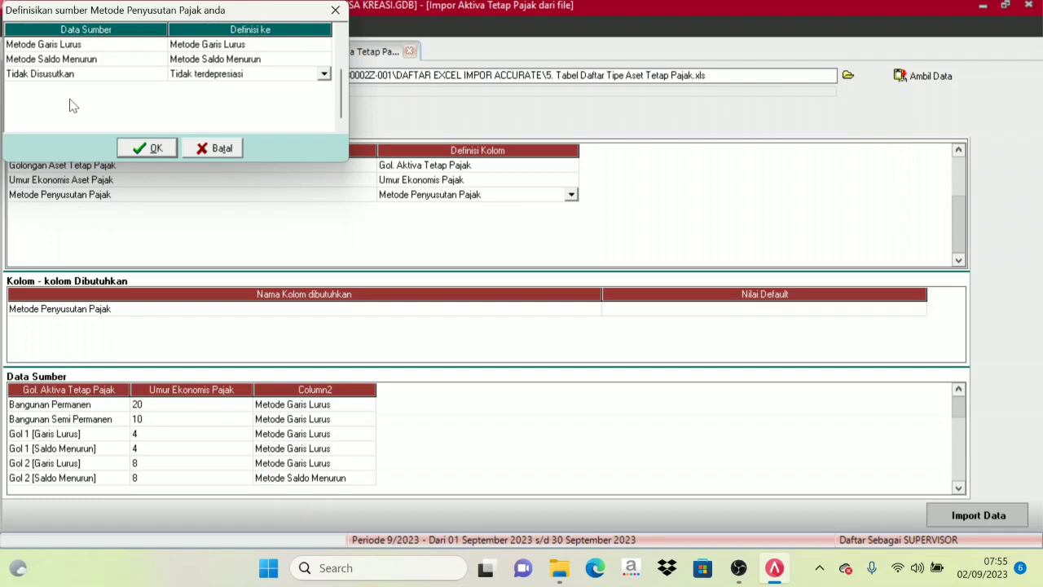
left_click(144, 148)
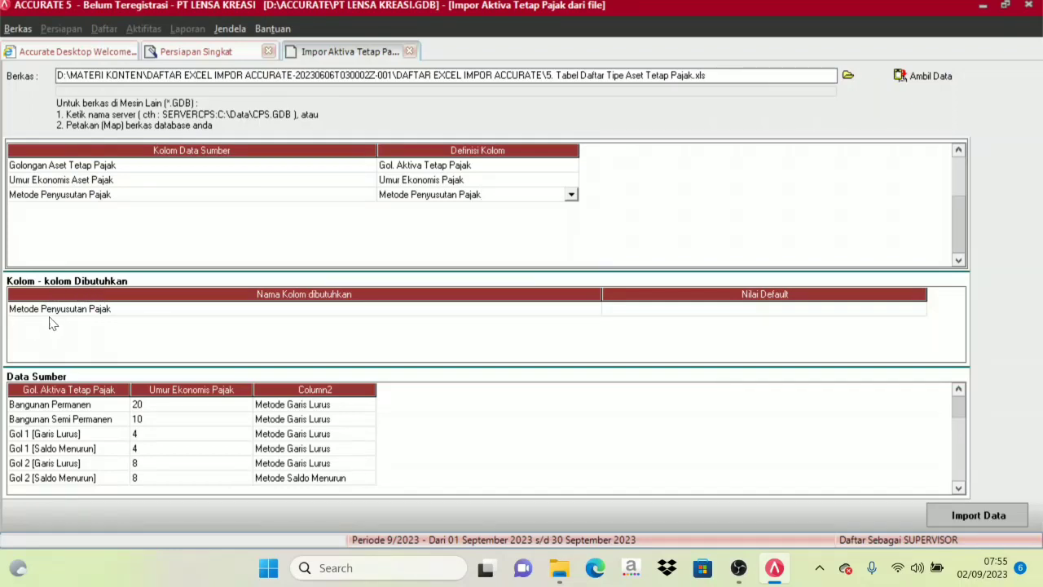
Apply the depreciation method mapping and import the taxable fixed asset type data.
left_click(831, 310)
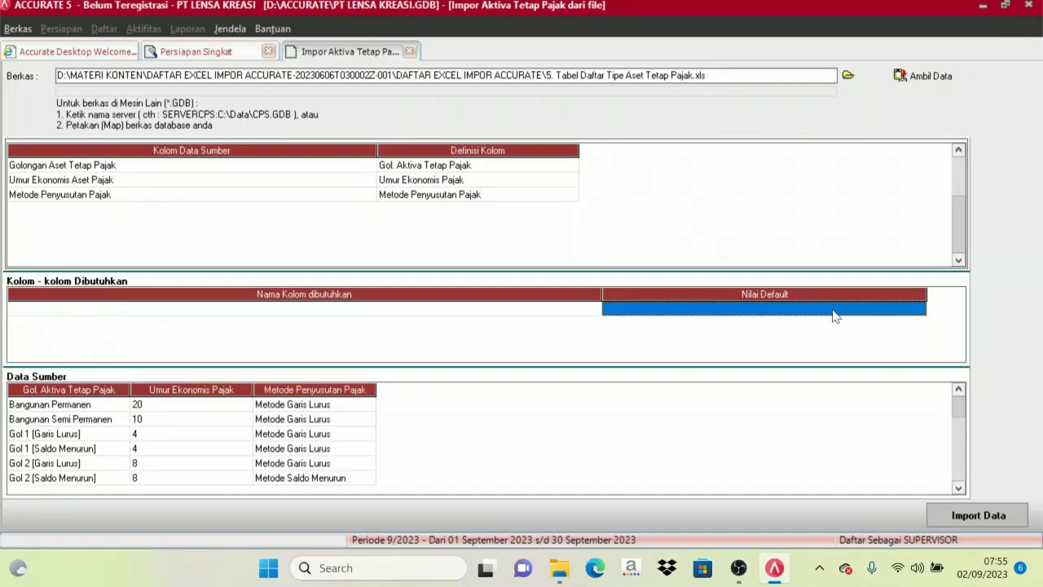
left_click(701, 237)
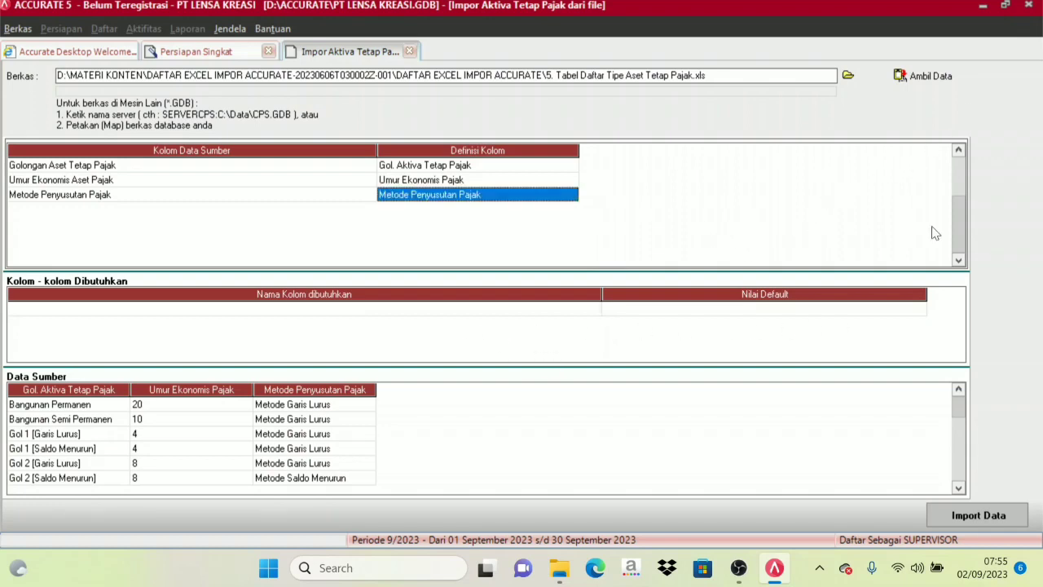
left_click(974, 514)
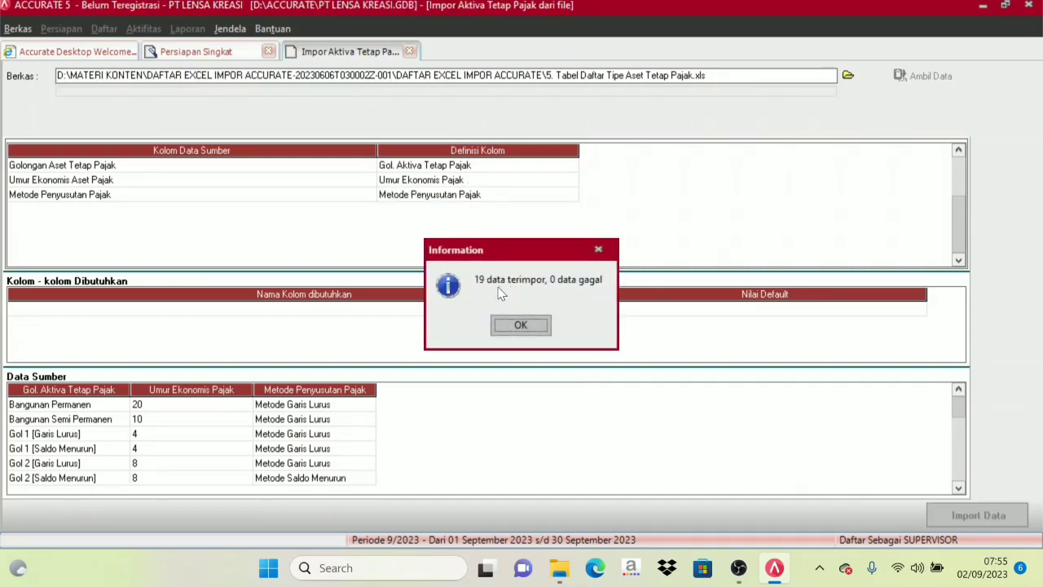
left_click(522, 326)
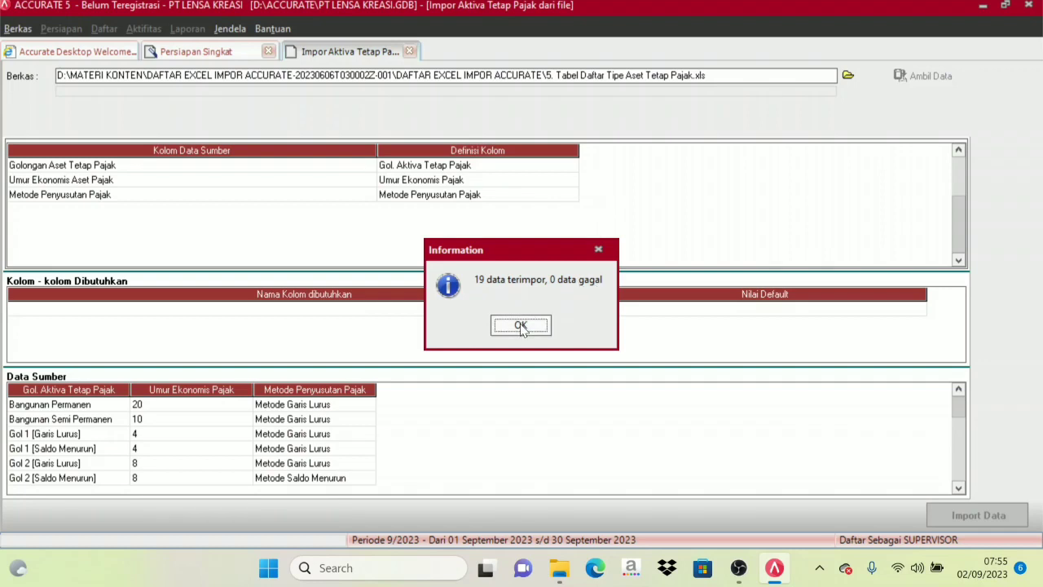
left_click(521, 326)
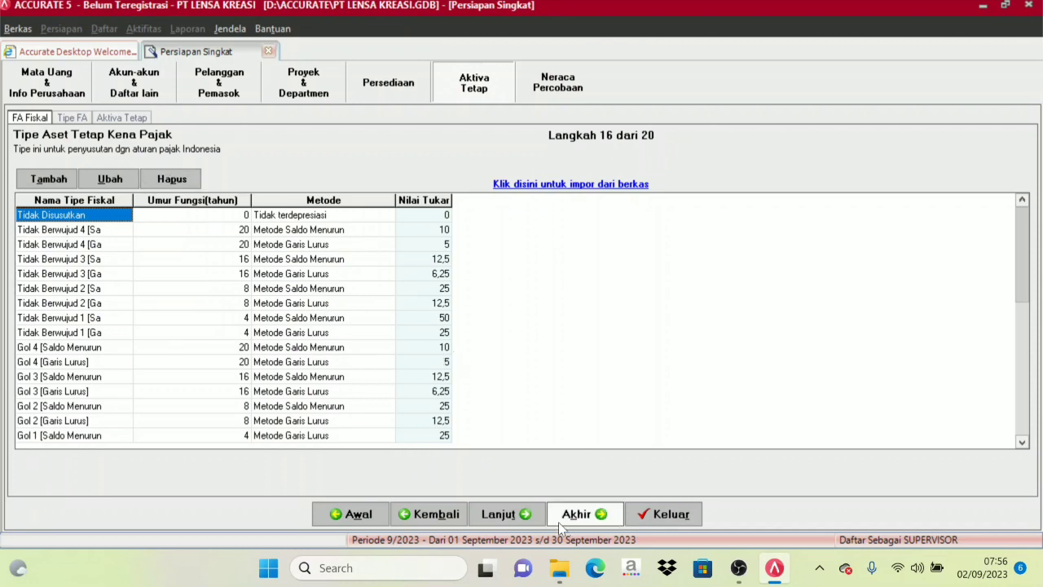
Continue to the Tipe Aset Tetap setup step and start choosing a file to import.
left_click(503, 514)
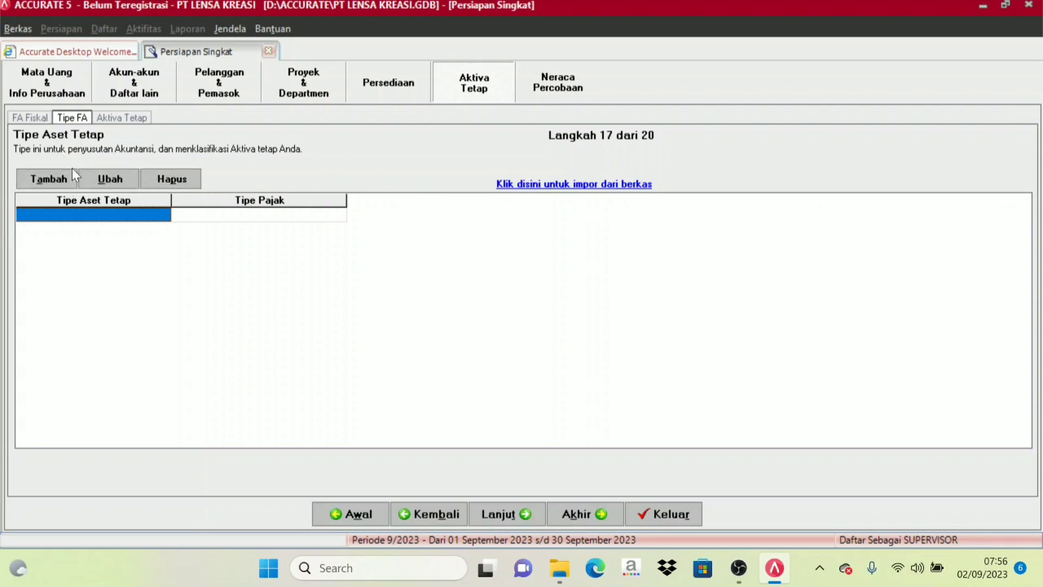
left_click(577, 185)
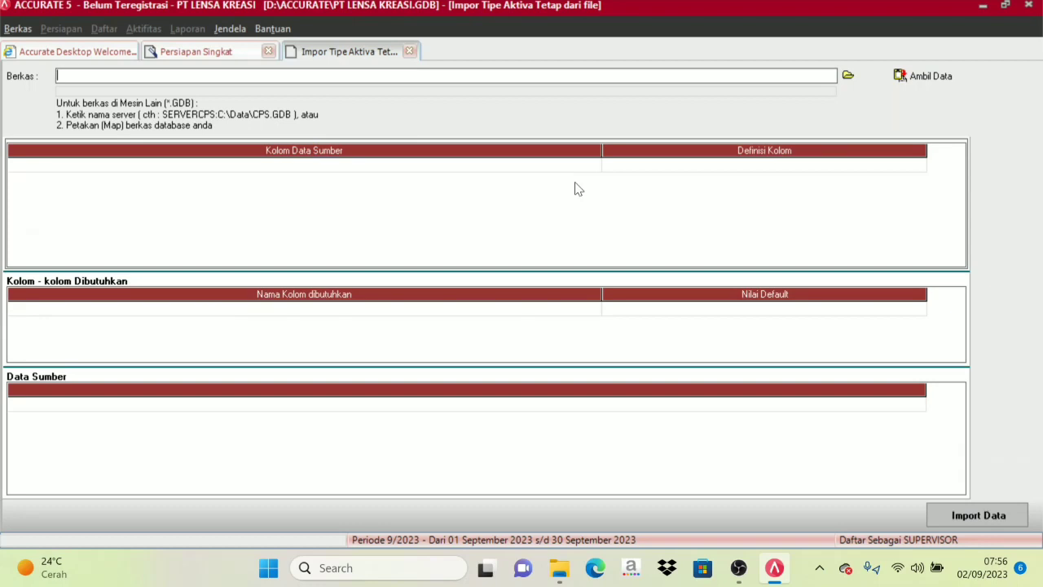
left_click(849, 76)
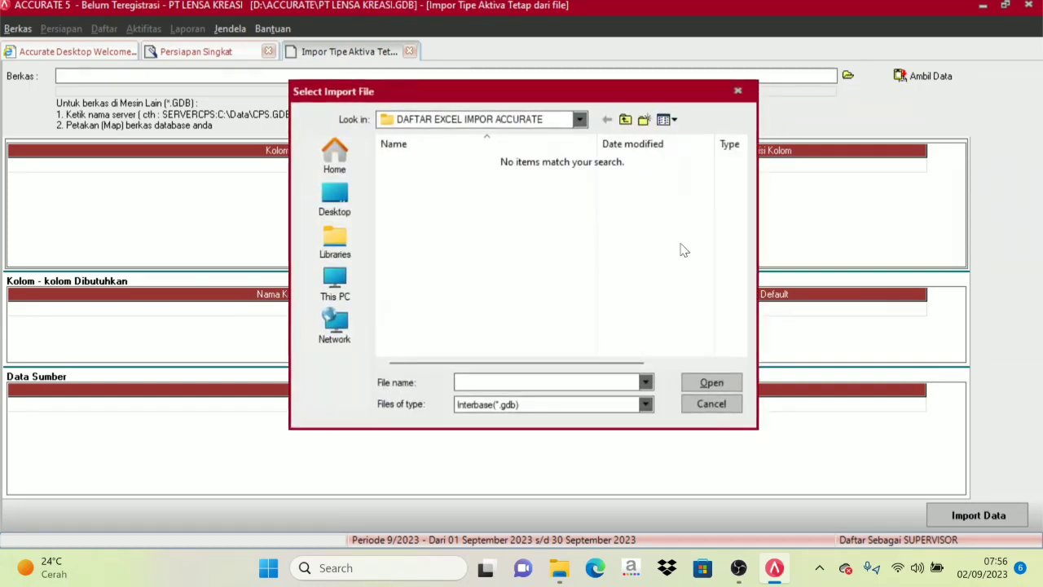
Choose the Excel (*.xls) file 6. Tabel Daftar Tipe Aset Tetap and fetch its data for the import.
left_click(517, 404)
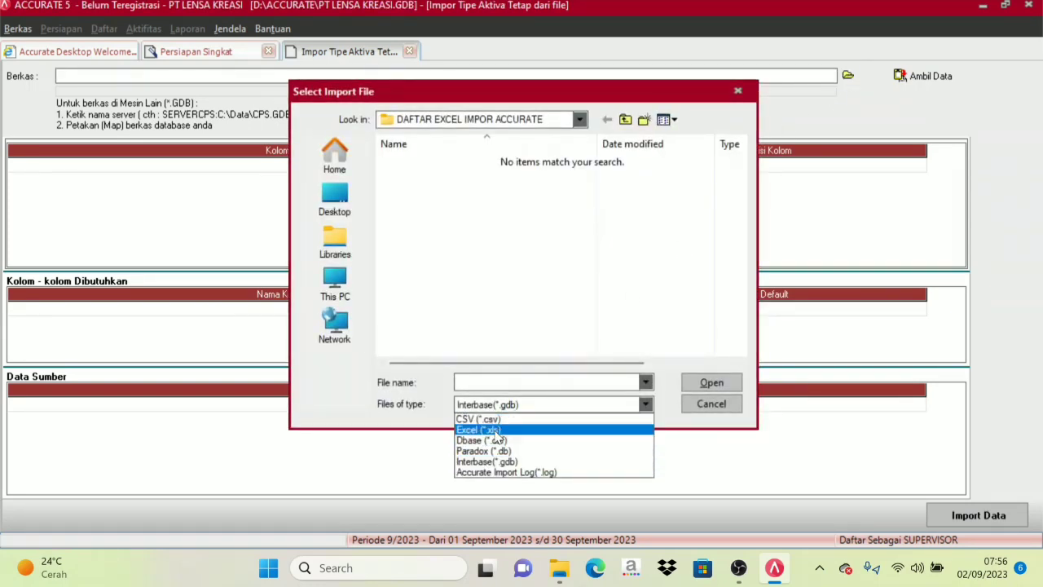
left_click(492, 430)
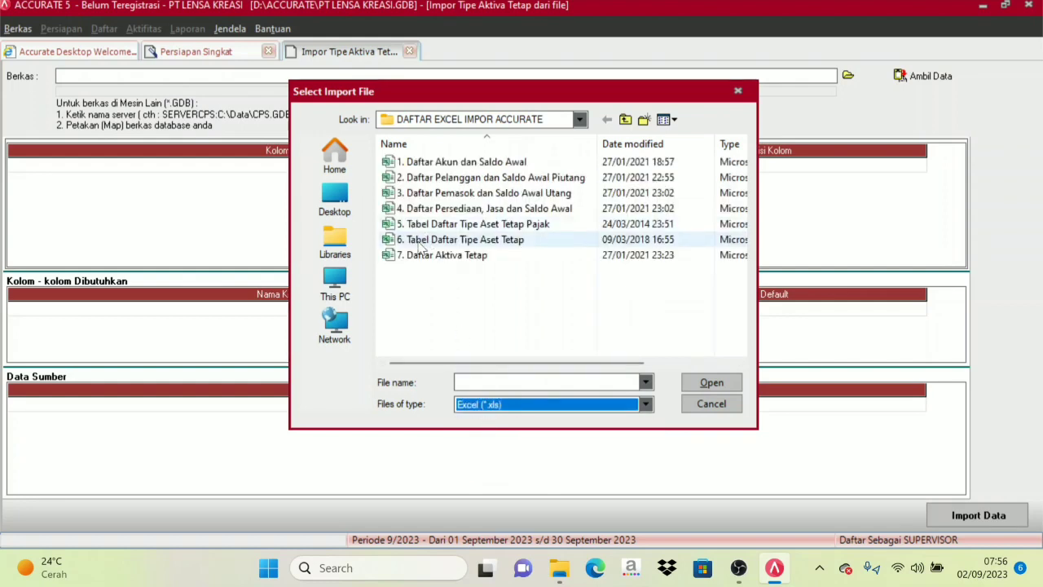
left_click(487, 241)
left_click(728, 382)
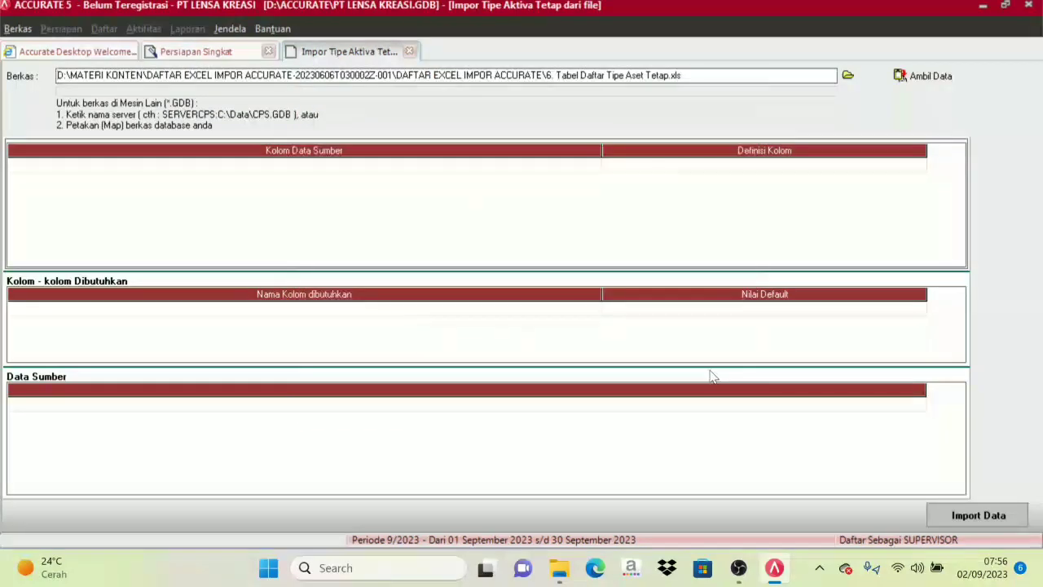
left_click(926, 82)
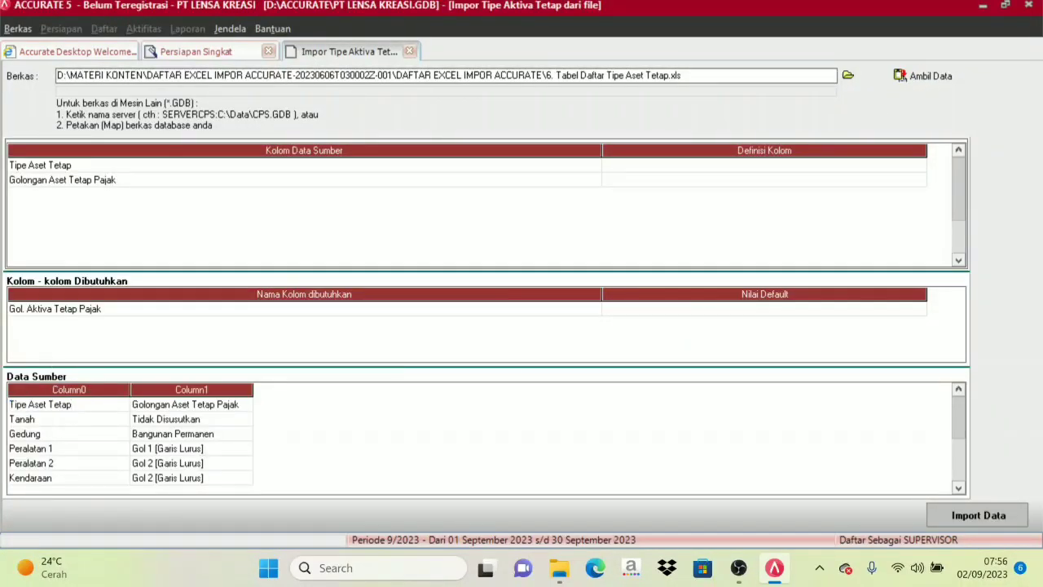
Delete the header row starting with Tipe Aset Tetap from the source data.
right_click(30, 401)
left_click(65, 433)
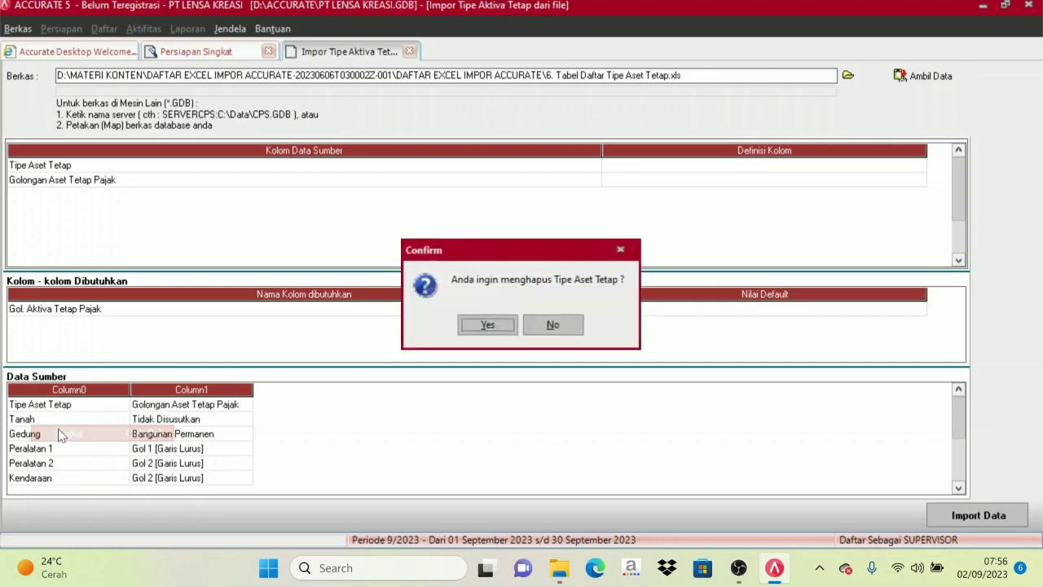
left_click(468, 323)
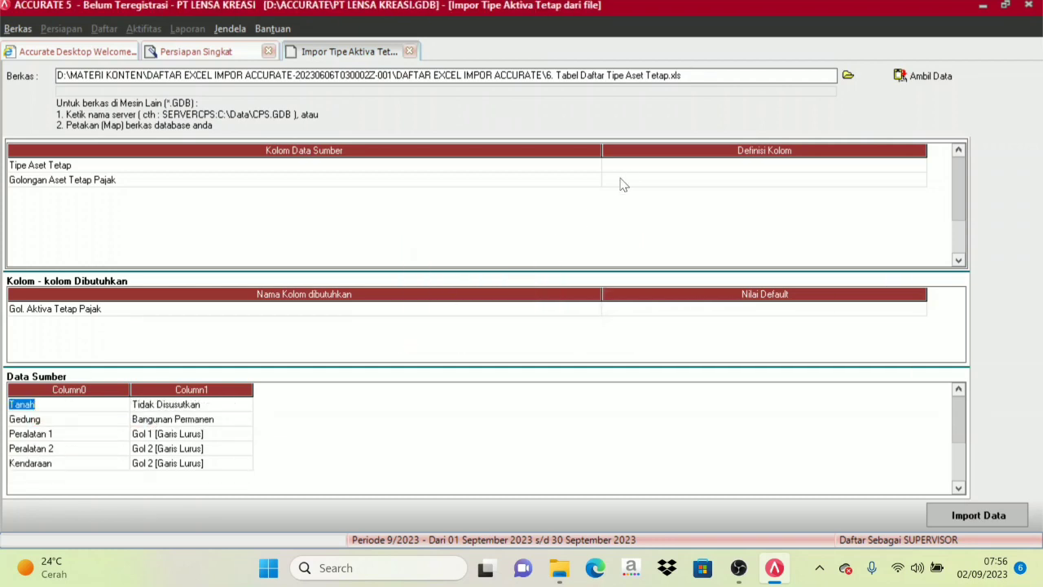
Narrow the source and definition columns of the mapping table and map Tipe Aset Tetap to Tipe Aktiva Tetap.
left_click_drag(601, 147, 372, 149)
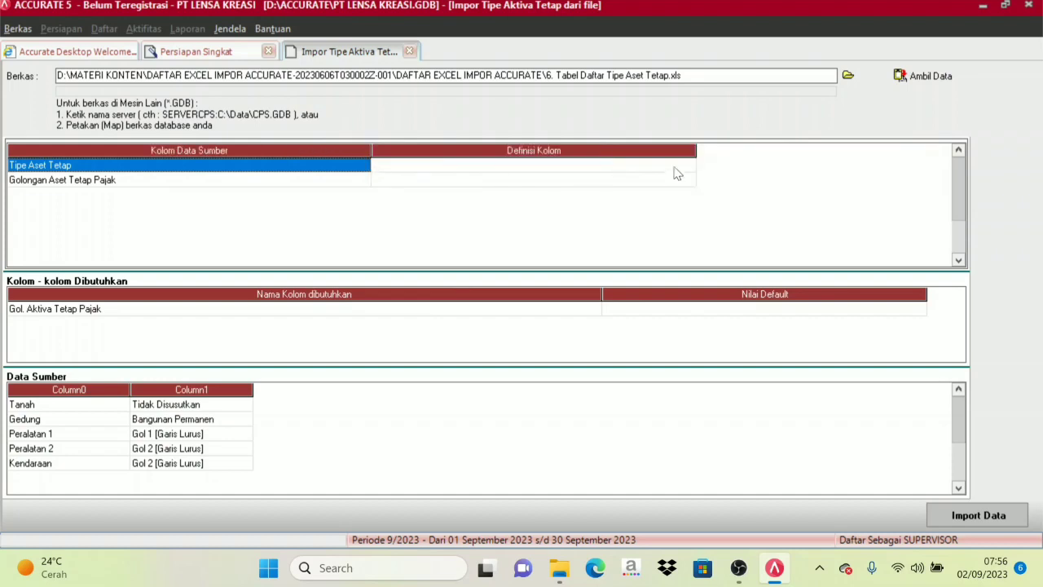
left_click_drag(697, 150, 633, 151)
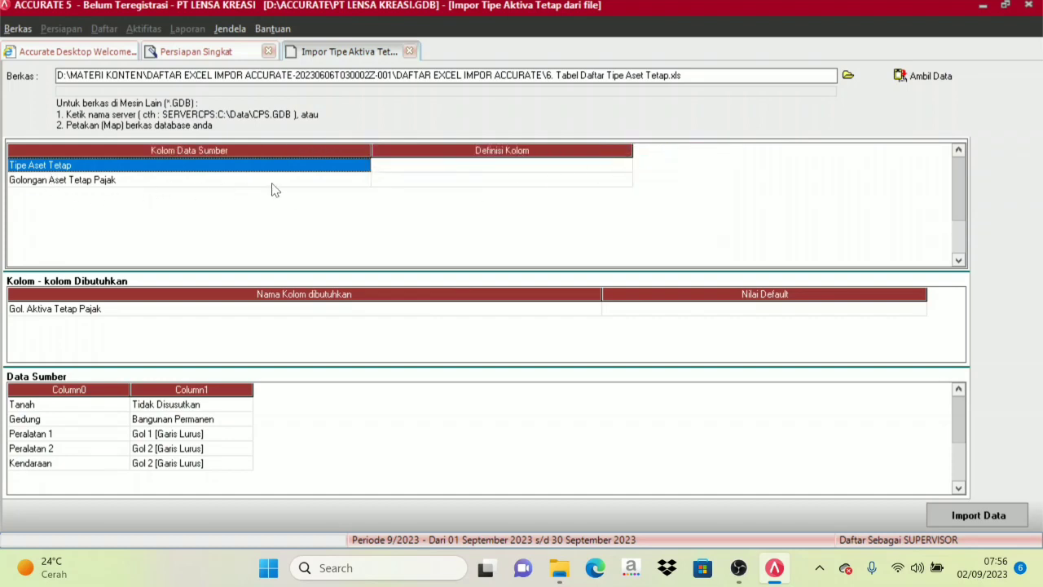
left_click(445, 167)
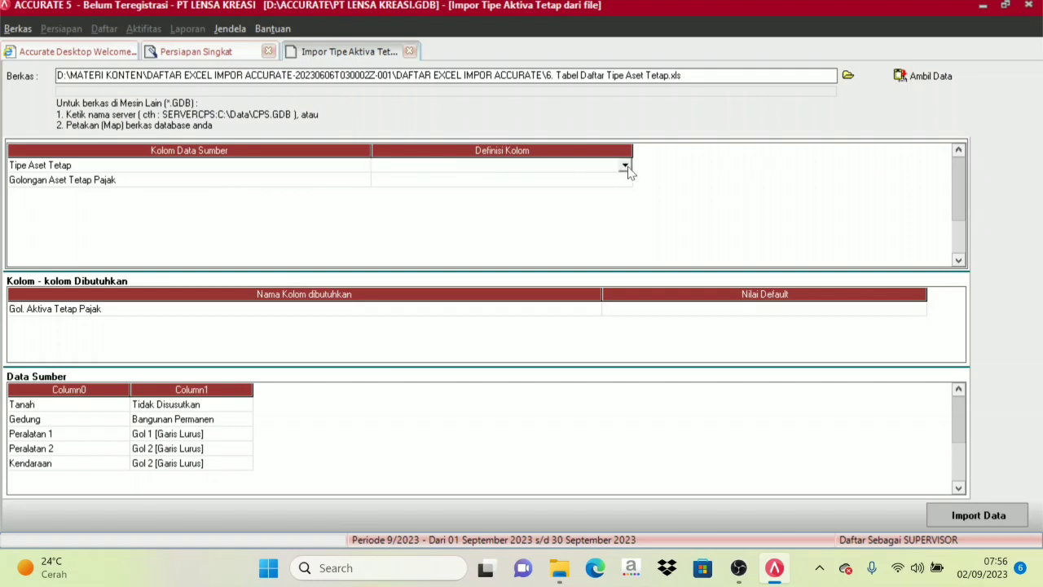
left_click(624, 165)
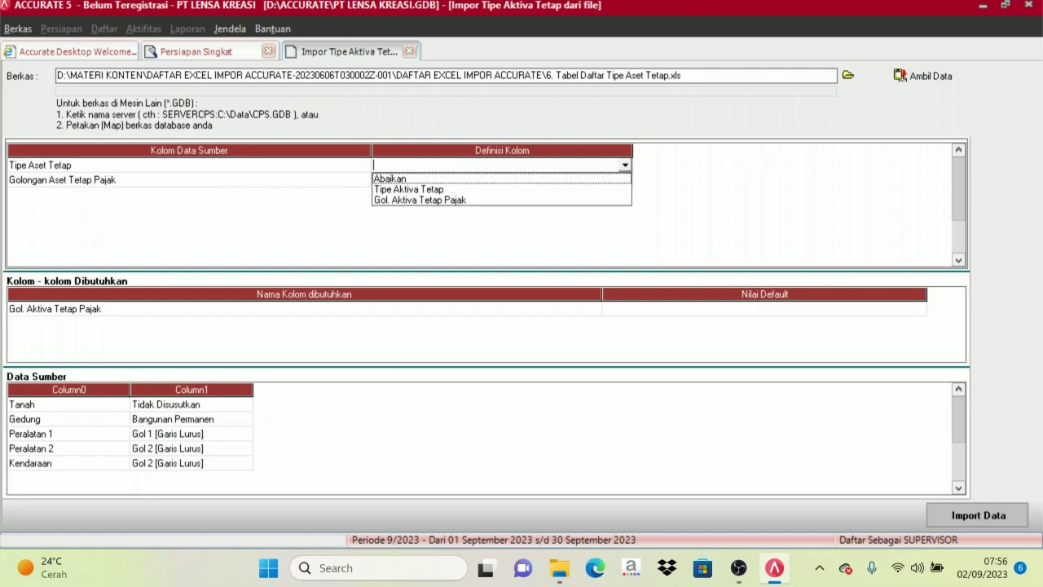
left_click(416, 190)
Map the source column Golongan Aset Tetap Pajak to Gol. Aktiva Tetap Pajak.
left_click(310, 185)
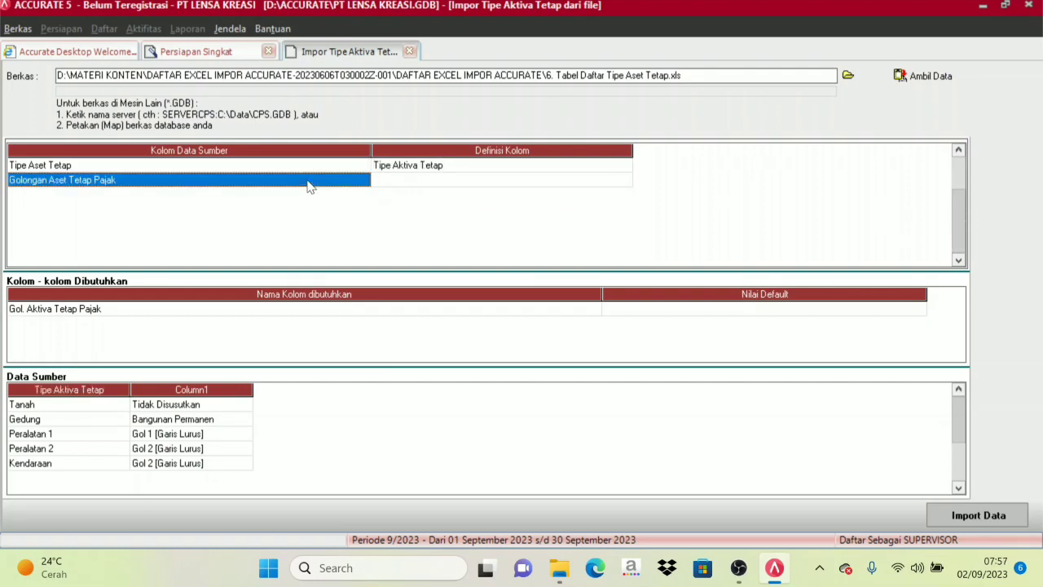
left_click(532, 180)
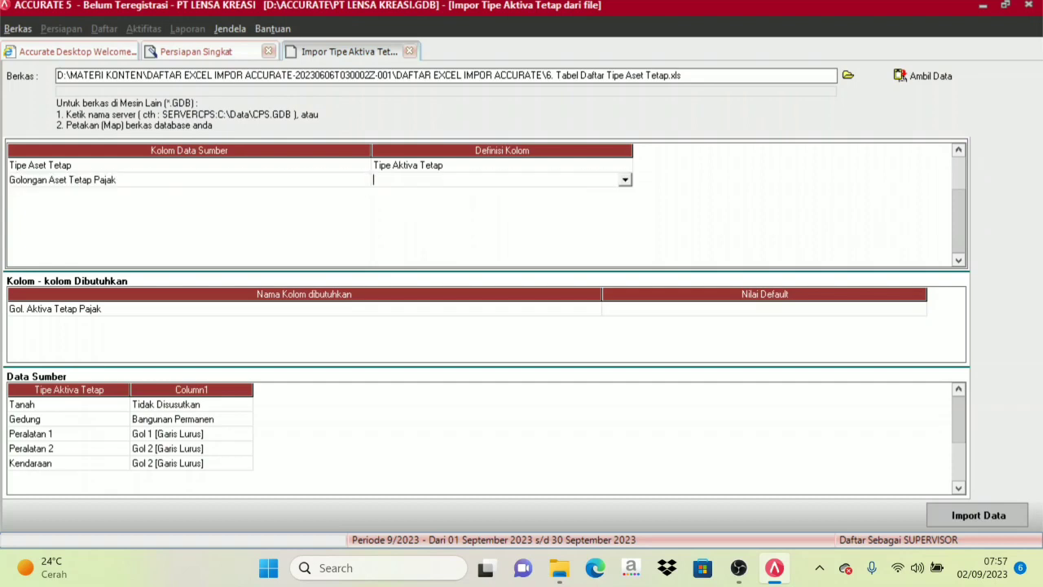
left_click(624, 179)
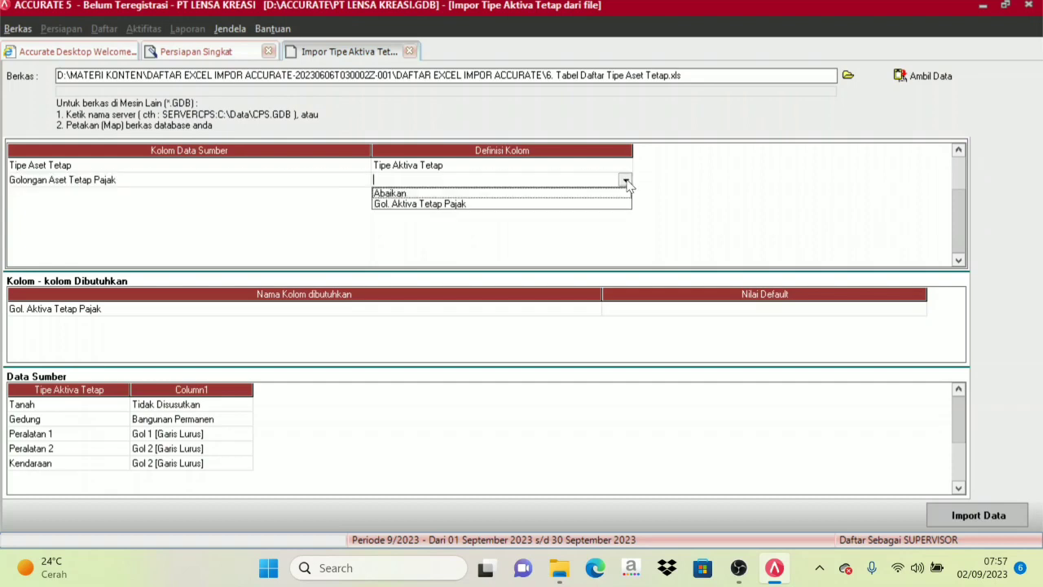
left_click(420, 205)
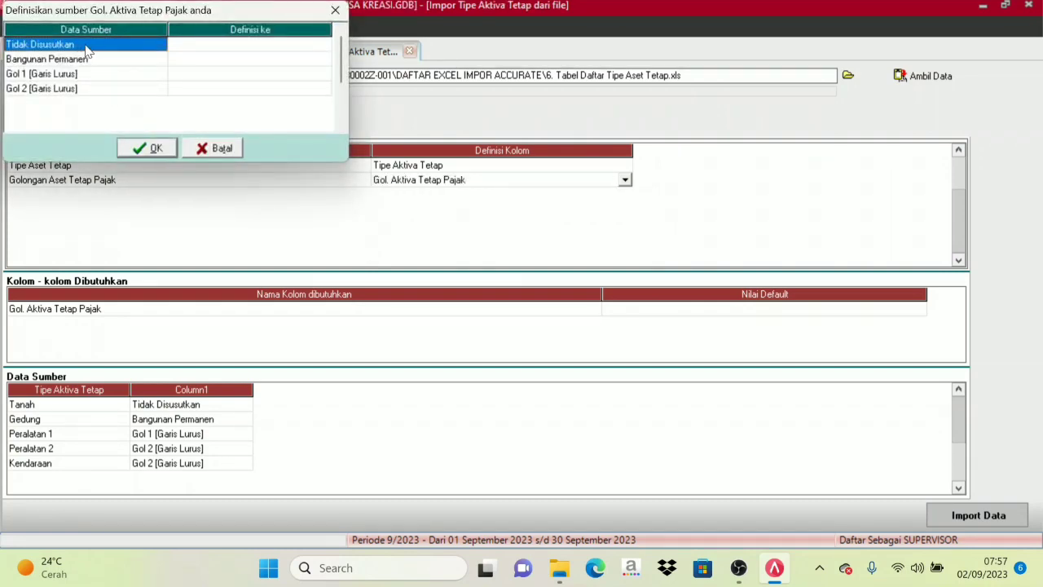
Define the source value Tidak Disusutkan as the tax asset type Tidak Disusutkan.
left_click(229, 49)
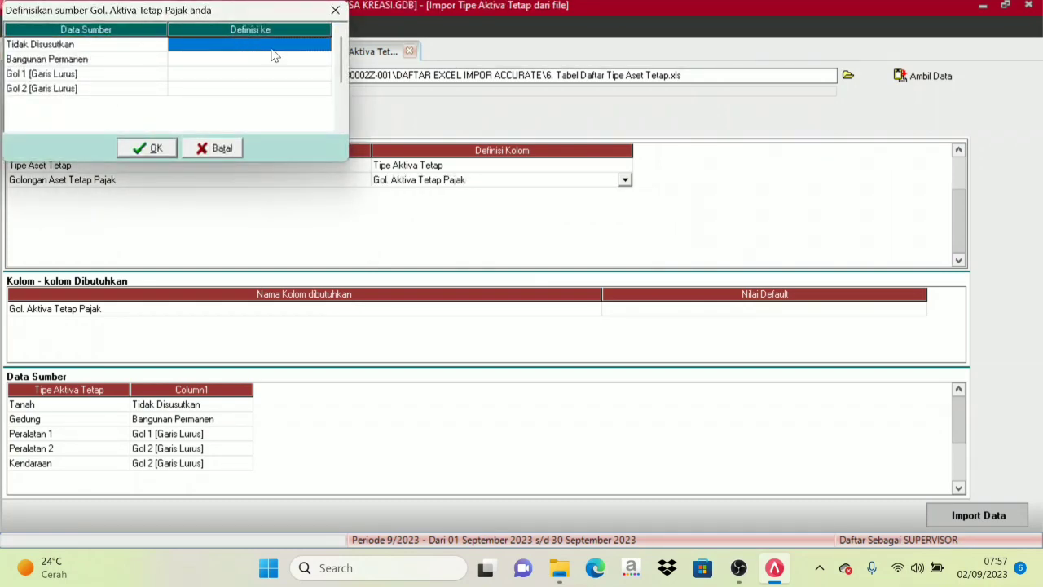
left_click(272, 51)
left_click(323, 45)
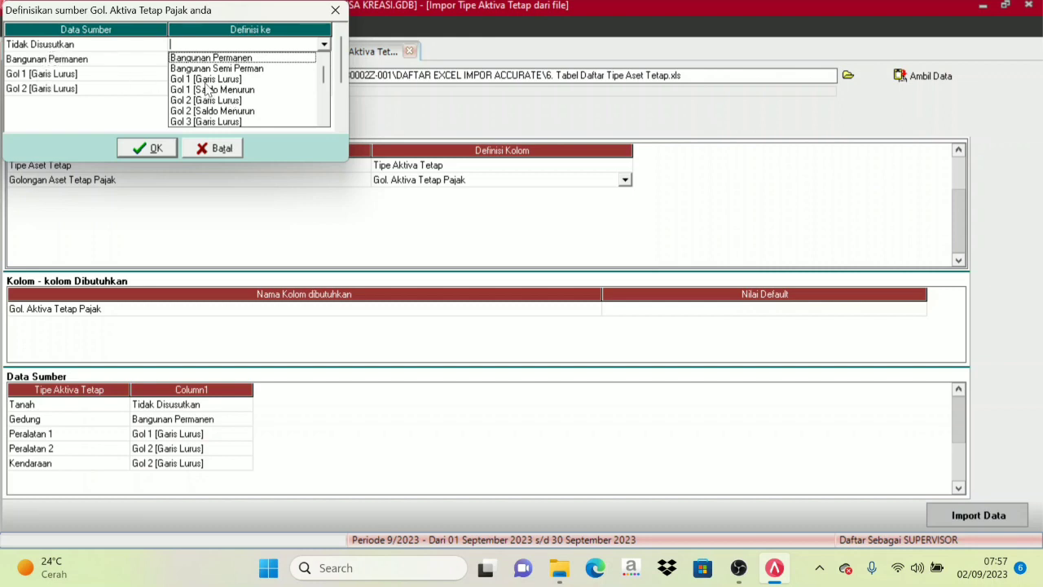
left_click(323, 121)
left_click(324, 121)
left_click(323, 121)
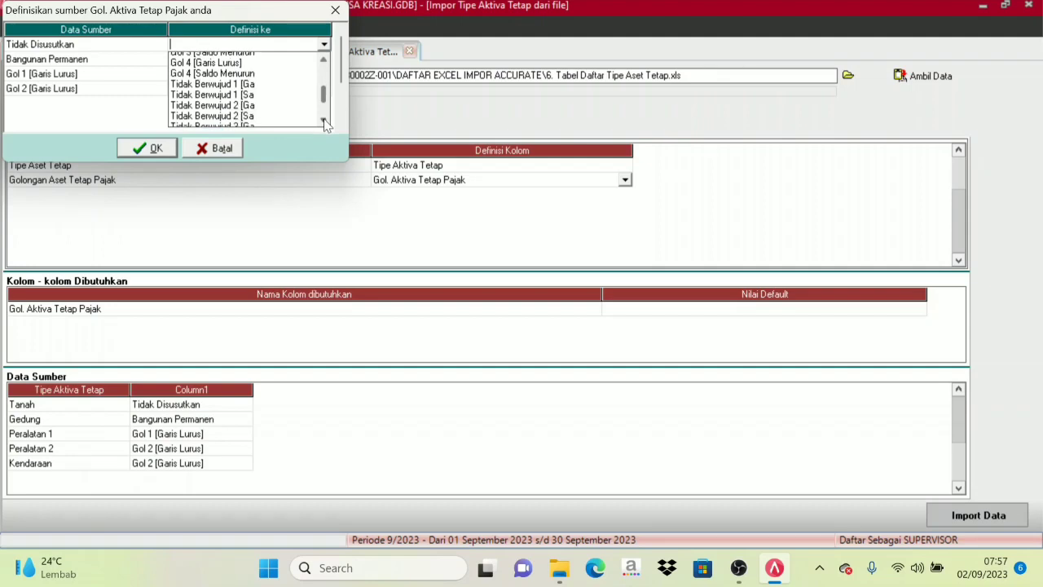
left_click(324, 121)
left_click(324, 120)
left_click(324, 121)
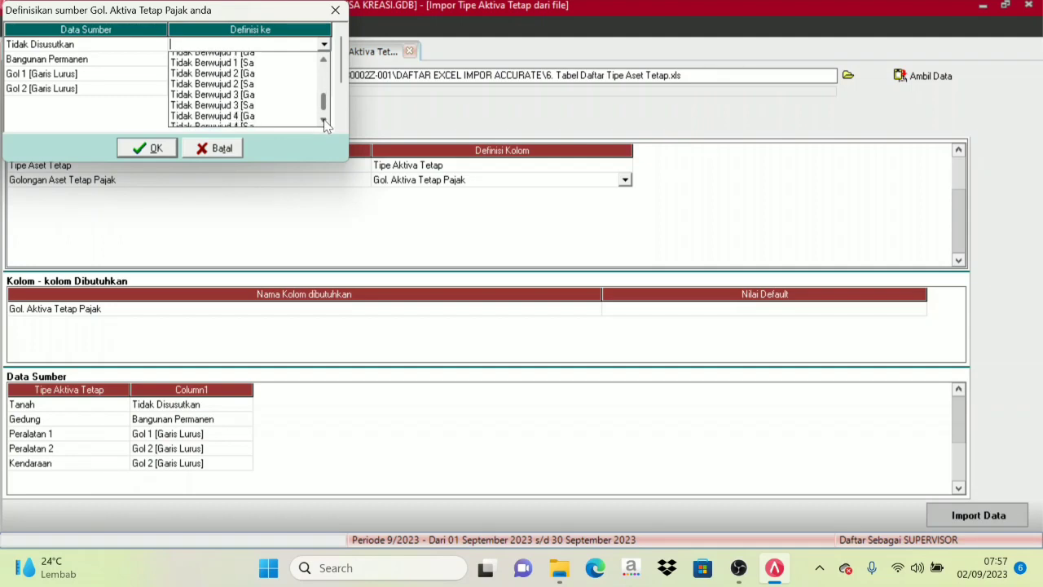
left_click(324, 121)
left_click(324, 121)
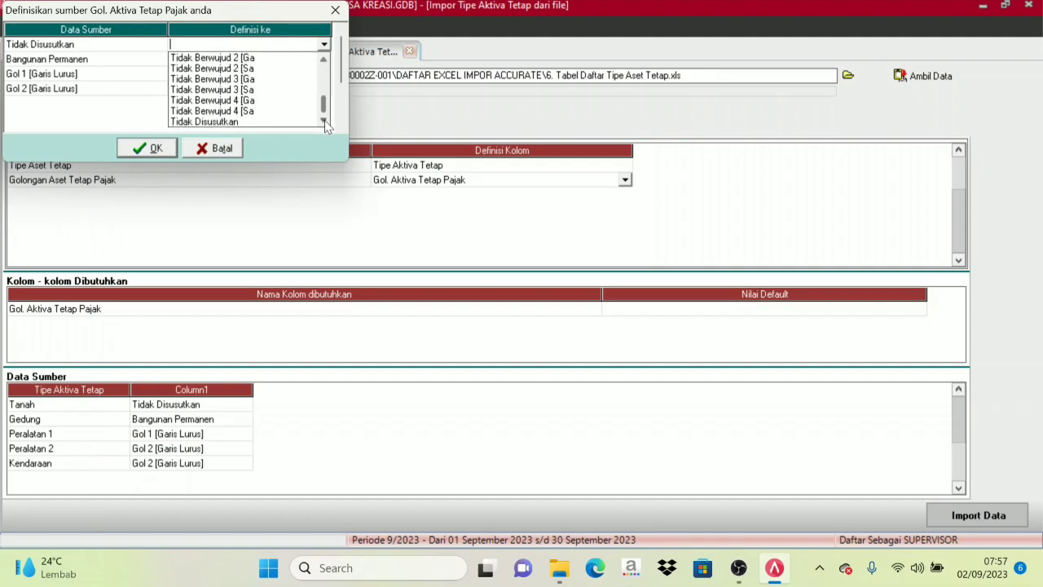
left_click(215, 122)
Define the source value Bangunan Permanen as the tax asset type Bangunan Permanen.
left_click(56, 61)
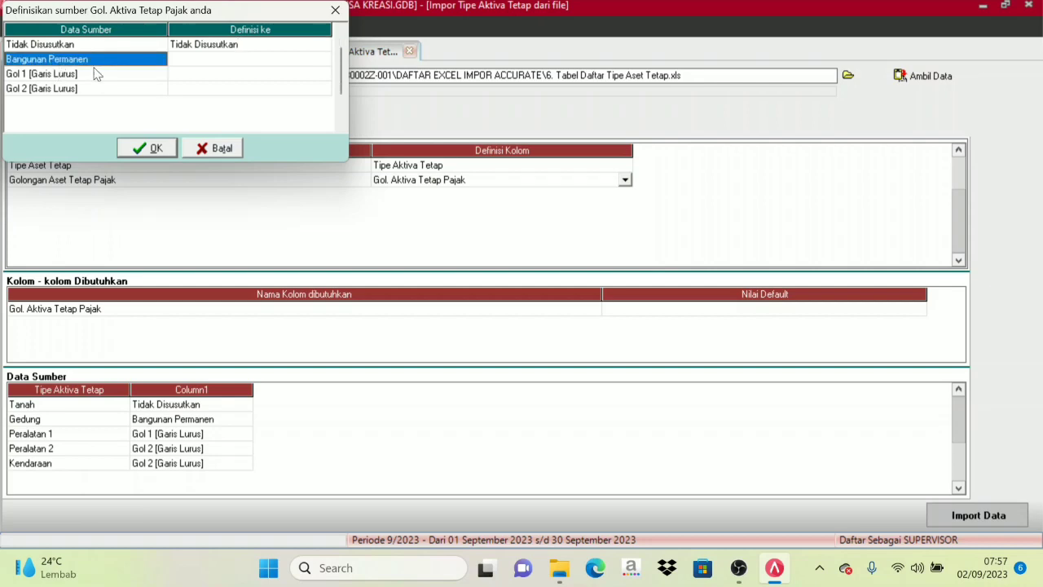
left_click(224, 64)
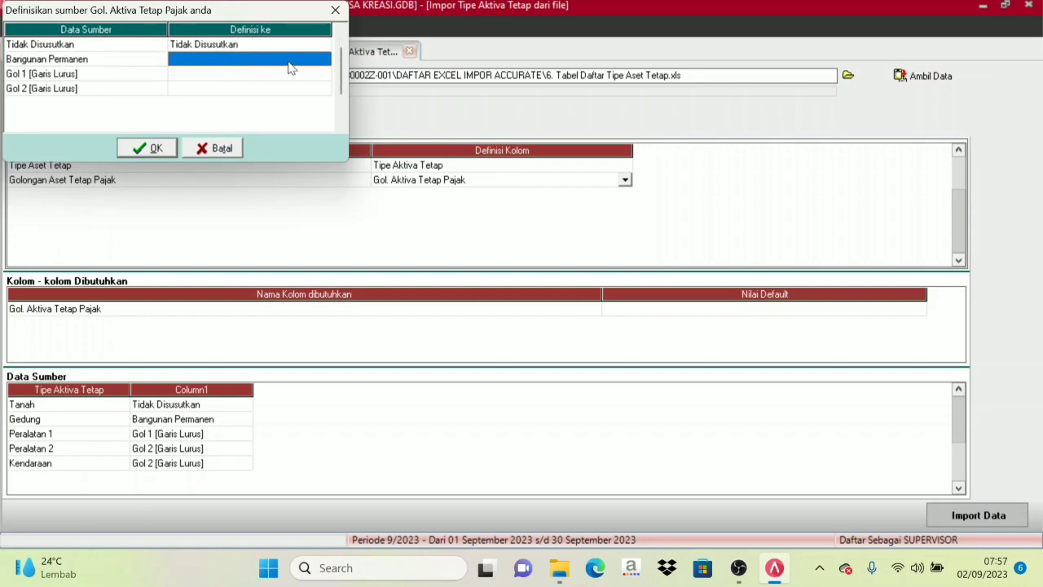
left_click(291, 65)
left_click(325, 58)
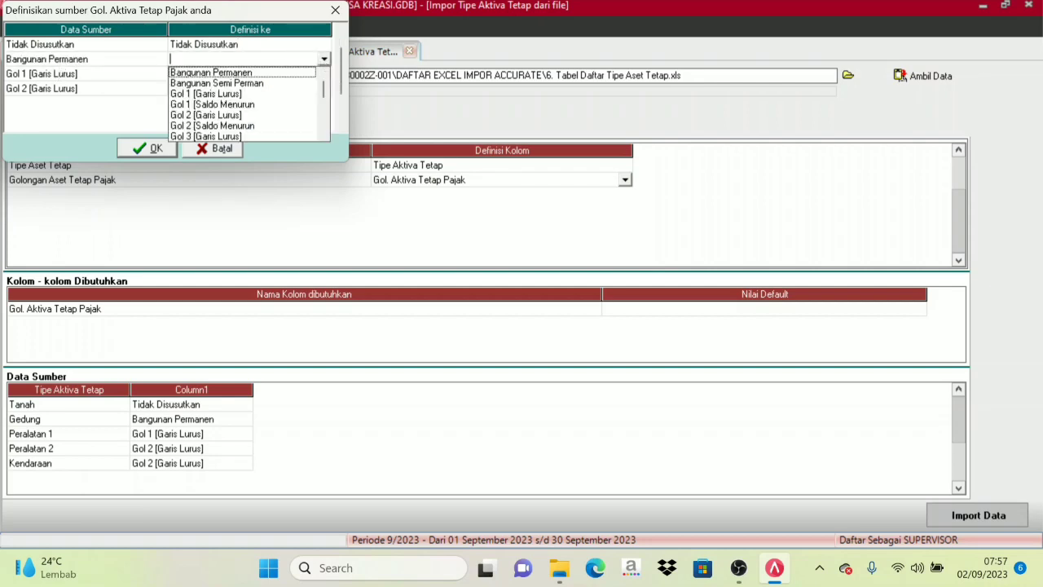
left_click(236, 74)
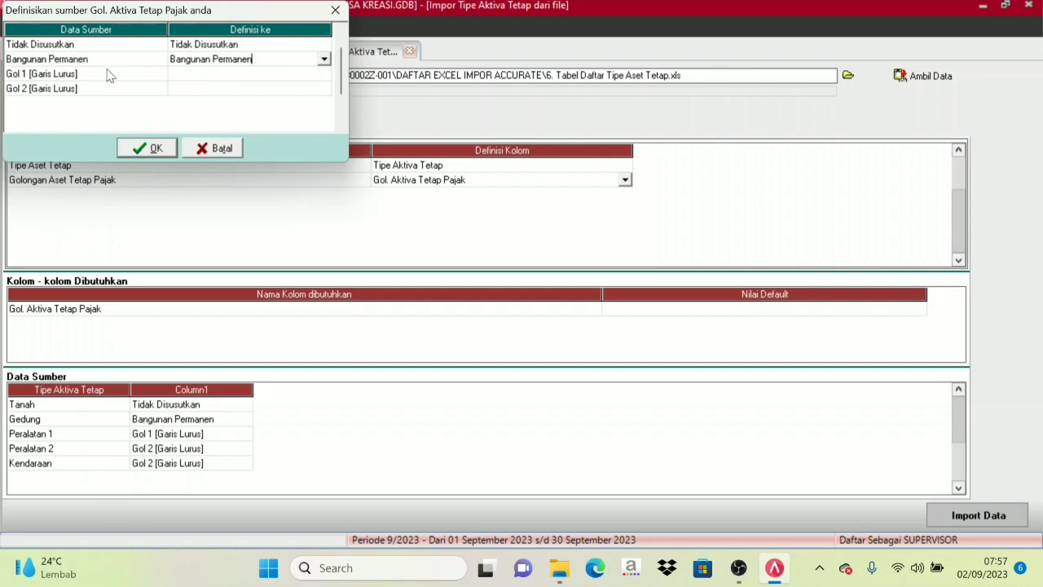
Define the source value Gol 1 [Garis Lurus] as the tax asset type Gol 1 [Garis Lurus].
left_click(57, 77)
left_click(223, 75)
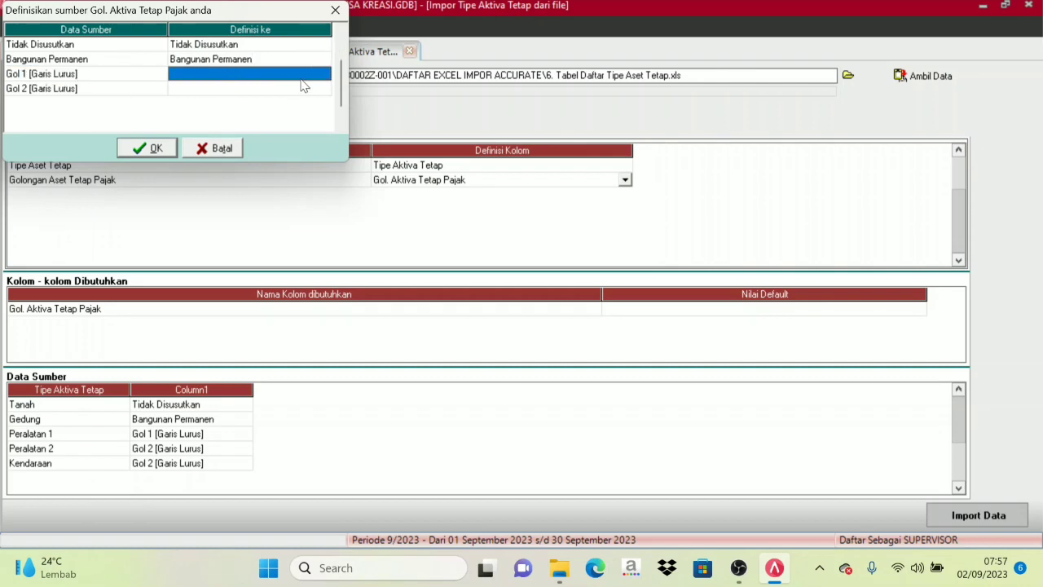
left_click(322, 75)
left_click(324, 75)
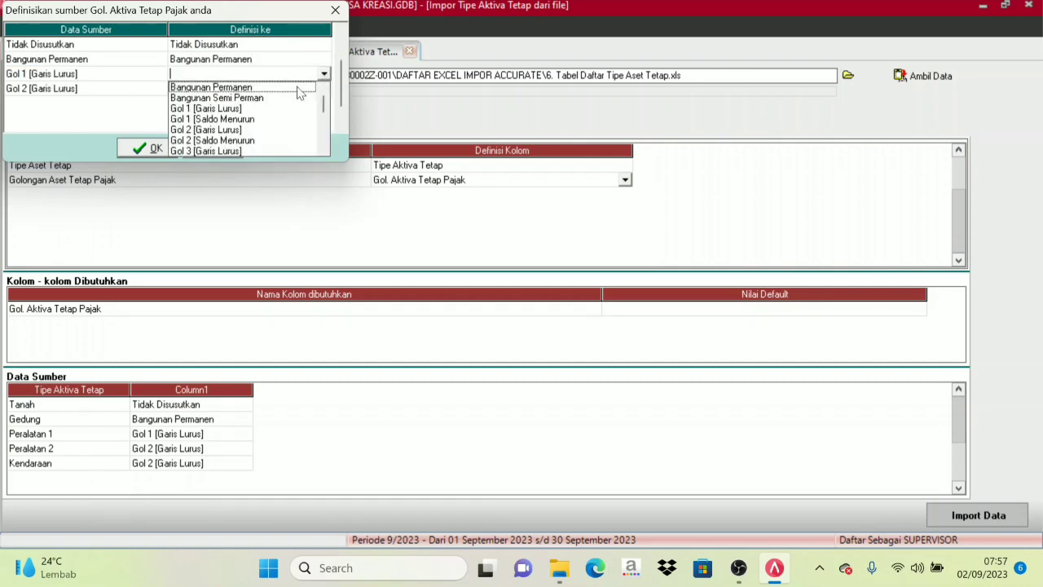
left_click(195, 106)
Define the source value Gol 2 [Garis Lurus] as the tax asset type Gol 2 [Garis Lurus].
left_click(88, 91)
left_click(226, 90)
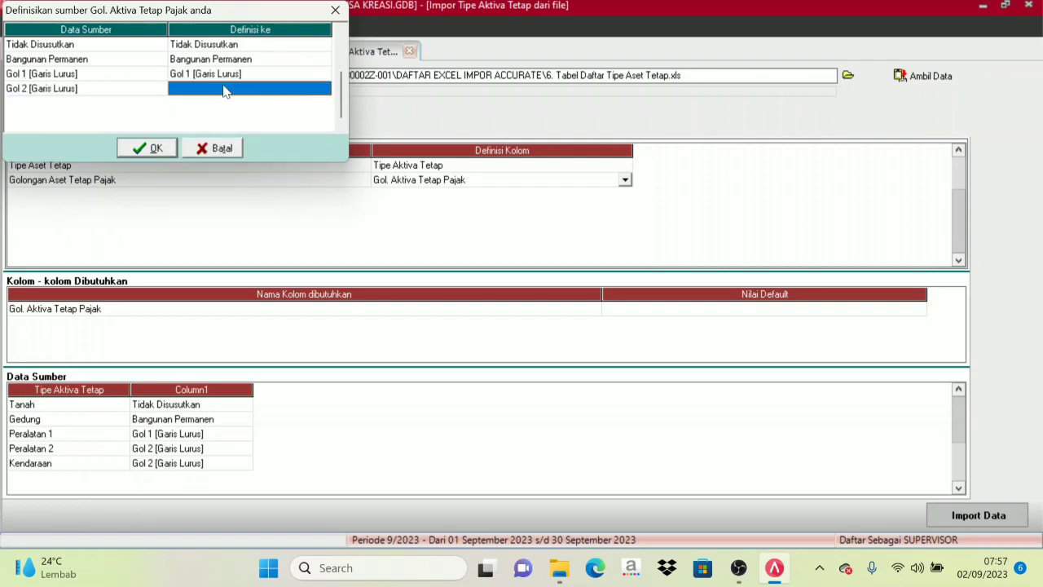
left_click(297, 92)
left_click(325, 88)
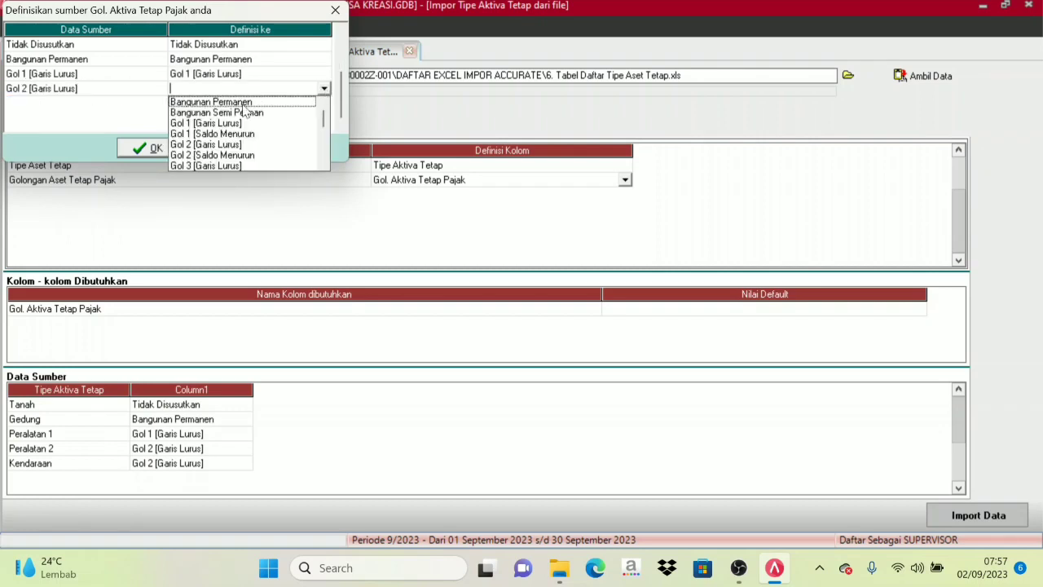
left_click(205, 145)
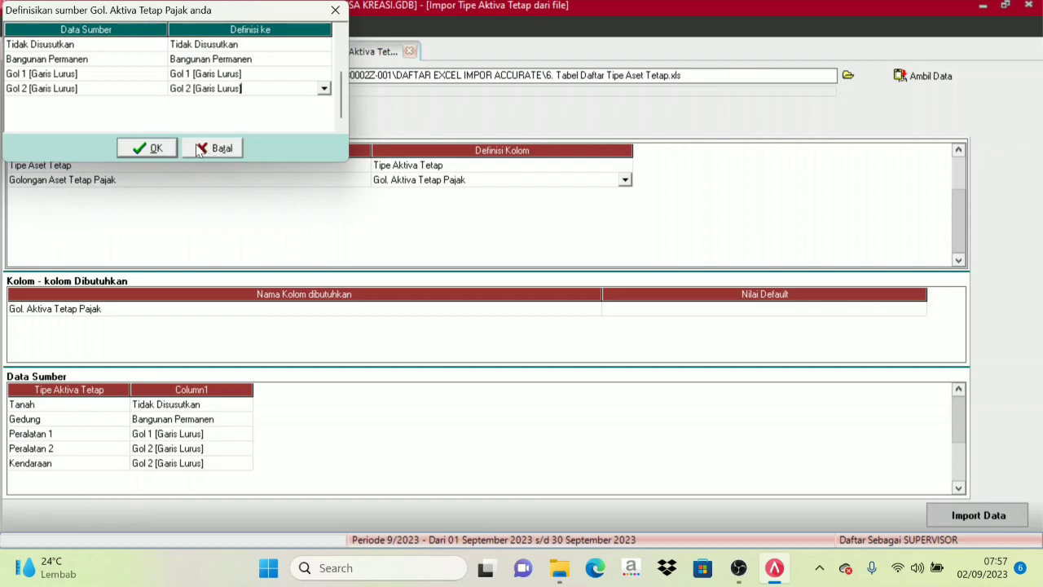
Apply the tax asset type definitions and import the fixed asset type data.
left_click(136, 150)
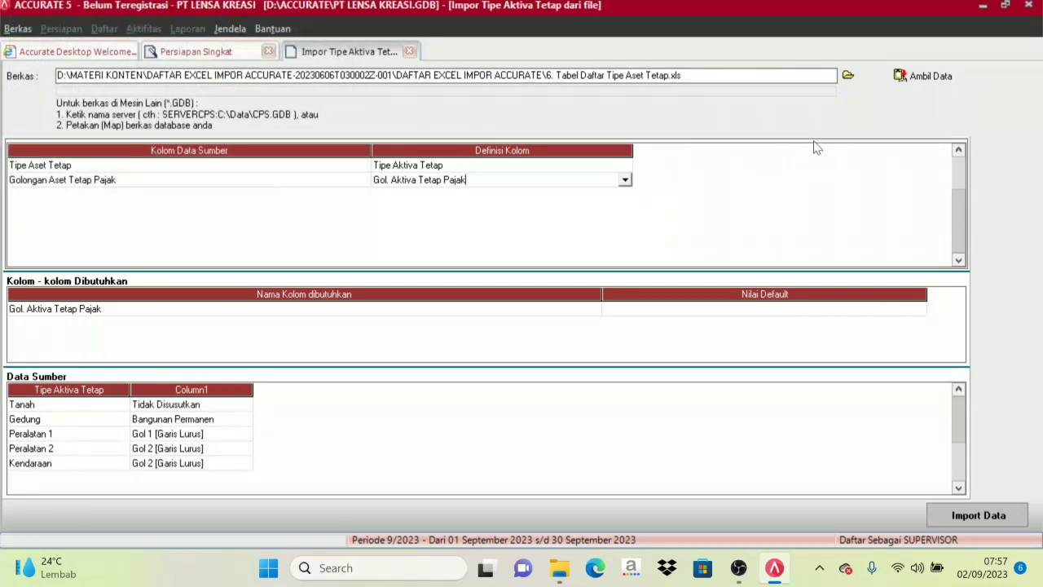
left_click(55, 314)
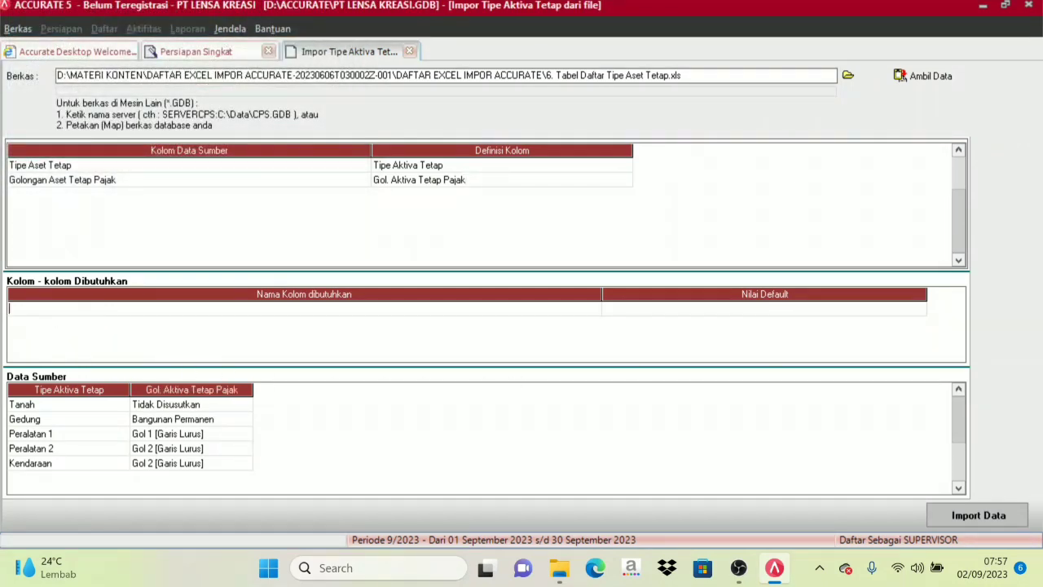
left_click(642, 215)
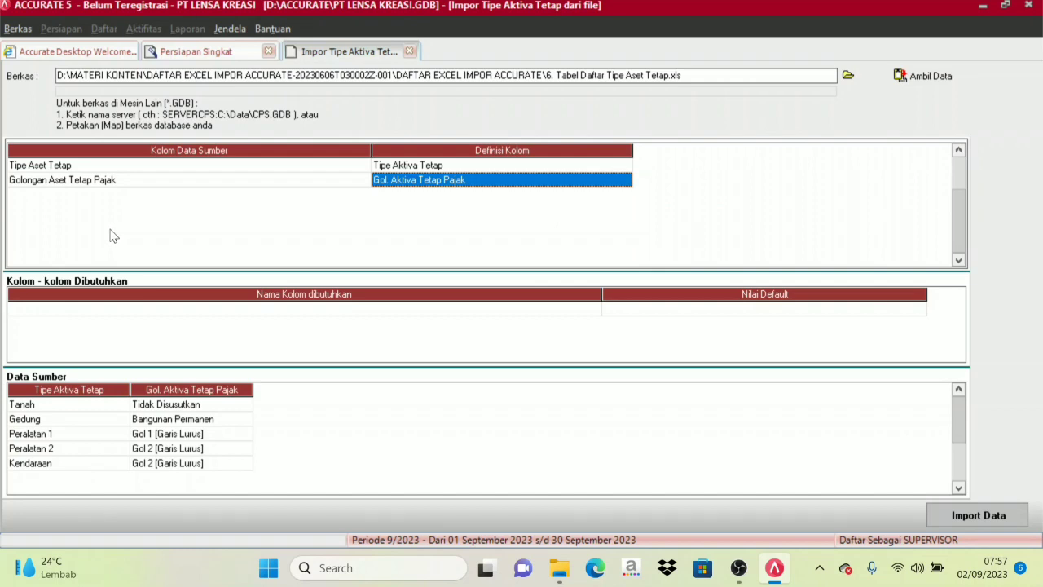
left_click(978, 515)
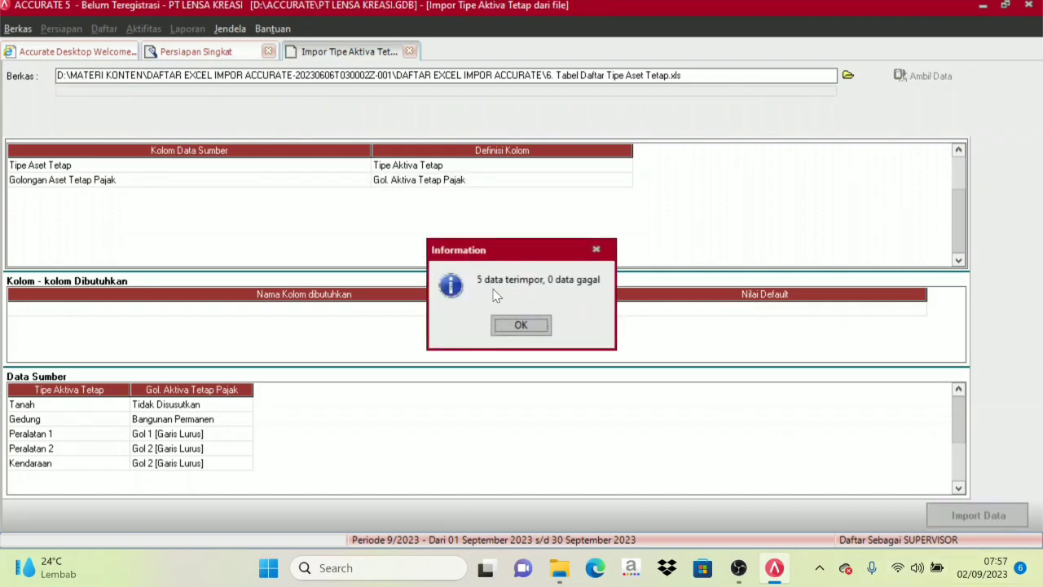
left_click(521, 326)
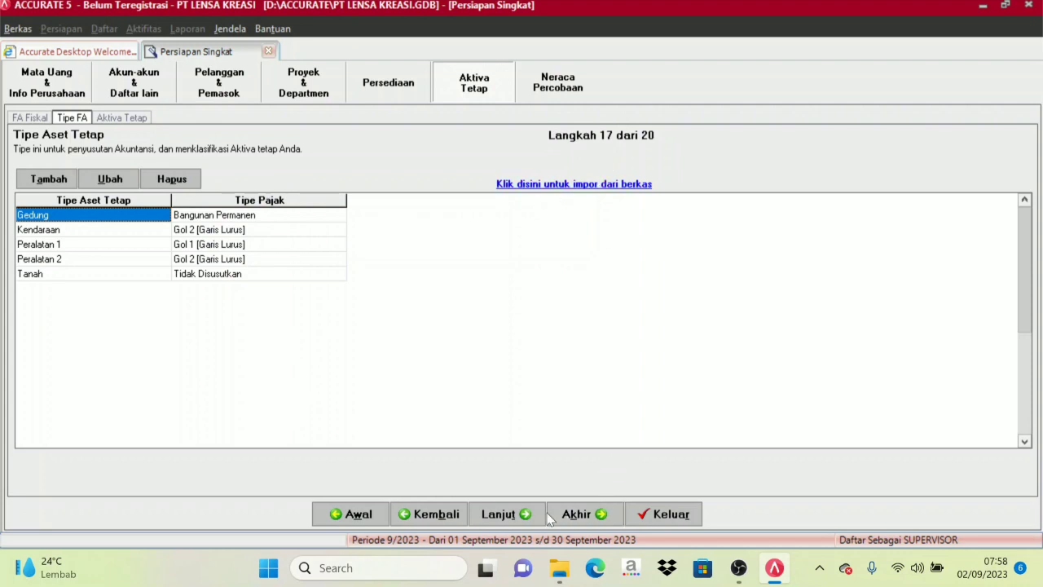
Continue to the Daftar Aktiva Tetap setup step and start choosing a file to import.
left_click(512, 515)
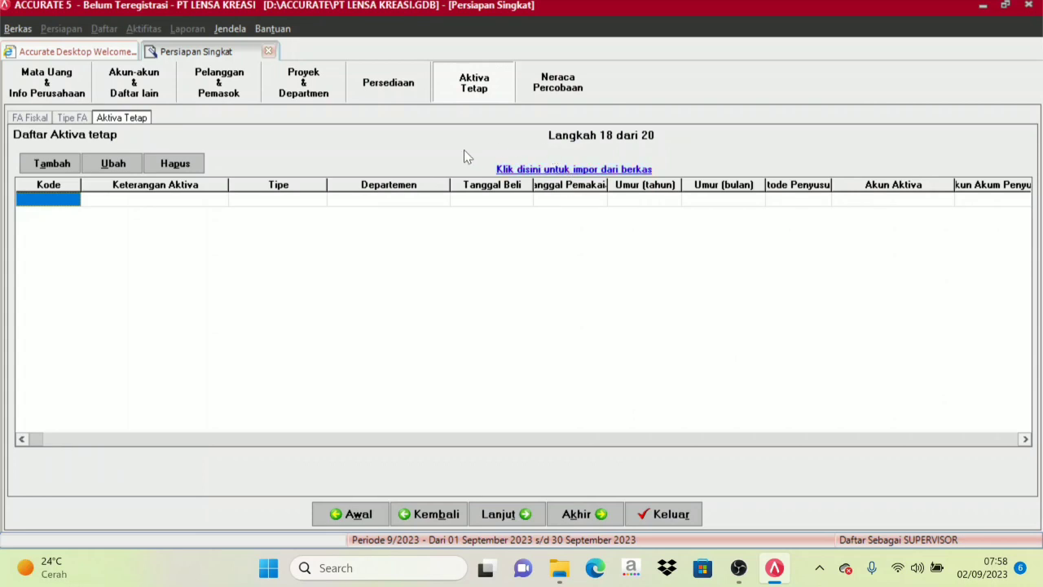
left_click(573, 168)
left_click(849, 76)
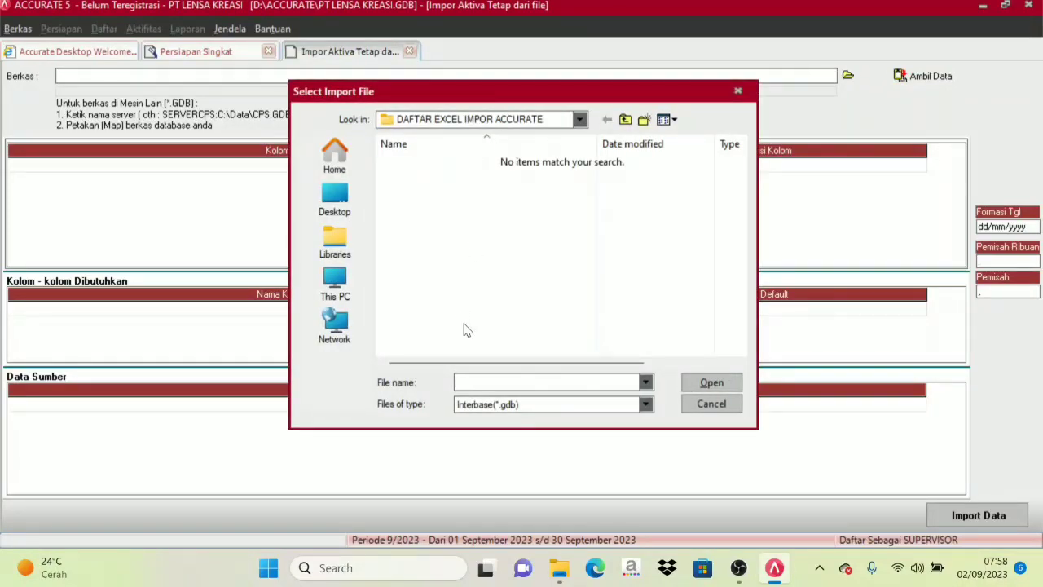
Choose the Excel (*.xls) file 7. Daftar Aktiva Tetap and fetch its data for the import.
left_click(524, 407)
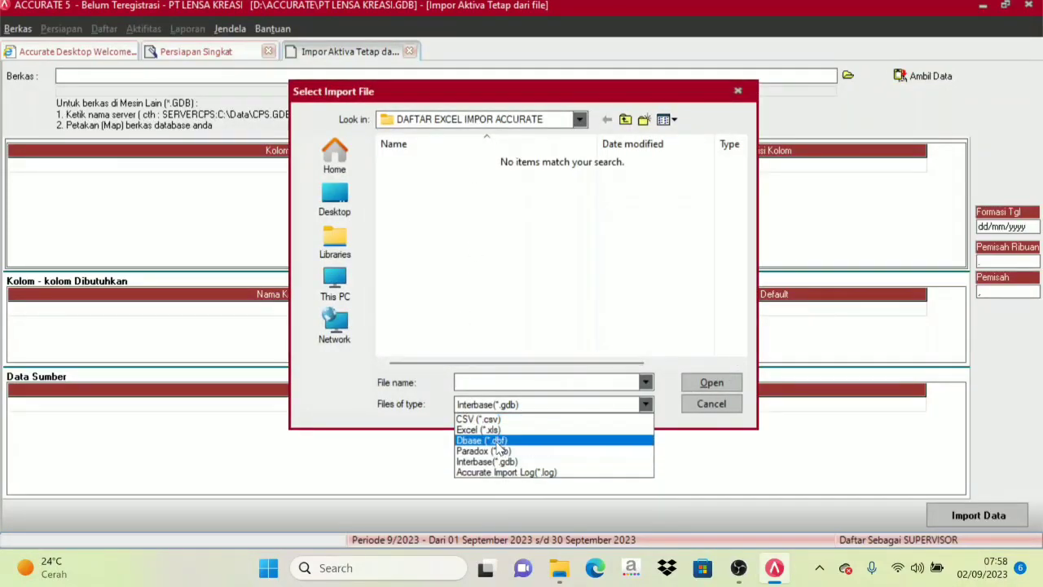
left_click(494, 432)
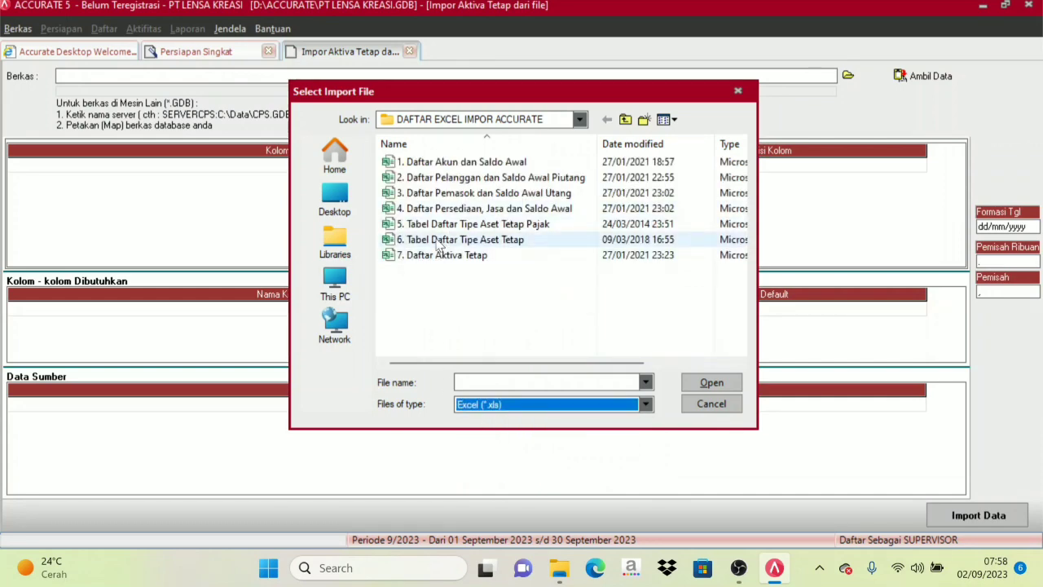
left_click(415, 256)
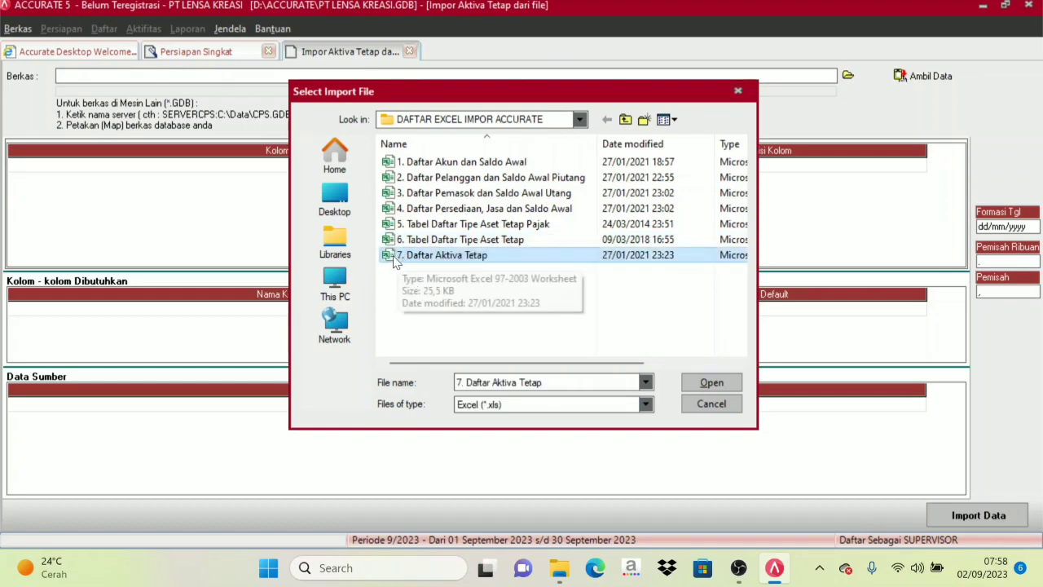
left_click(713, 382)
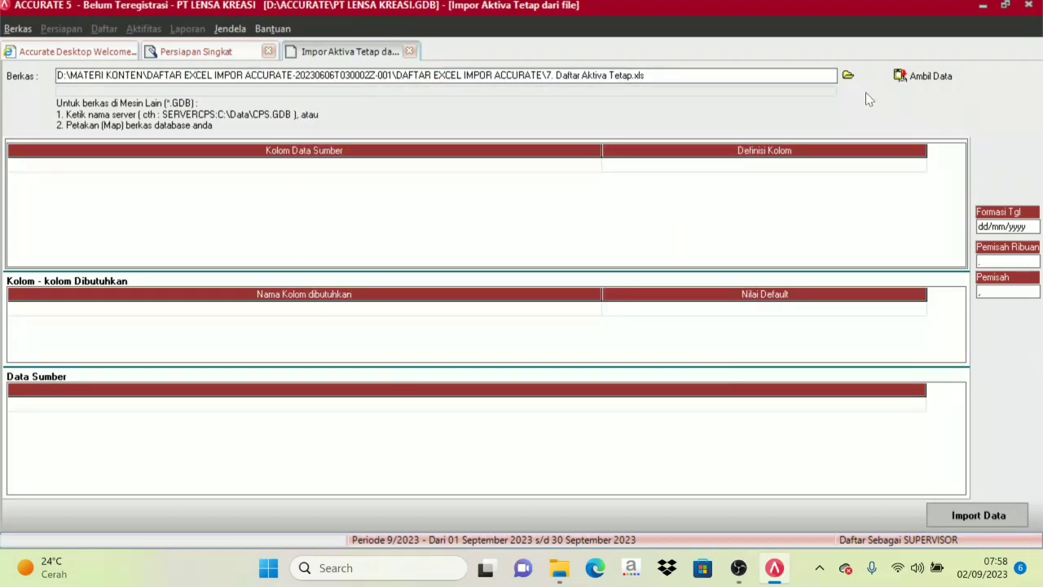
left_click(915, 76)
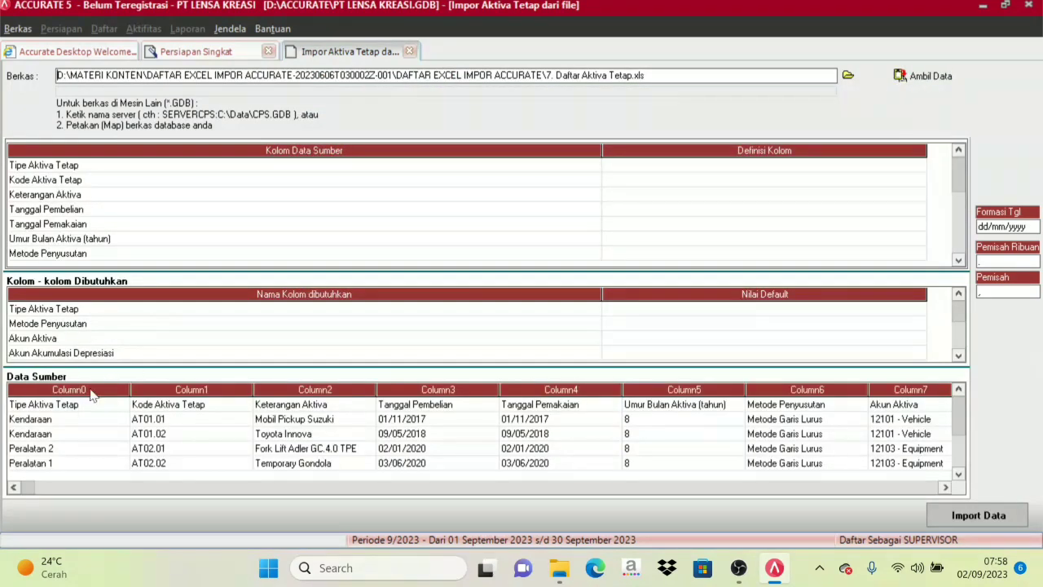
Delete the header row beginning with Tipe Aktiva Tetap from the source data and confirm the deletion.
left_click(33, 406)
right_click(29, 403)
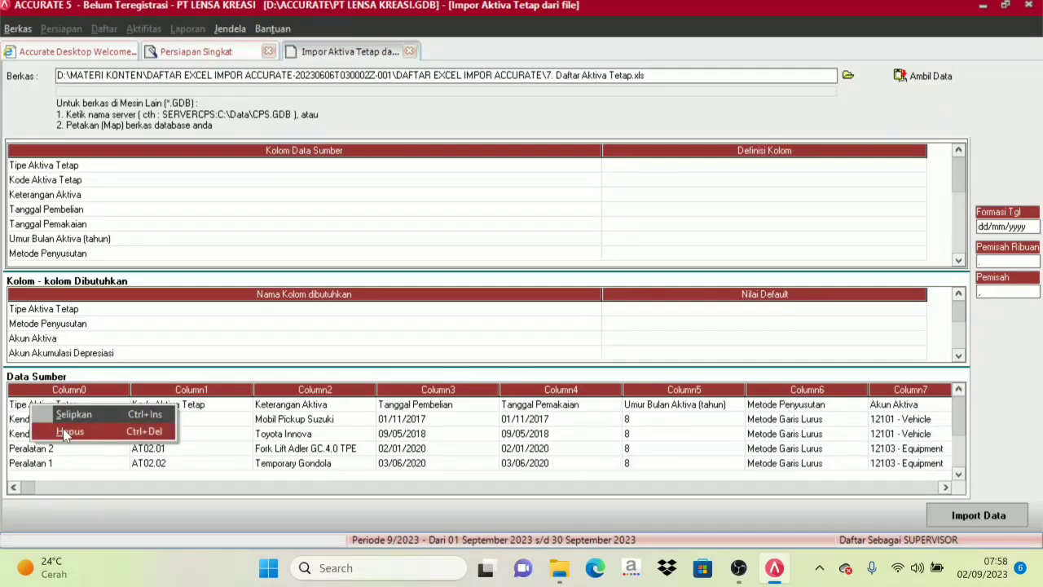
left_click(65, 430)
left_click(487, 325)
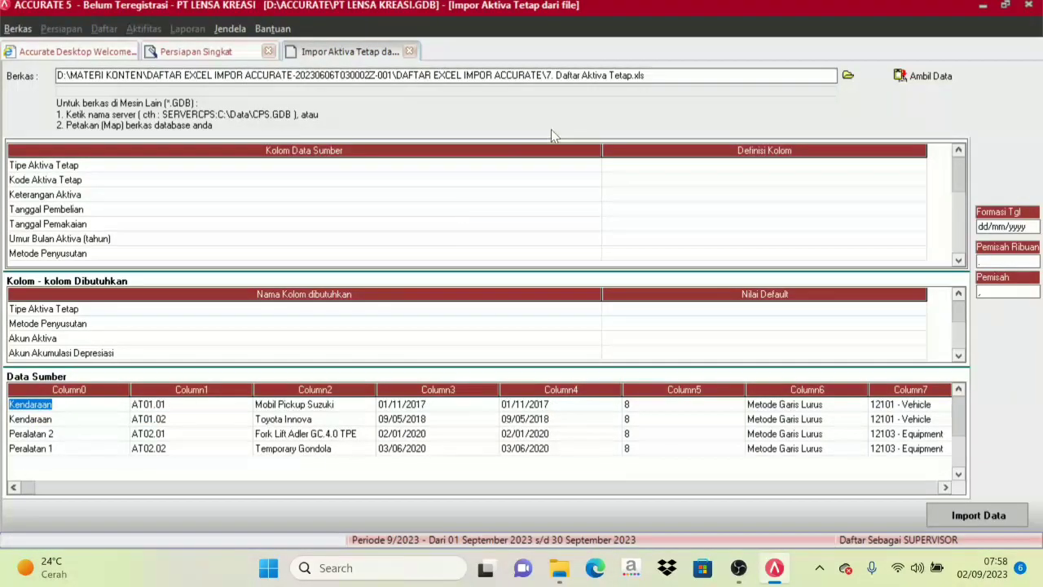
Narrow both columns of the column mapping table and map the source column Tipe Aktiva Tetap to Tipe Aktiva Tetap.
left_click_drag(600, 145, 338, 149)
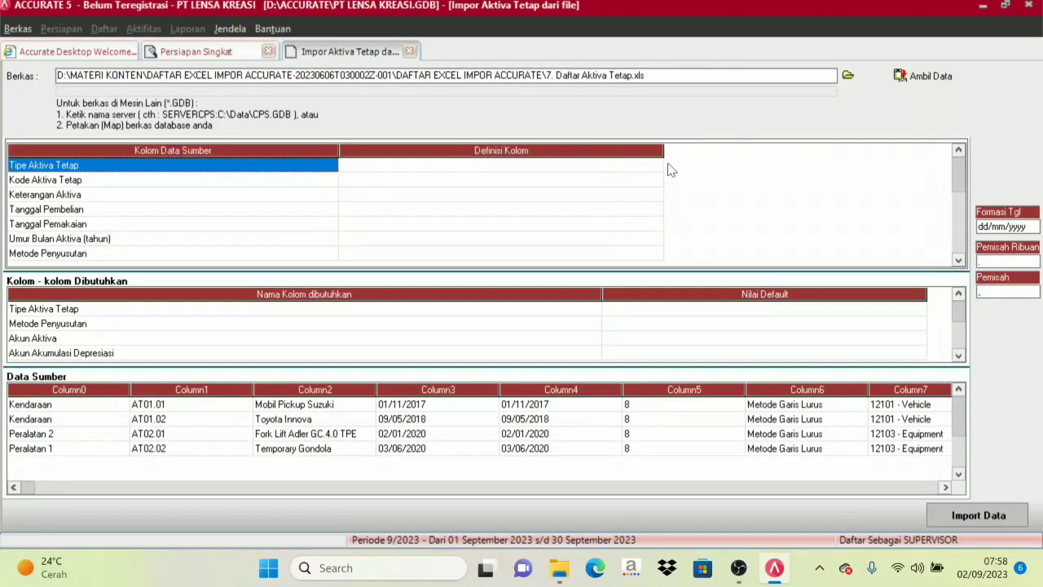
left_click_drag(662, 150, 551, 152)
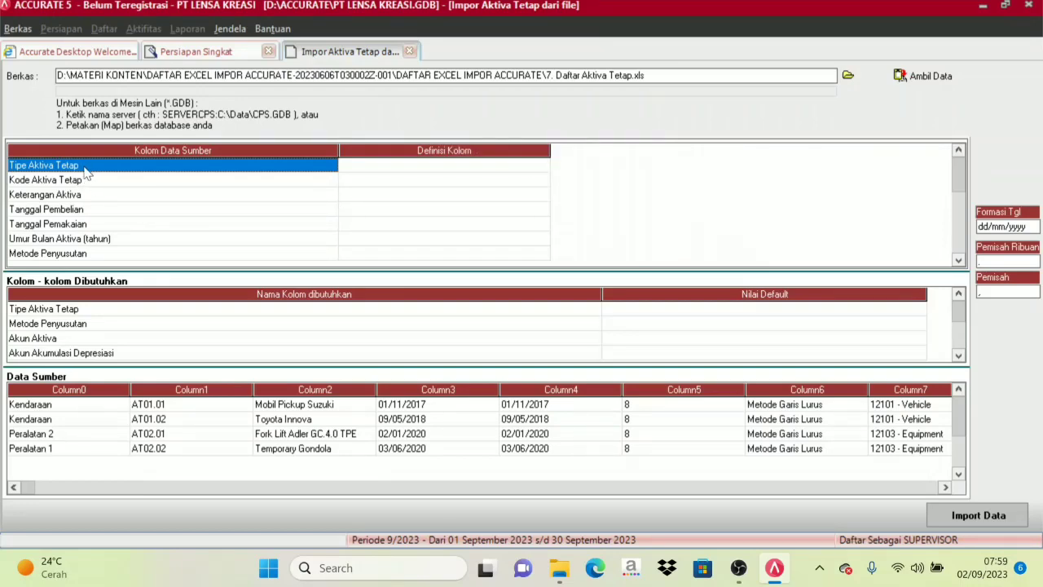
left_click(399, 172)
left_click(543, 165)
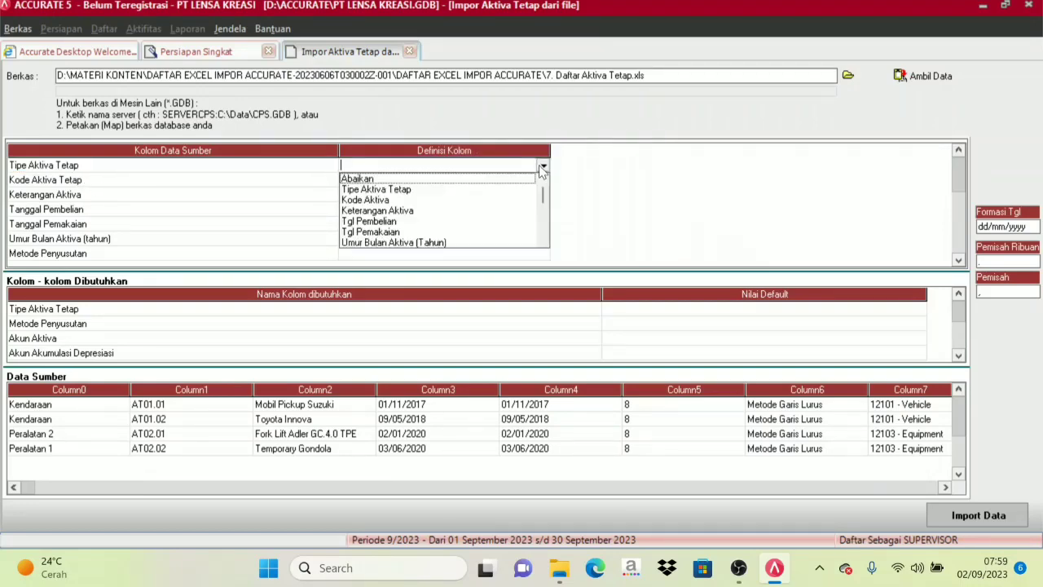
left_click(392, 191)
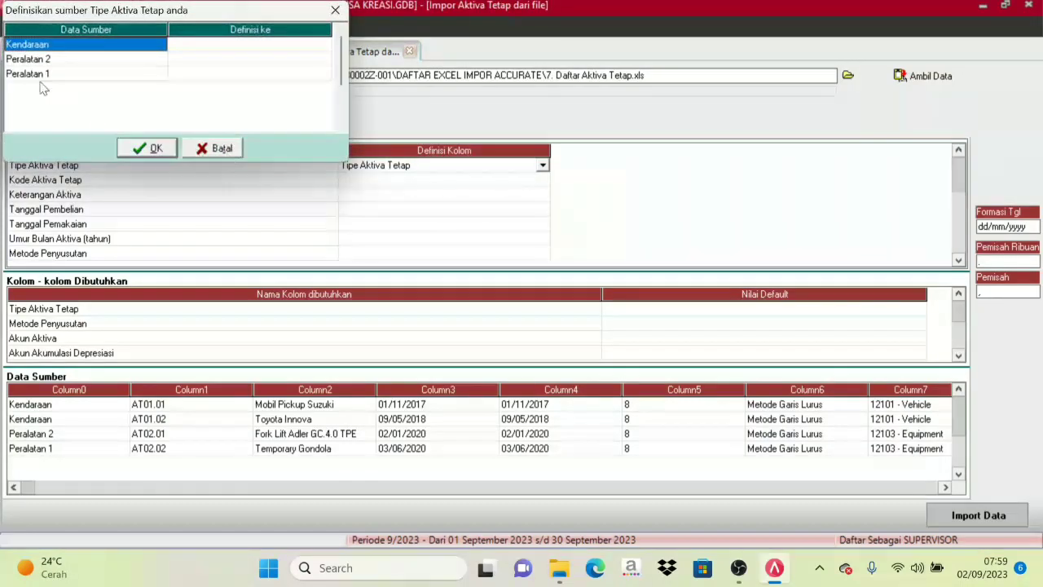
Define the source value Kendaraan as the fixed asset type Kendaraan.
left_click(211, 45)
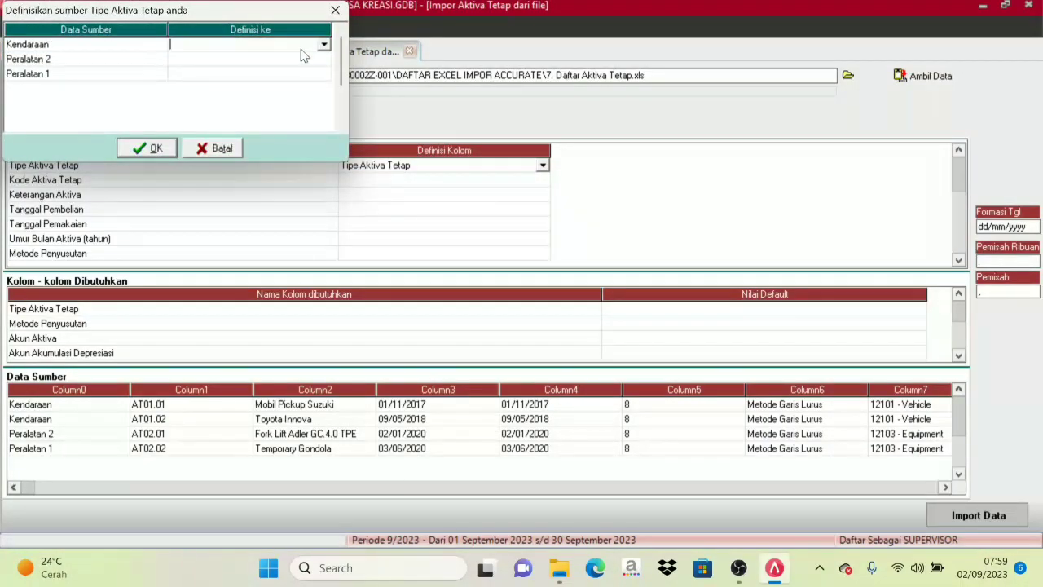
left_click(324, 45)
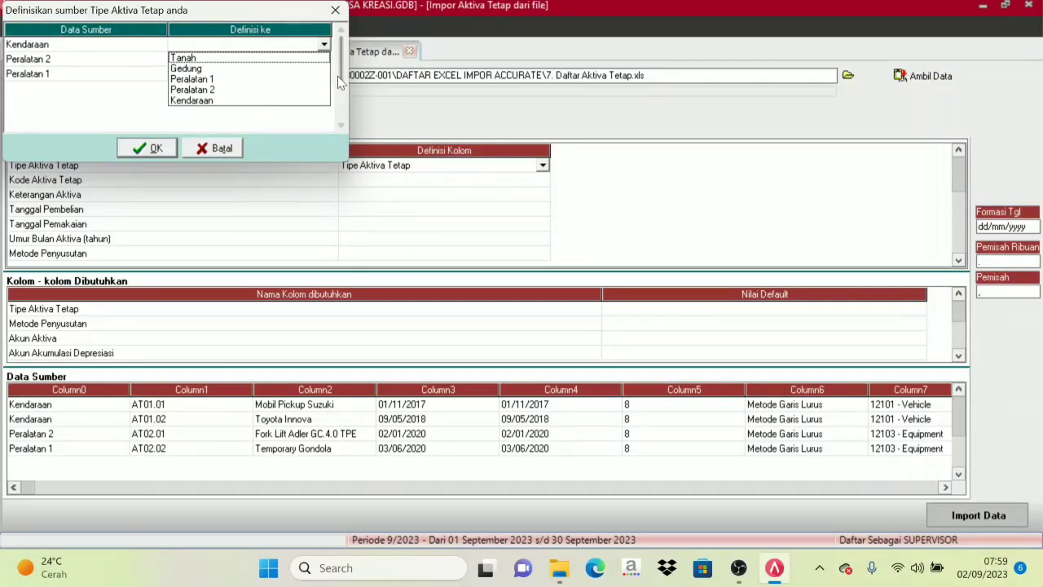
left_click(341, 123)
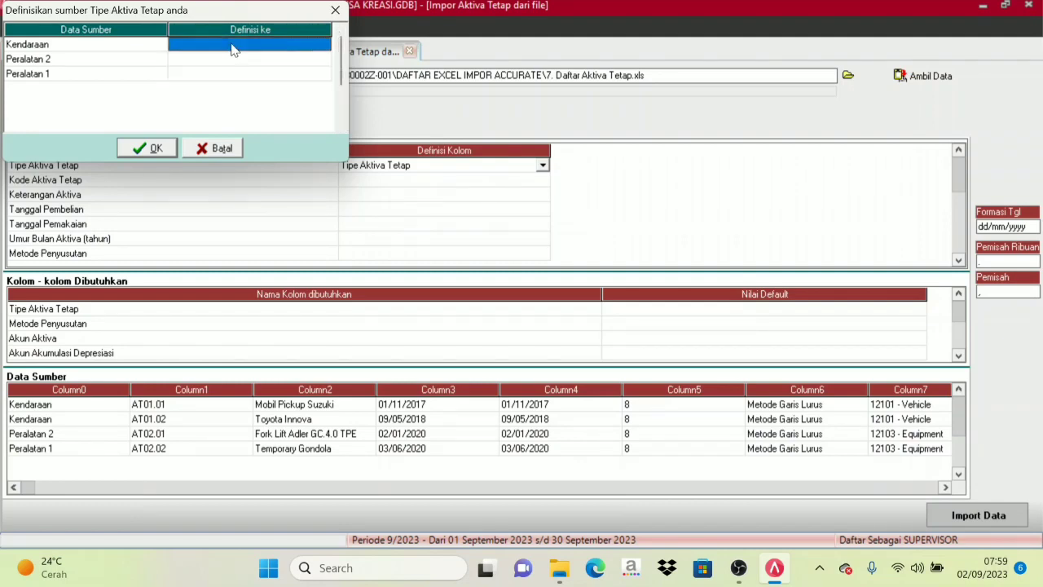
left_click(248, 51)
left_click(324, 46)
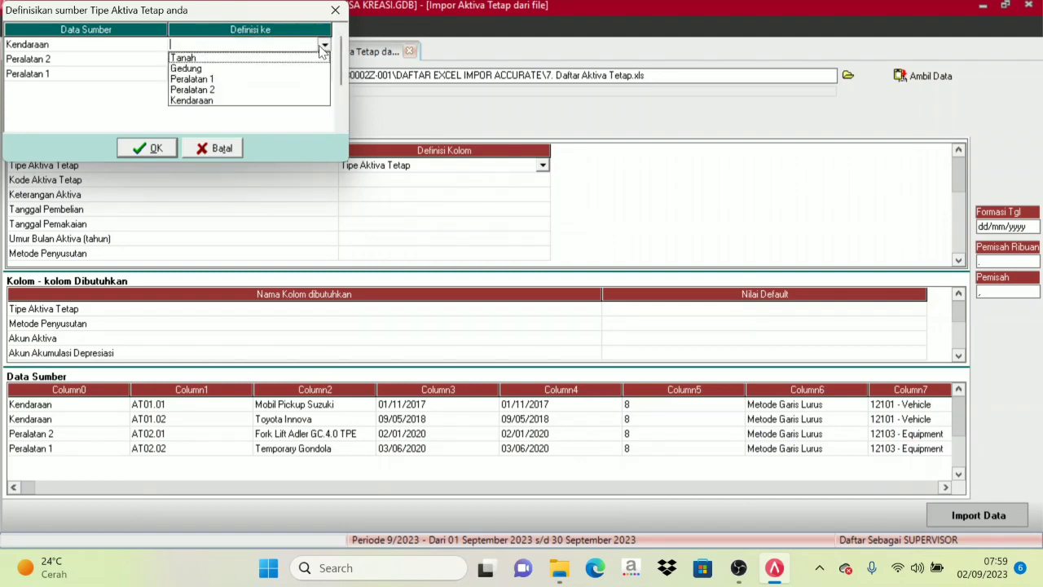
left_click(211, 101)
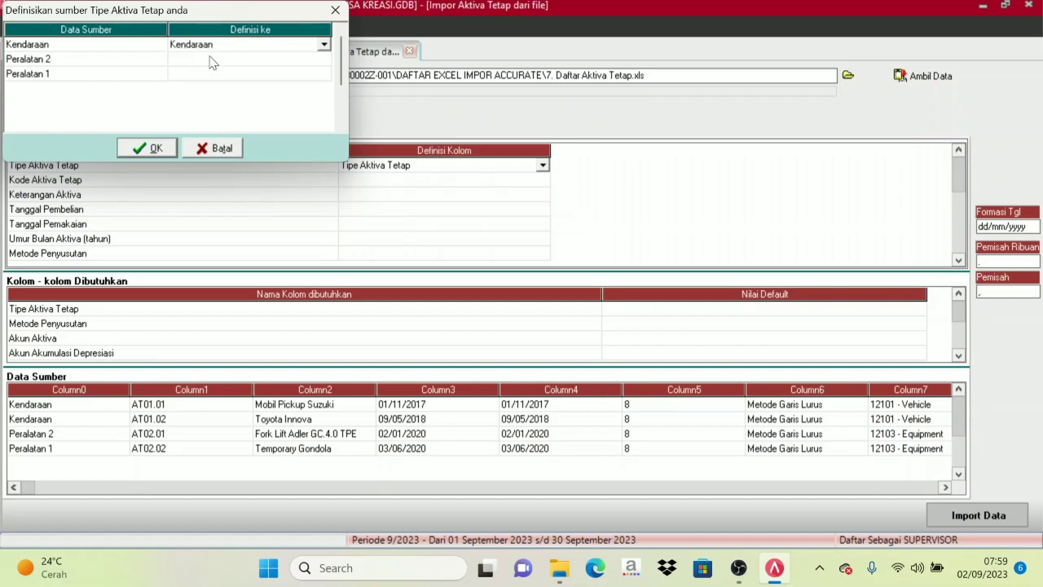
Define the source values Peralatan 2 and Peralatan 1 as the asset types of the same names and apply the definitions.
left_click(213, 59)
left_click(215, 60)
left_click(324, 61)
left_click(210, 104)
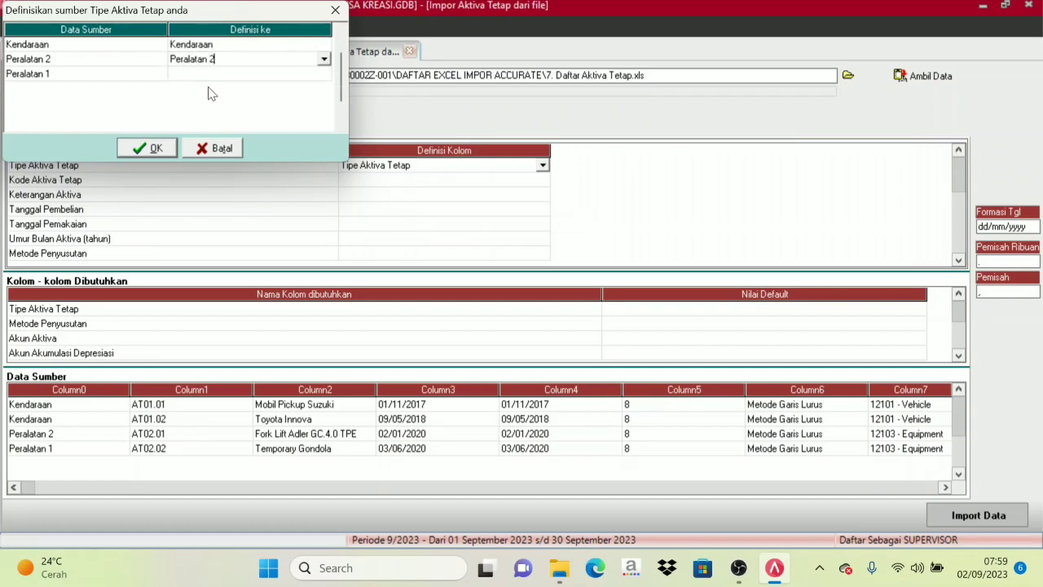
left_click(296, 75)
left_click(297, 75)
left_click(323, 74)
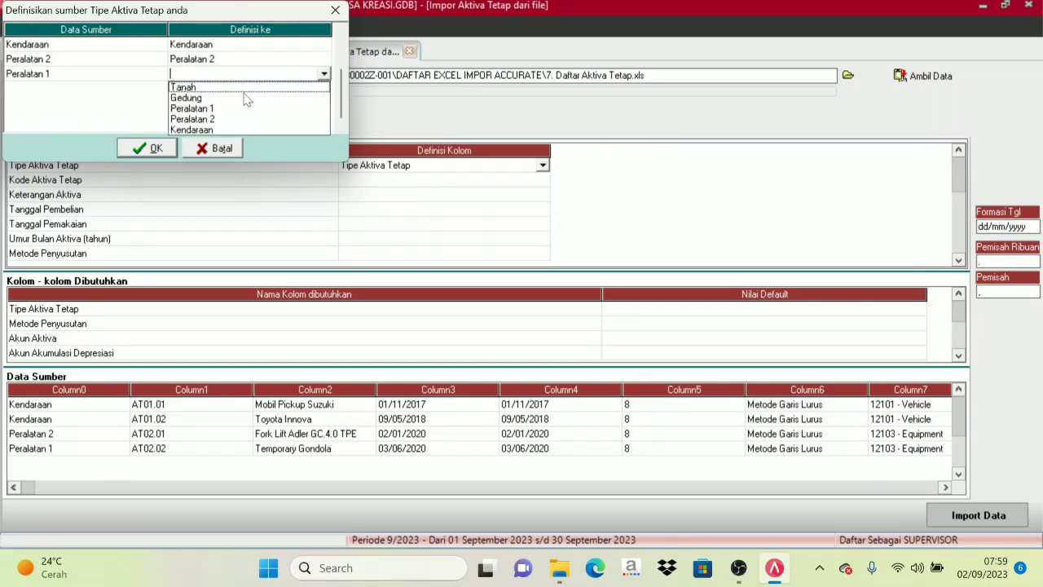
left_click(204, 109)
left_click(149, 148)
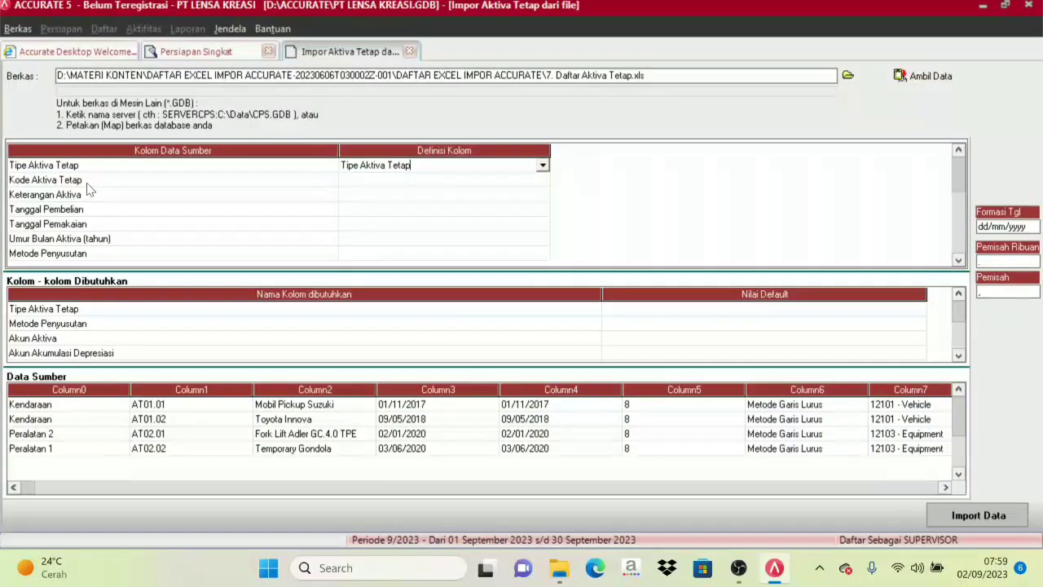
Map the source column Kode Aktiva Tetap to Kode Aktiva and Keterangan Aktiva to Keterangan Aktiva.
left_click(534, 181)
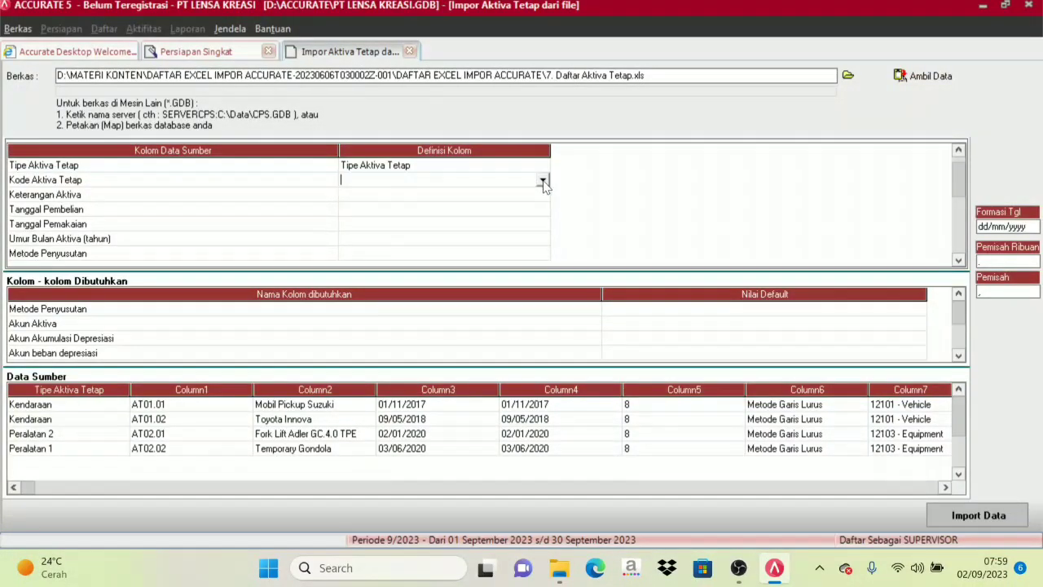
left_click(543, 182)
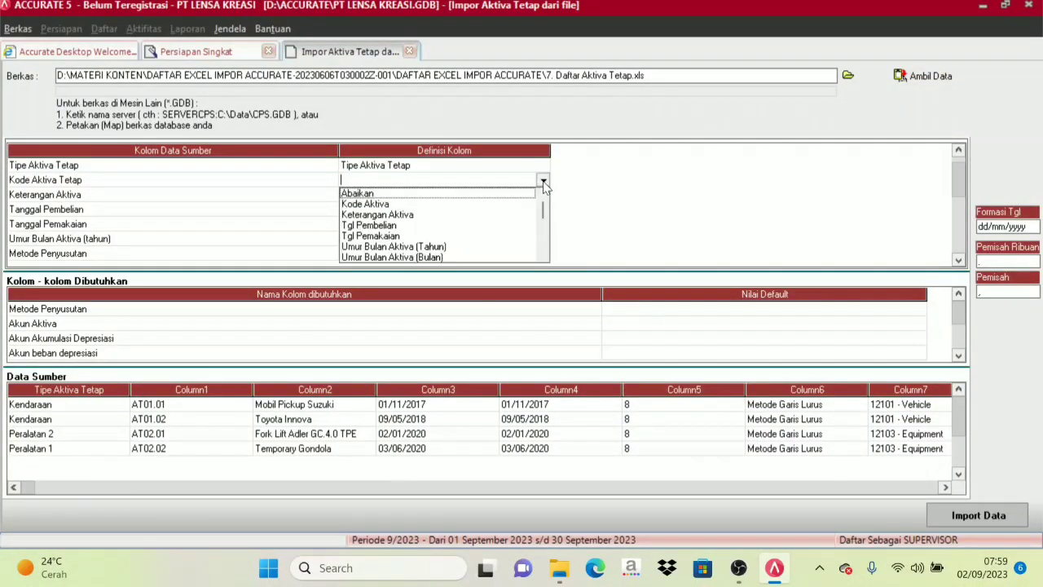
left_click(379, 205)
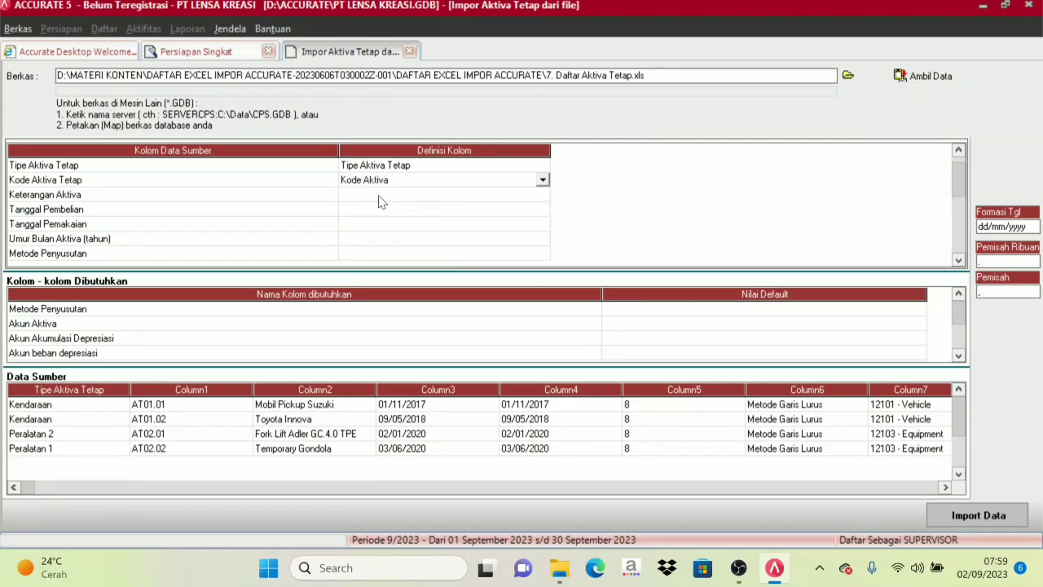
left_click(379, 202)
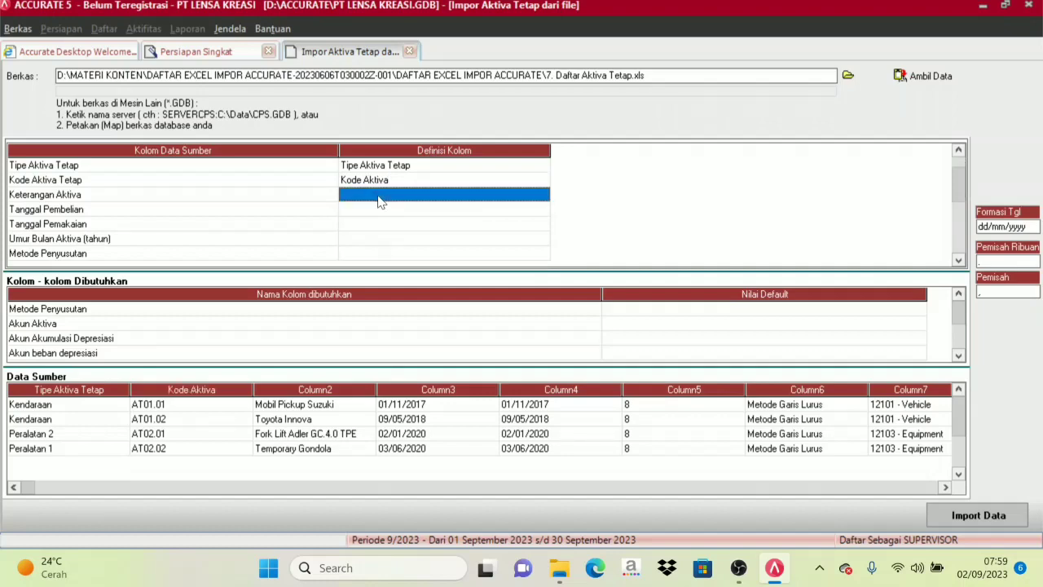
left_click(542, 194)
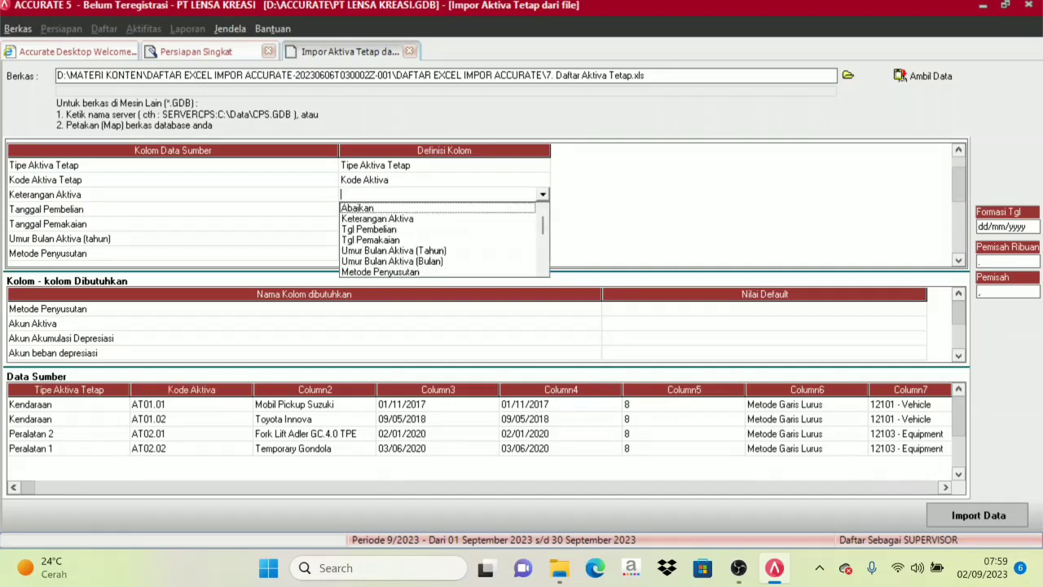
left_click(396, 220)
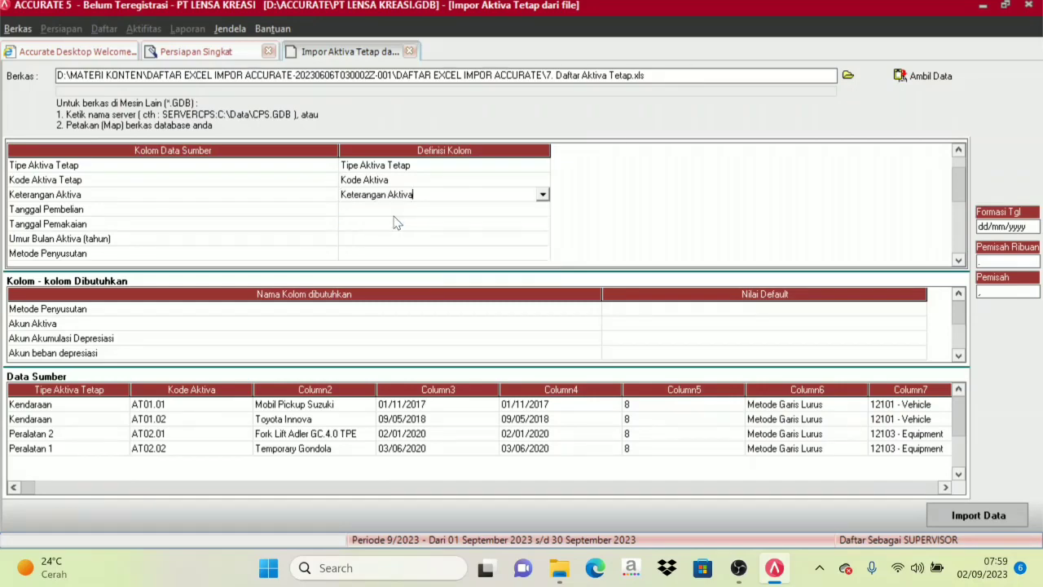
Map the source column Tanggal Pembelian to Tgl Pembelian and Tanggal Pemakaian to Tgl Pemakaian.
left_click(352, 212)
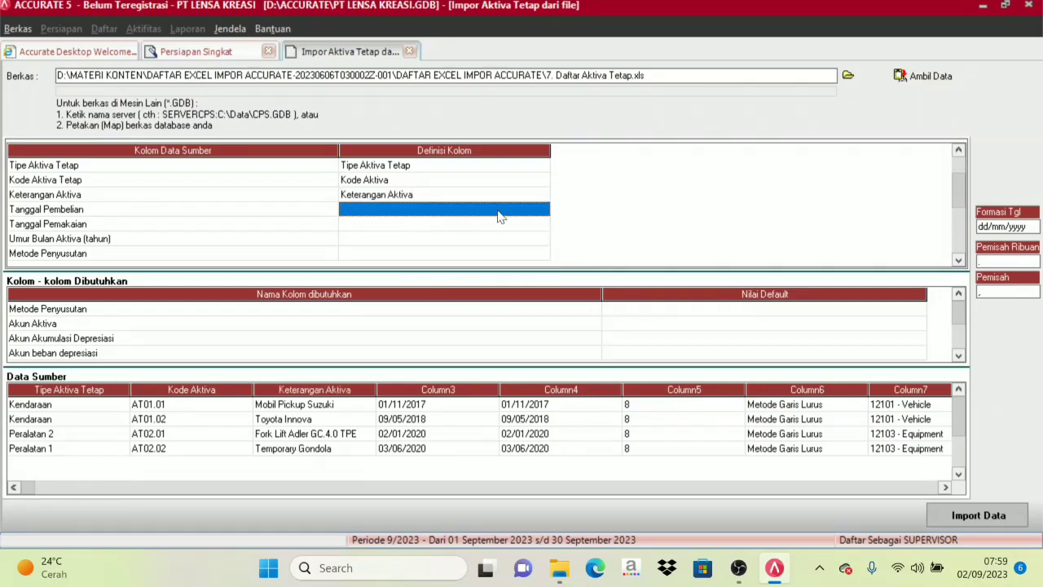
left_click(543, 210)
left_click(543, 209)
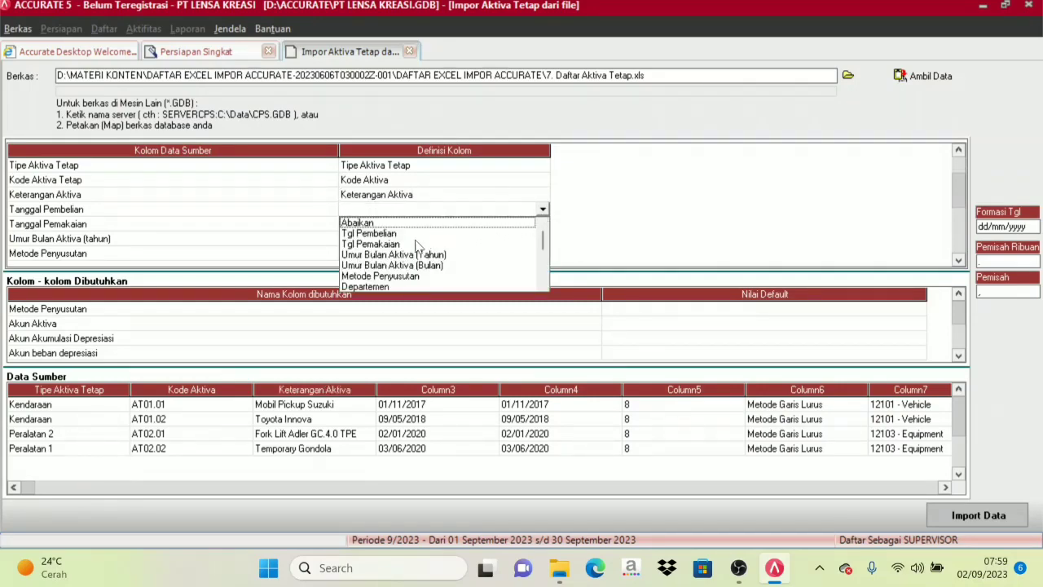
left_click(380, 236)
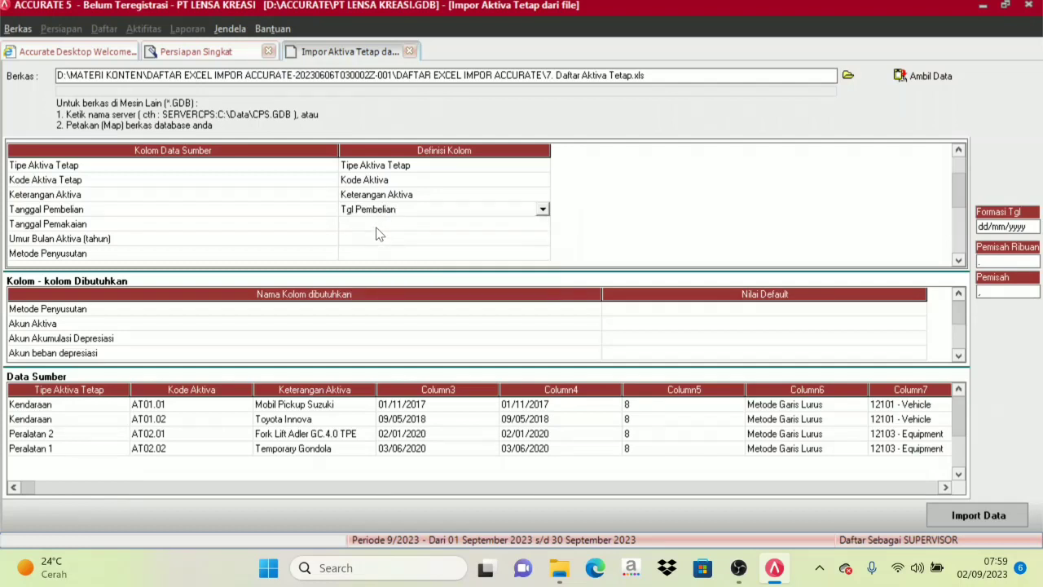
left_click(378, 225)
left_click(542, 224)
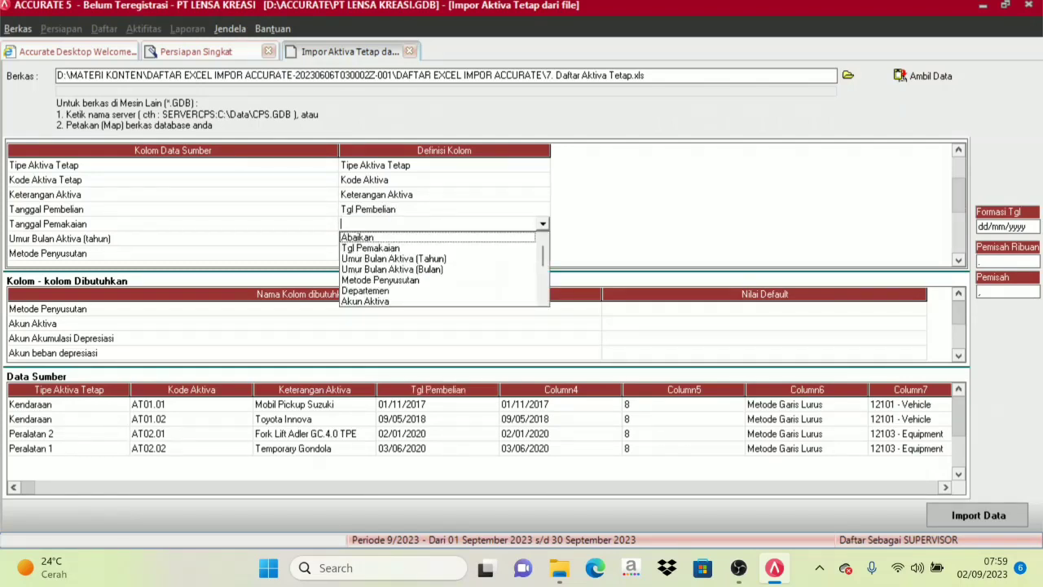
left_click(379, 249)
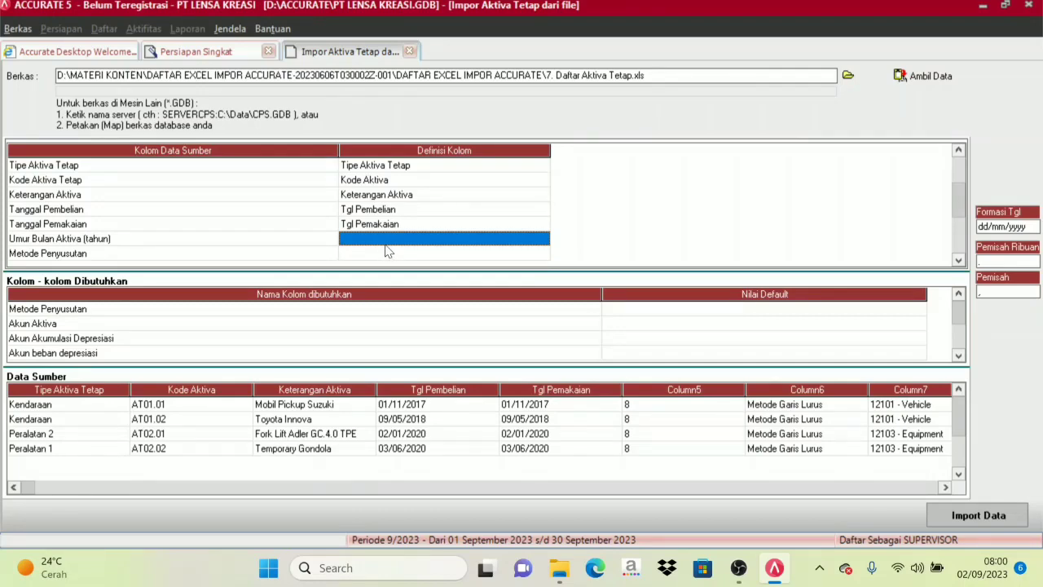
Map the source column Umur Bulan Aktiva (tahun) to Umur Bulan Aktiva (Tahun).
left_click(386, 241)
left_click(540, 239)
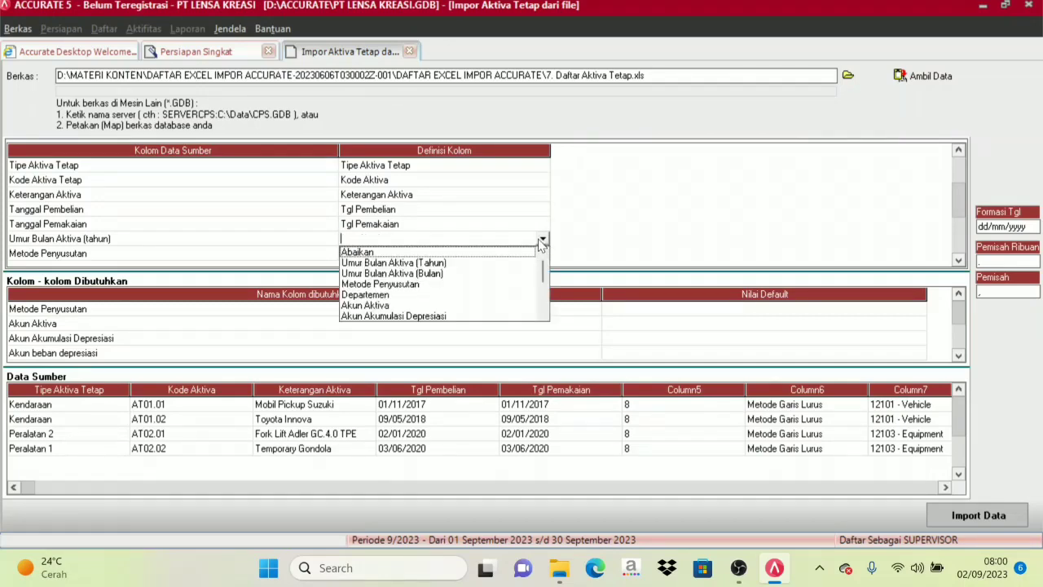
left_click(405, 263)
Map the source column Metode Penyusutan to Metode Penyusutan and define its value Metode Garis Lurus as Metode Garis Lurus.
left_click(388, 254)
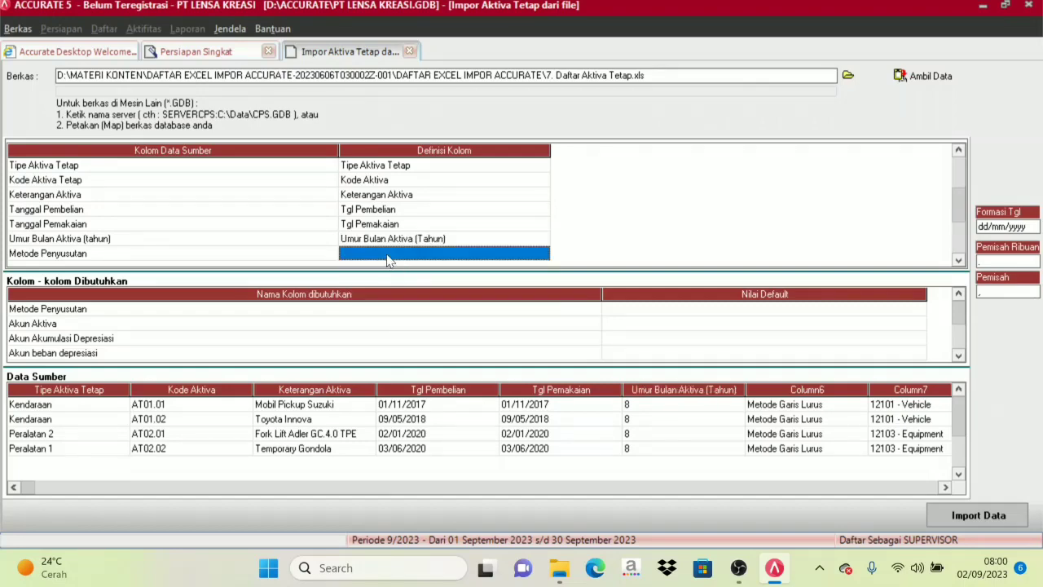
left_click(456, 259)
left_click(543, 253)
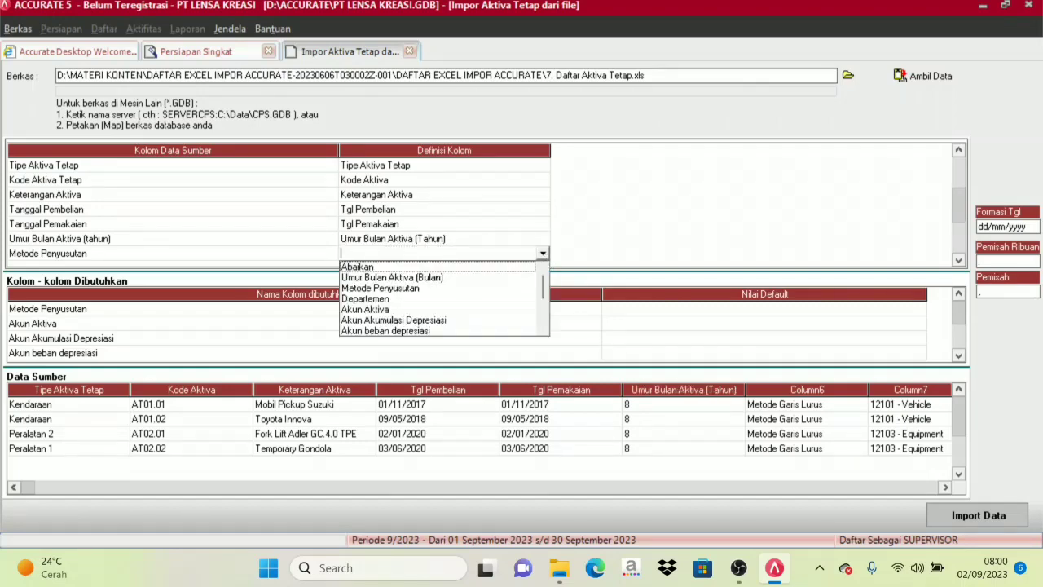
left_click(399, 288)
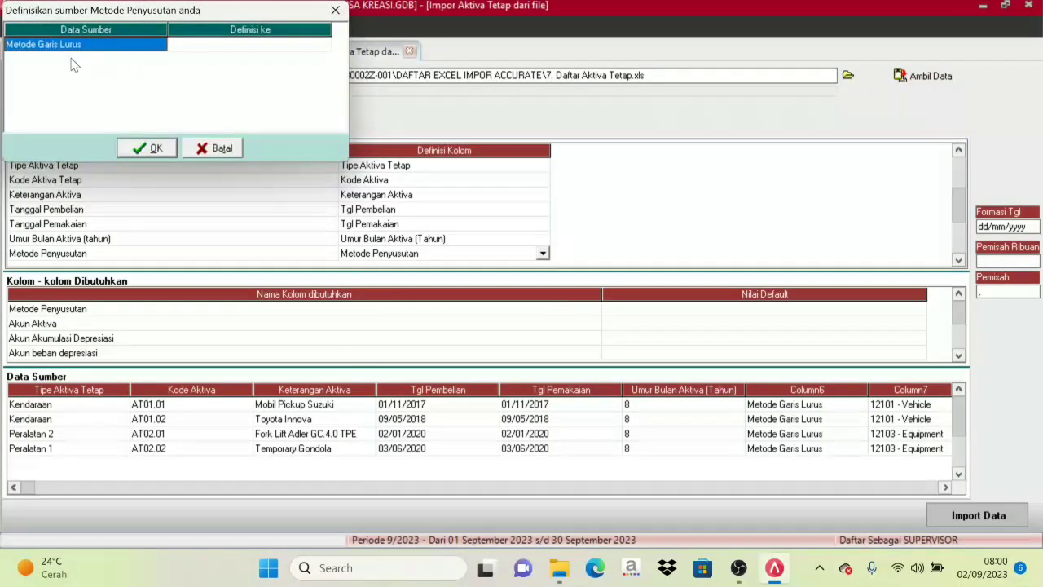
left_click(250, 46)
left_click(324, 46)
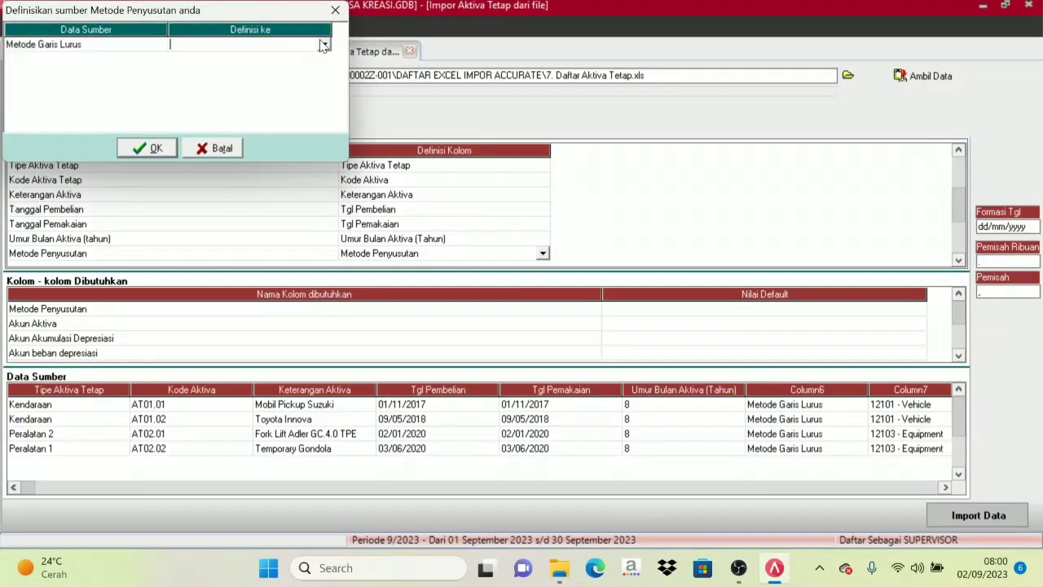
left_click(323, 45)
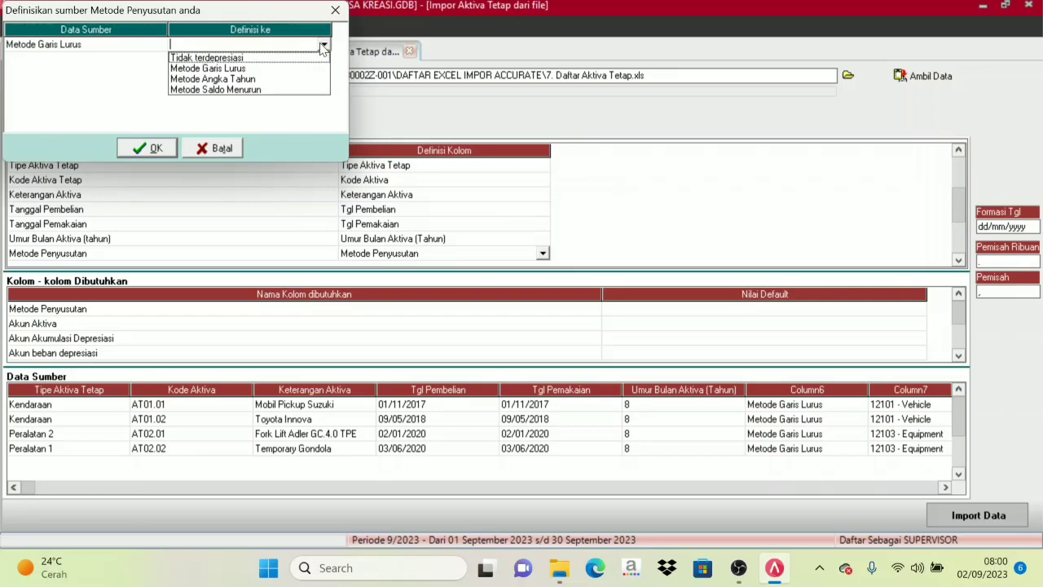
left_click(238, 70)
left_click(147, 148)
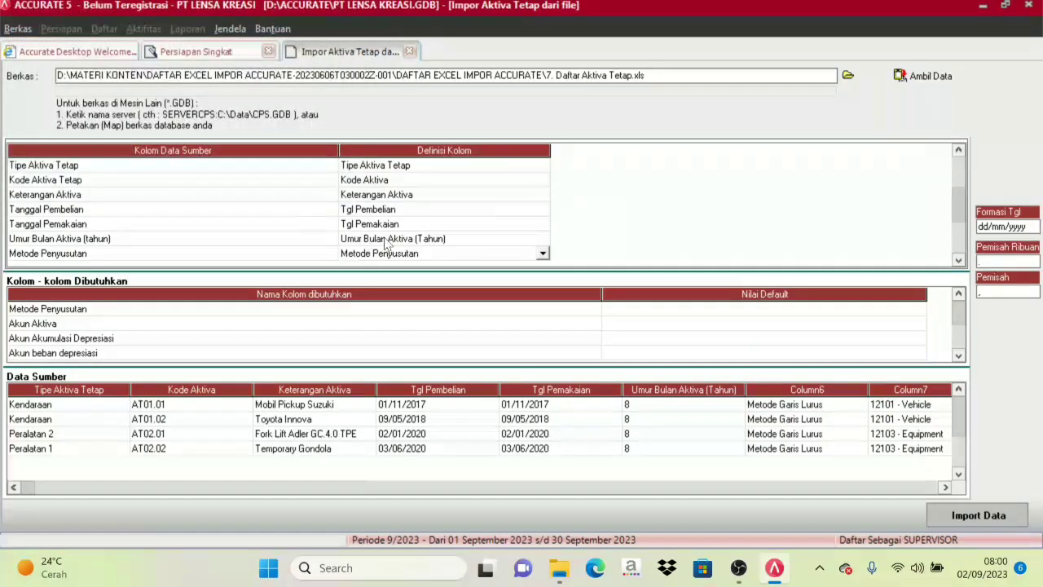
Map the source column Akun Aktiva to the column definition Akun Aktiva.
left_click(958, 261)
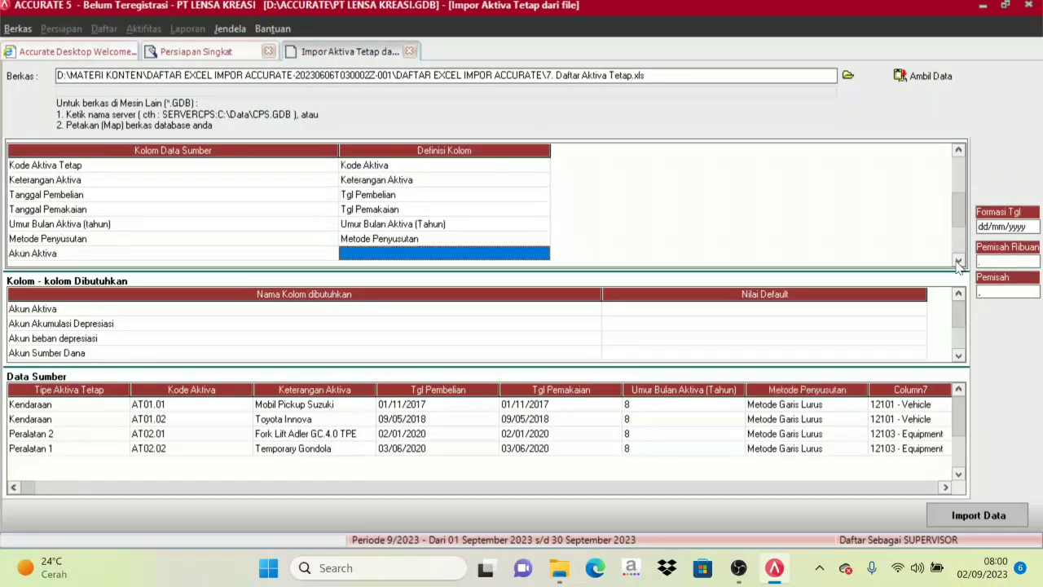
left_click(959, 261)
left_click(958, 261)
left_click(958, 261)
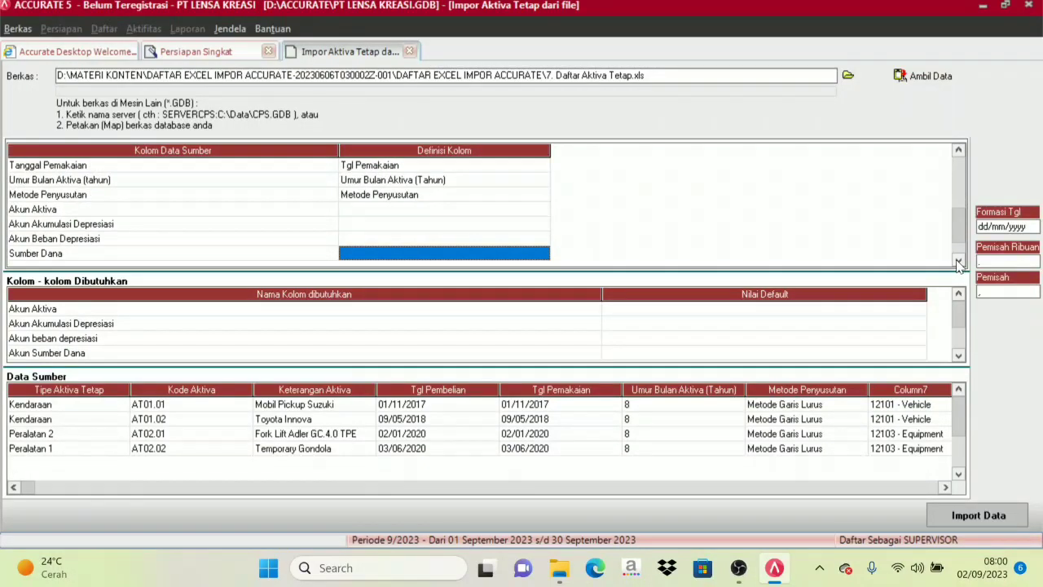
left_click(959, 261)
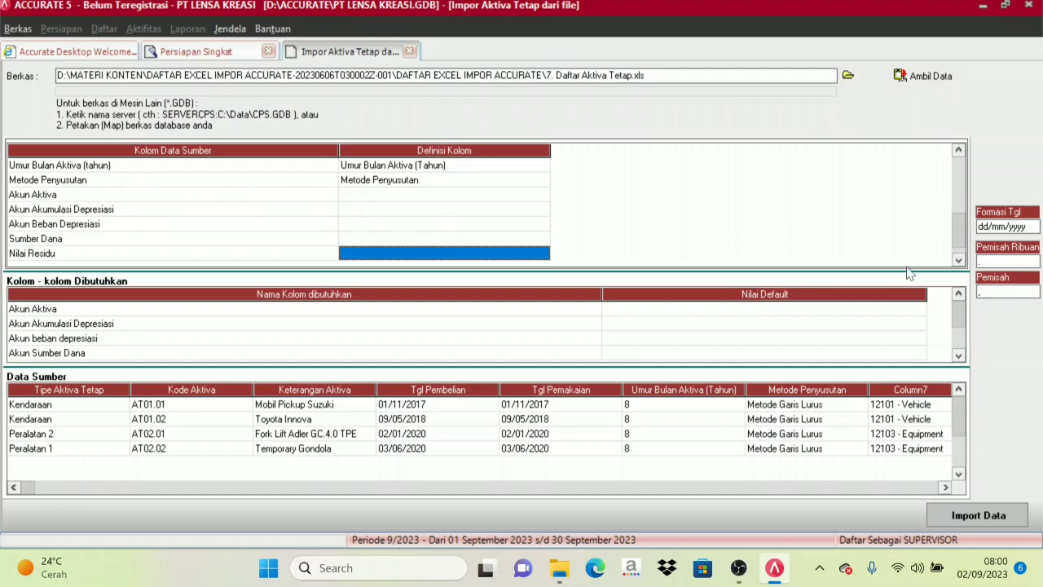
left_click(959, 261)
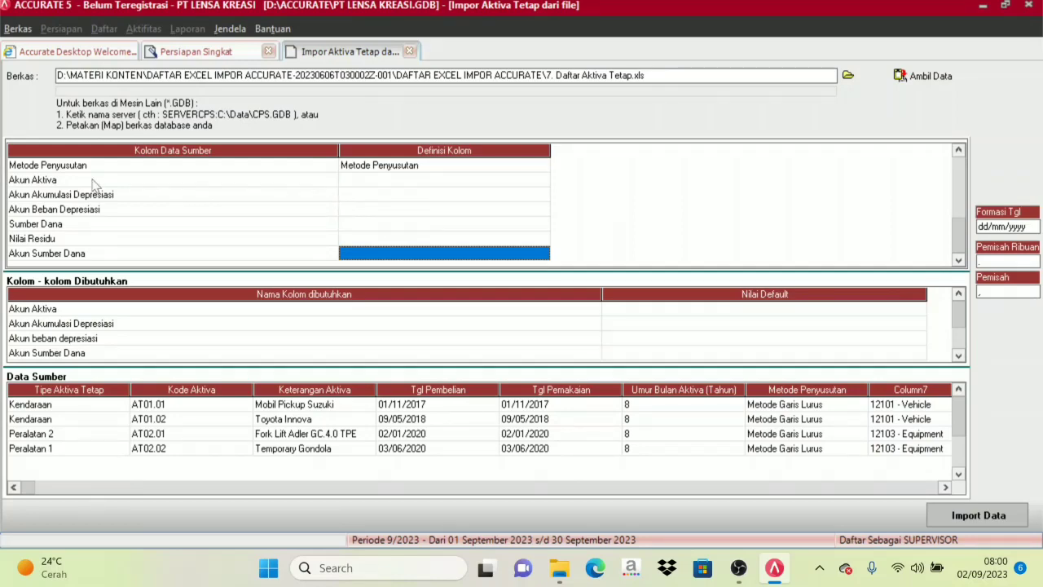
left_click(373, 180)
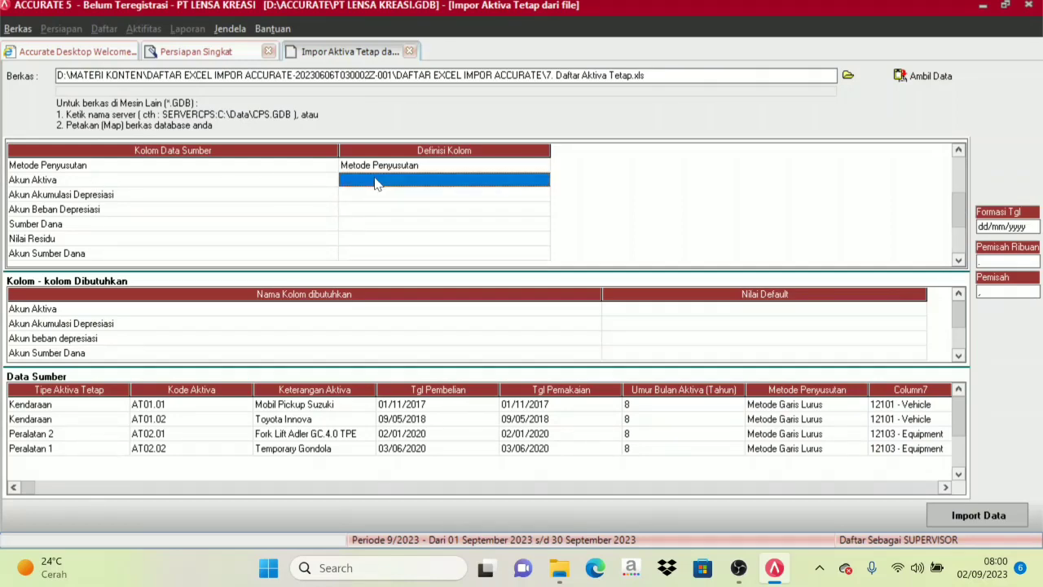
left_click(538, 186)
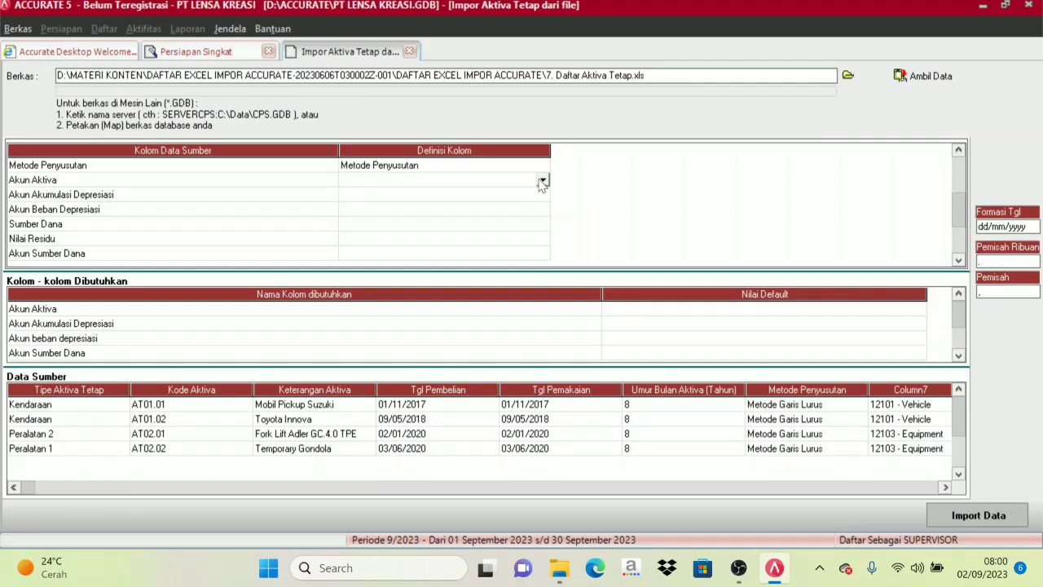
left_click(543, 181)
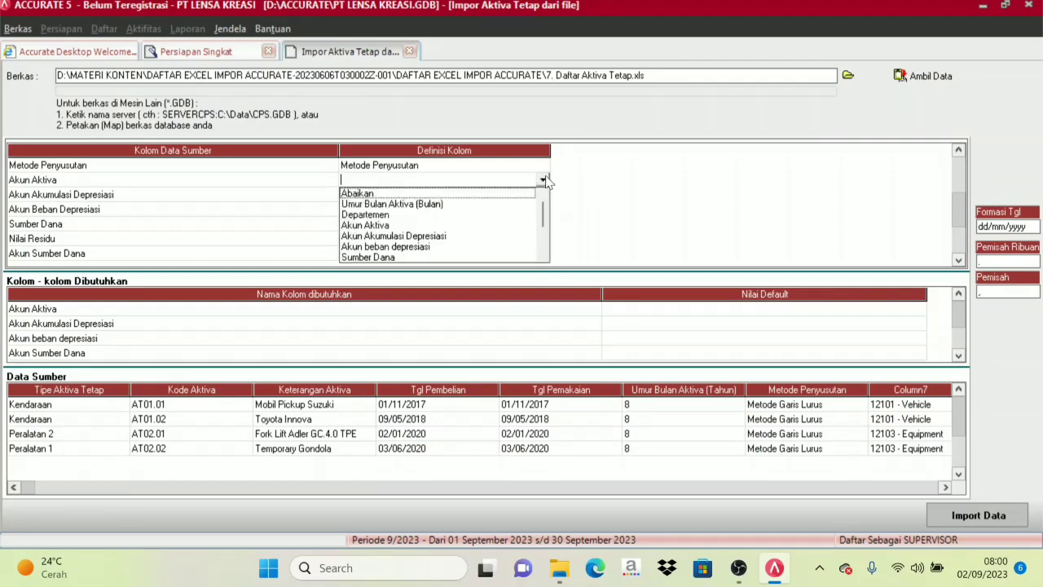
left_click(375, 225)
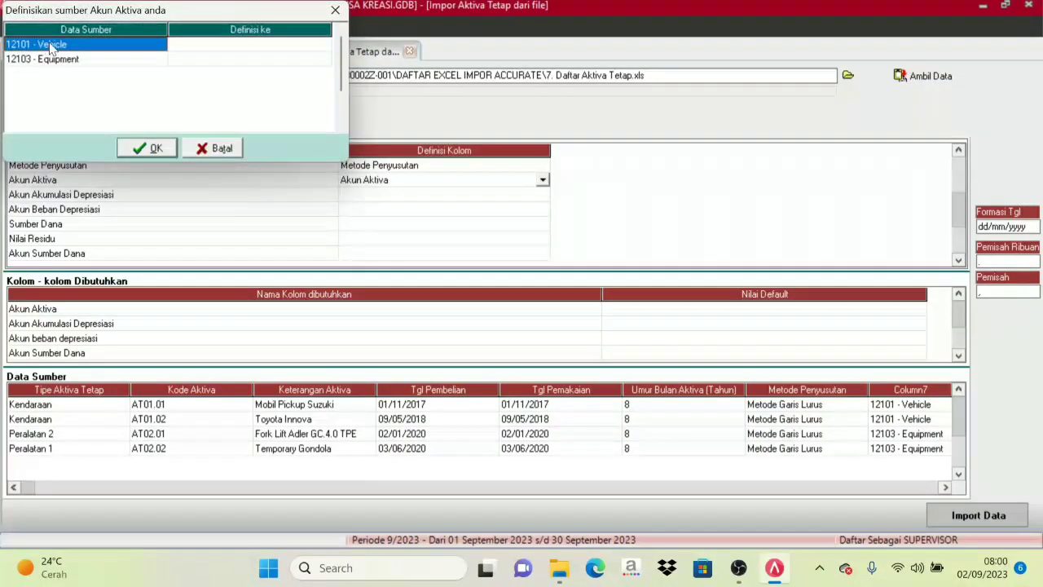
Define the Akun Aktiva source values 12101 - Vehicle as 12101, Vehicle and 12103 - Equipment as 12103, Equipment.
left_click(206, 49)
left_click(236, 53)
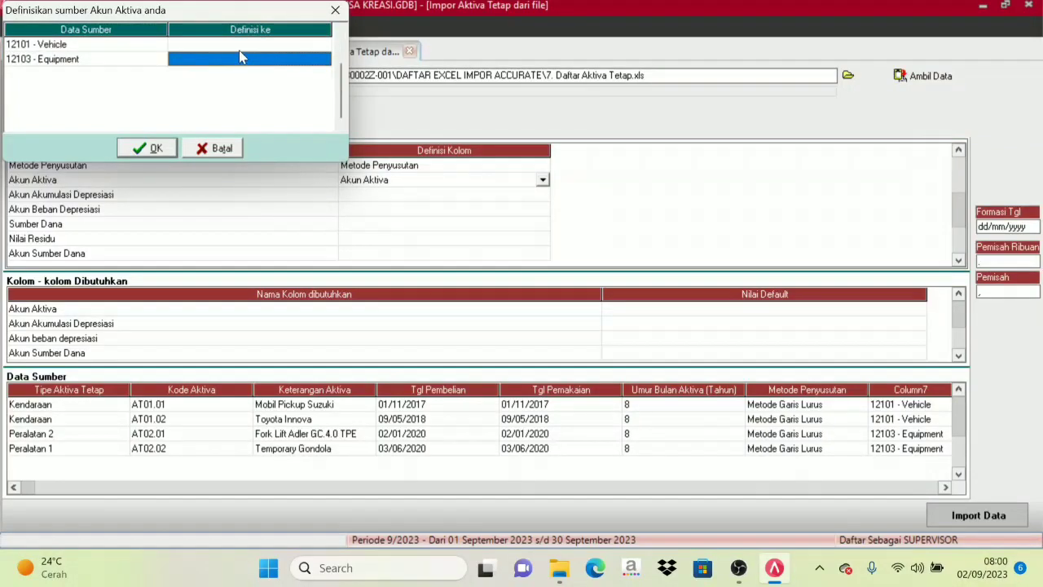
left_click(306, 50)
left_click(320, 47)
left_click(324, 45)
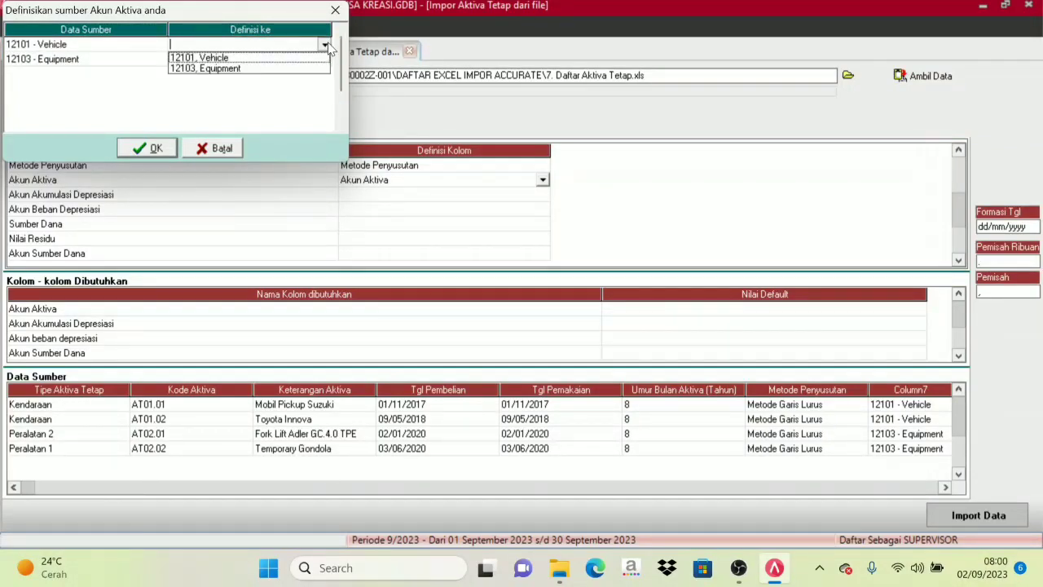
left_click(226, 59)
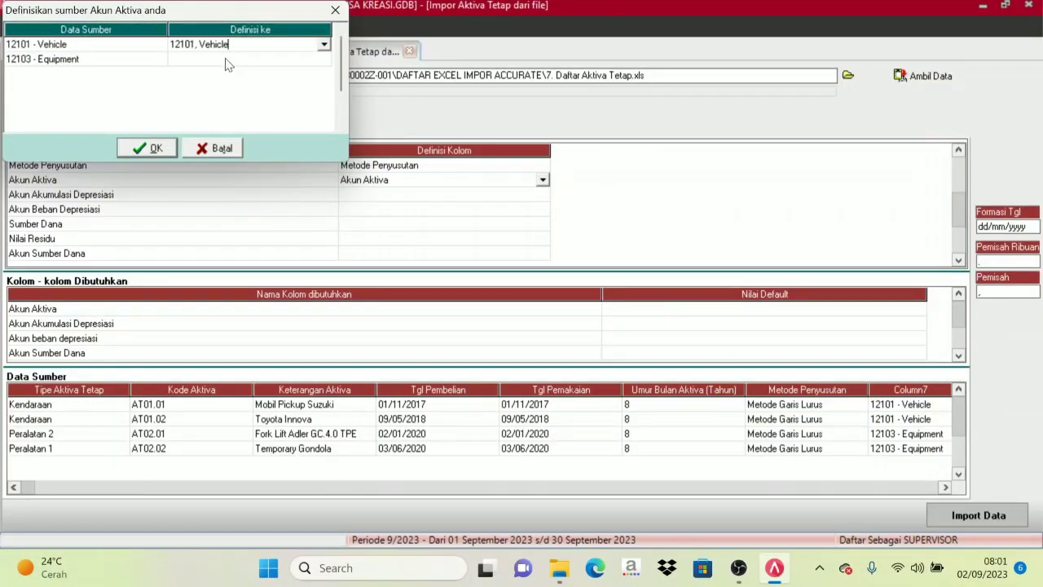
left_click(228, 62)
left_click(228, 62)
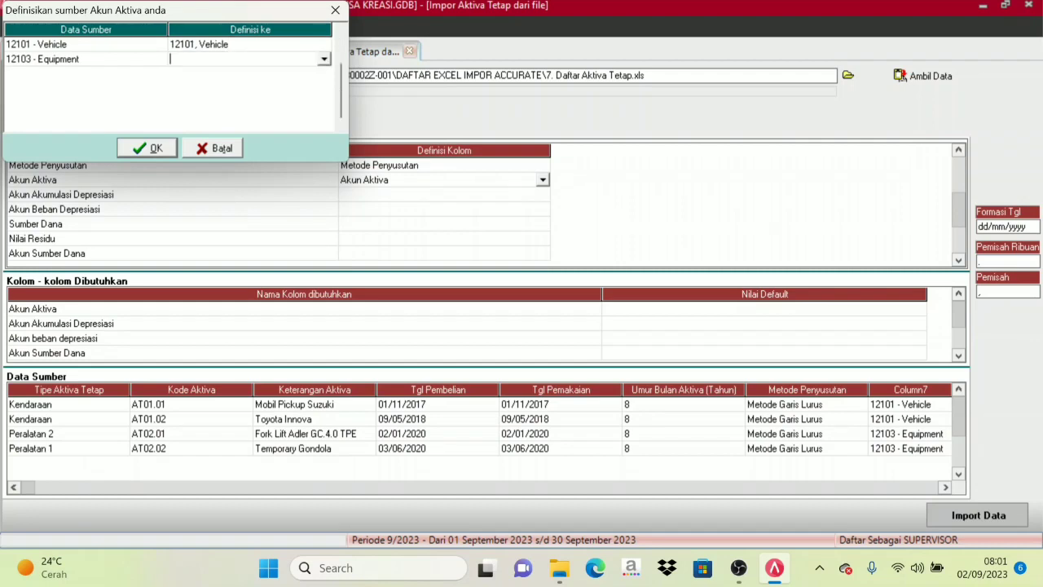
left_click(324, 61)
left_click(230, 85)
left_click(155, 148)
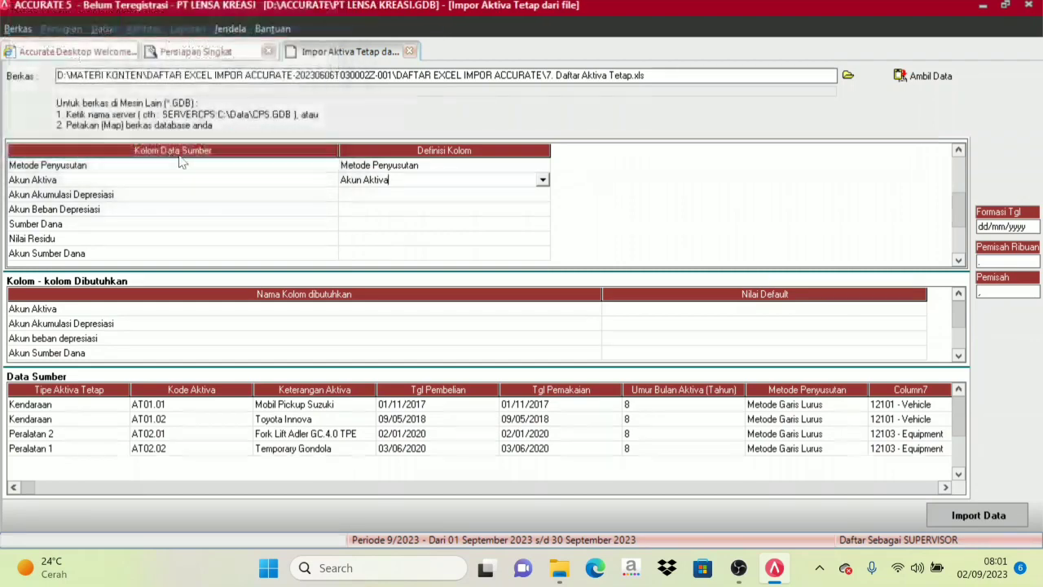
Map the source column Akun Akumulasi Depresiasi to the column definition Akun Akumulasi Depresiasi.
left_click(363, 198)
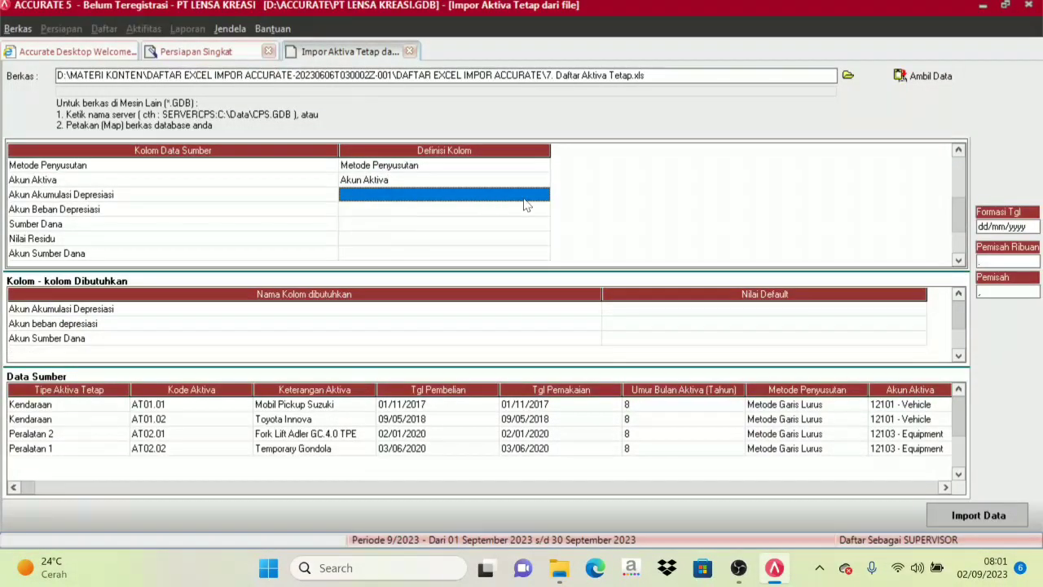
left_click(524, 199)
left_click(543, 196)
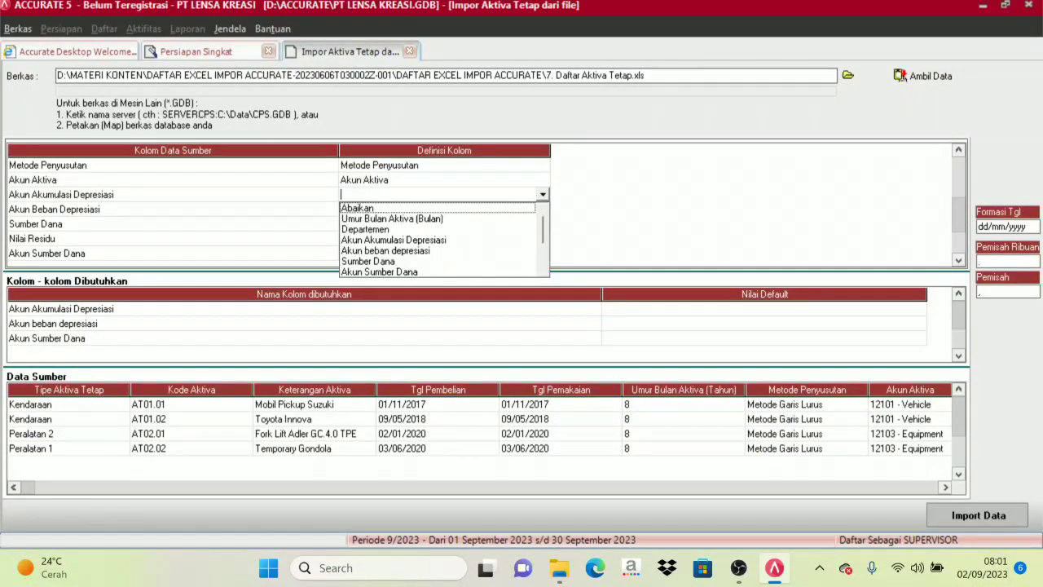
left_click(394, 241)
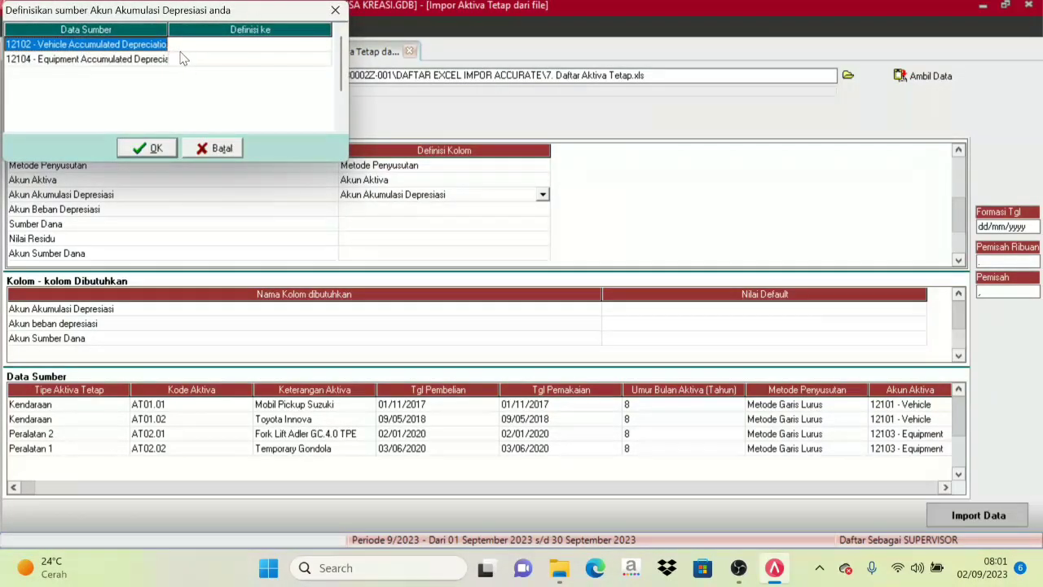
Define source account 12102 as 12102, Vehicle Accumulated Depreciation and source account 12104 as 12104, Equipment Accumulated Depreciation.
left_click(223, 48)
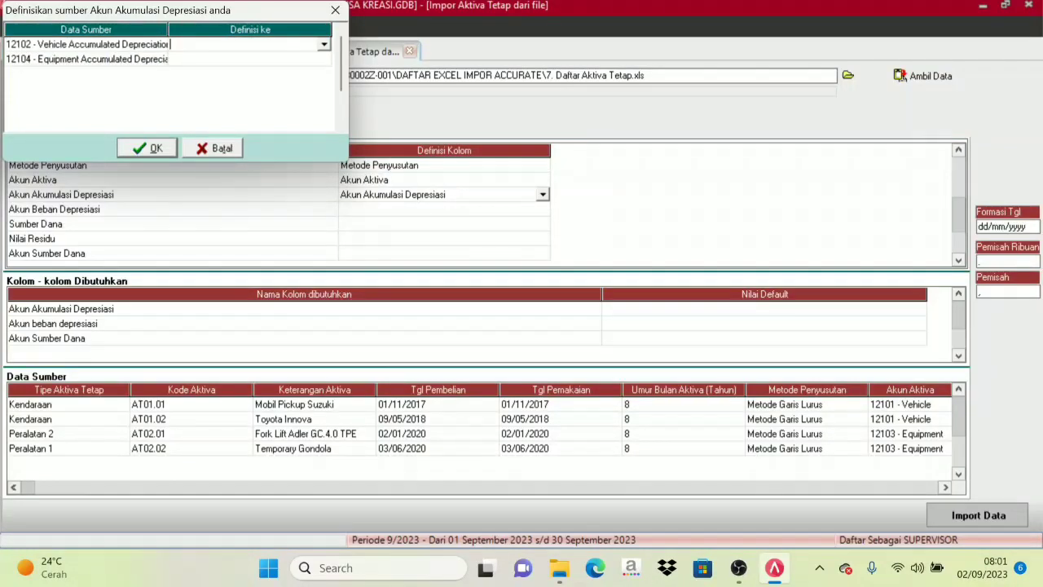
left_click(324, 46)
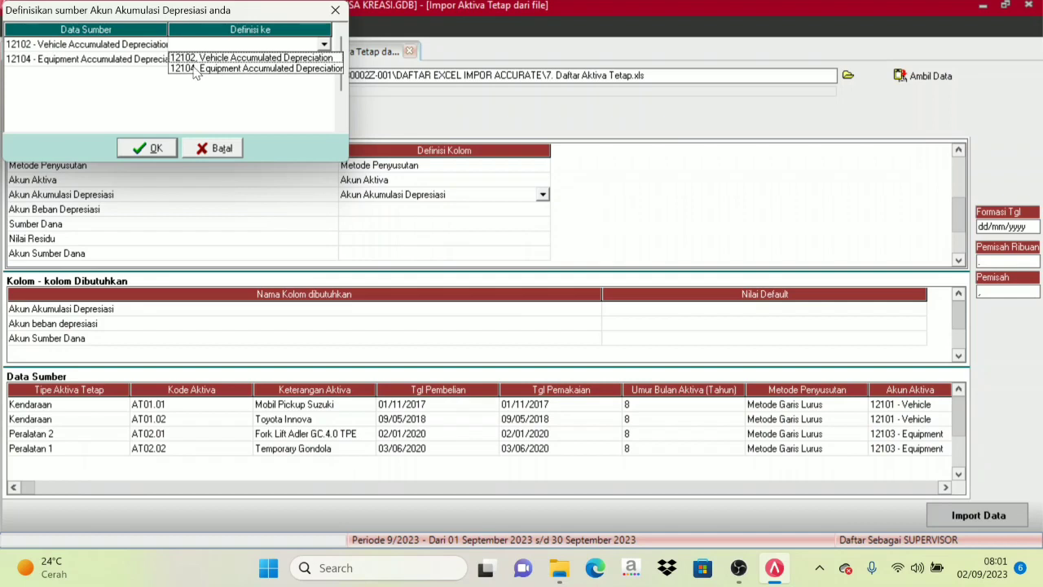
left_click(303, 58)
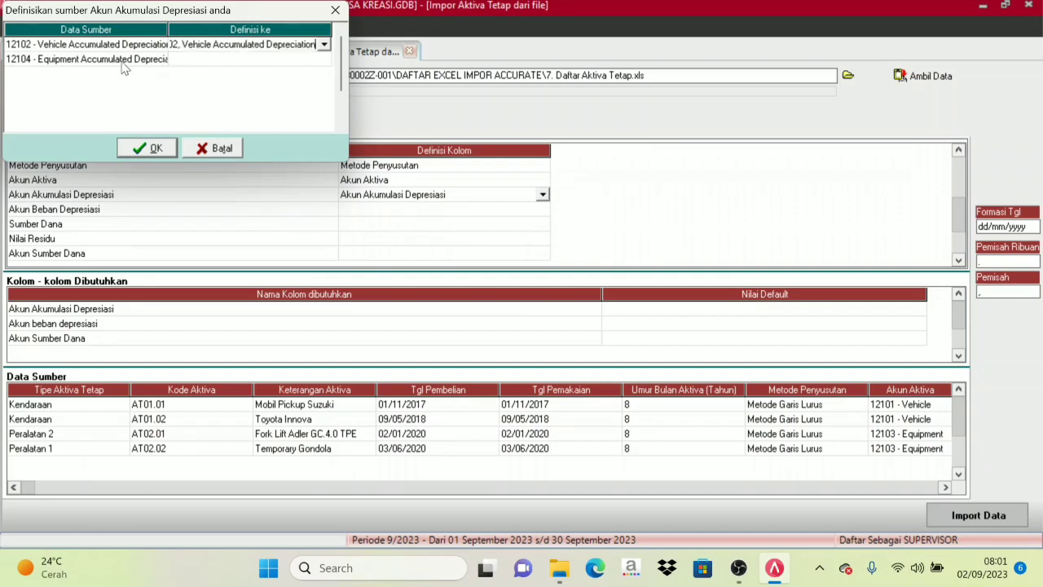
left_click(239, 63)
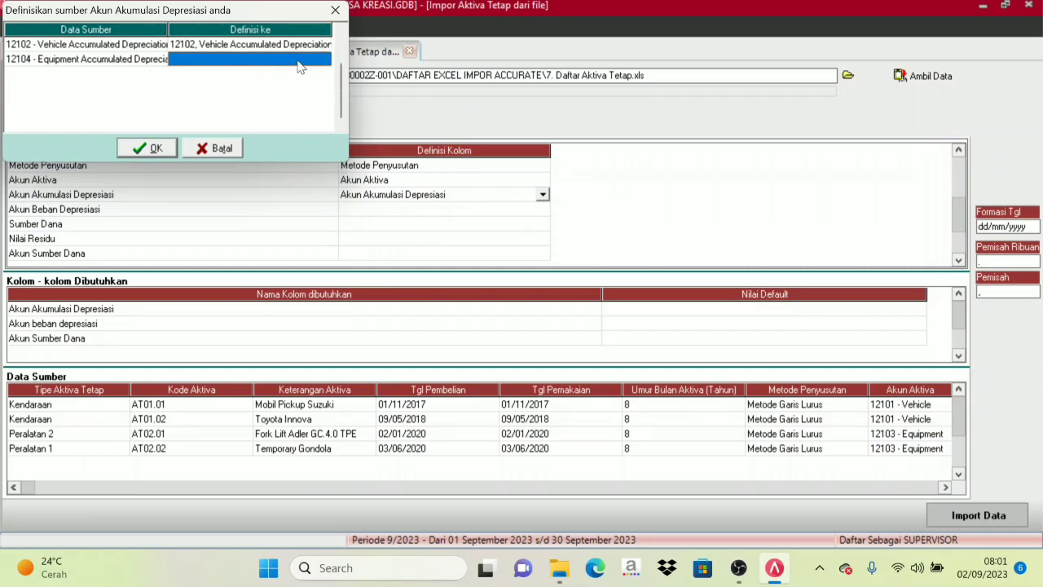
left_click(306, 62)
left_click(324, 59)
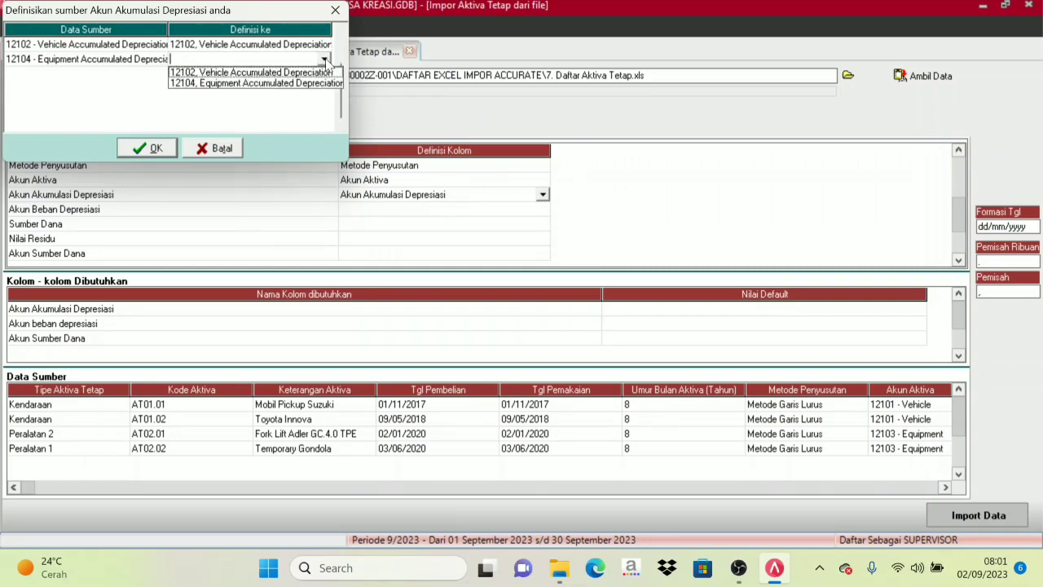
left_click(234, 84)
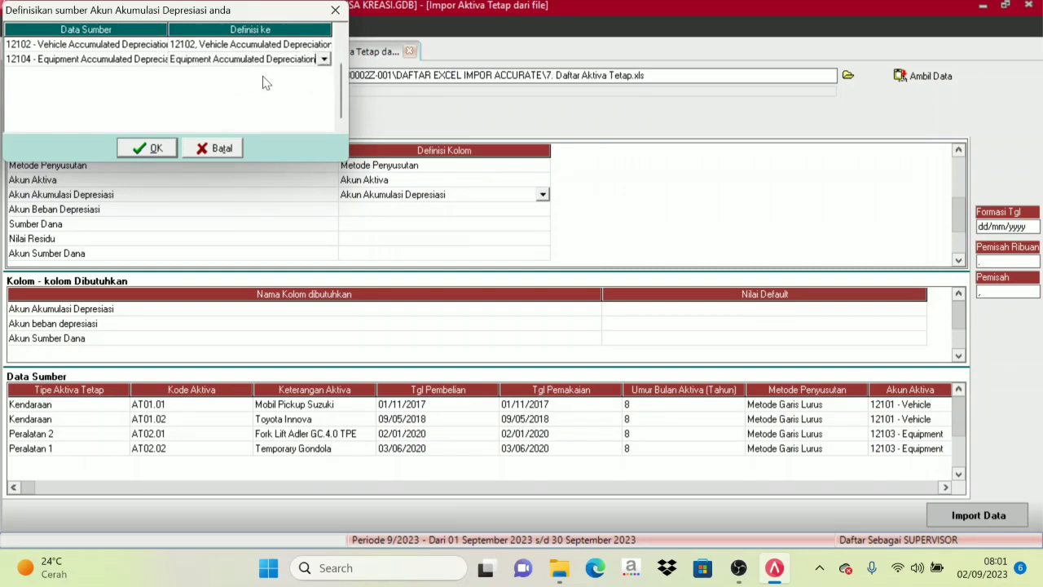
left_click(150, 147)
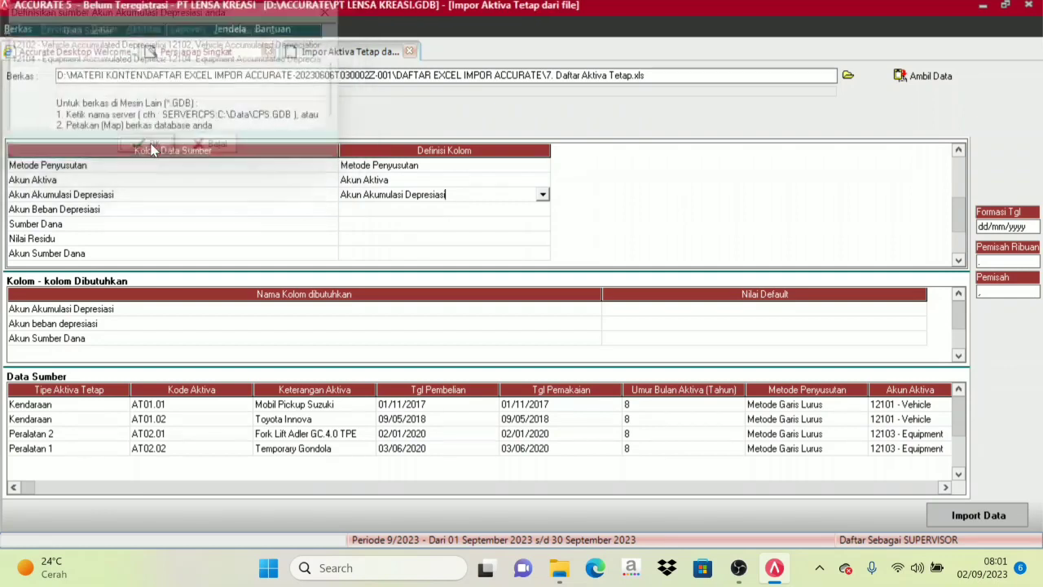
Map the source column Akun Beban Depresiasi to the column definition Akun beban depresiasi.
left_click(403, 216)
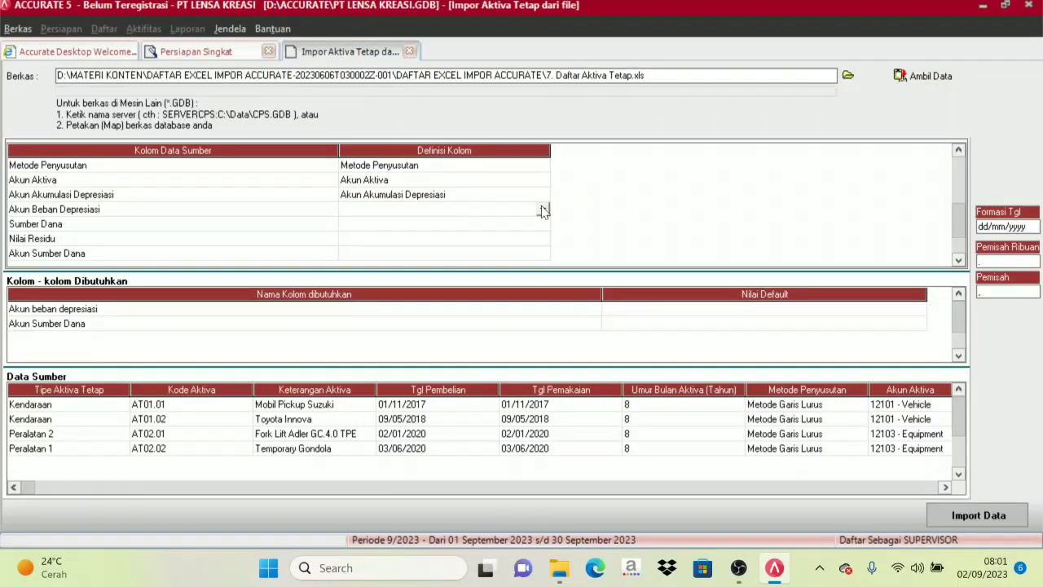
left_click(543, 210)
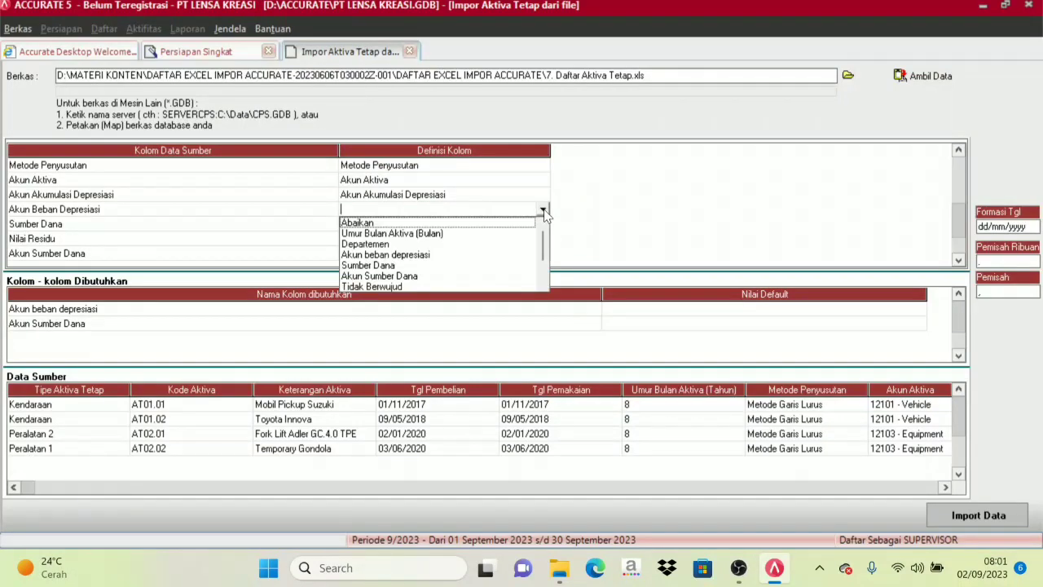
left_click(396, 255)
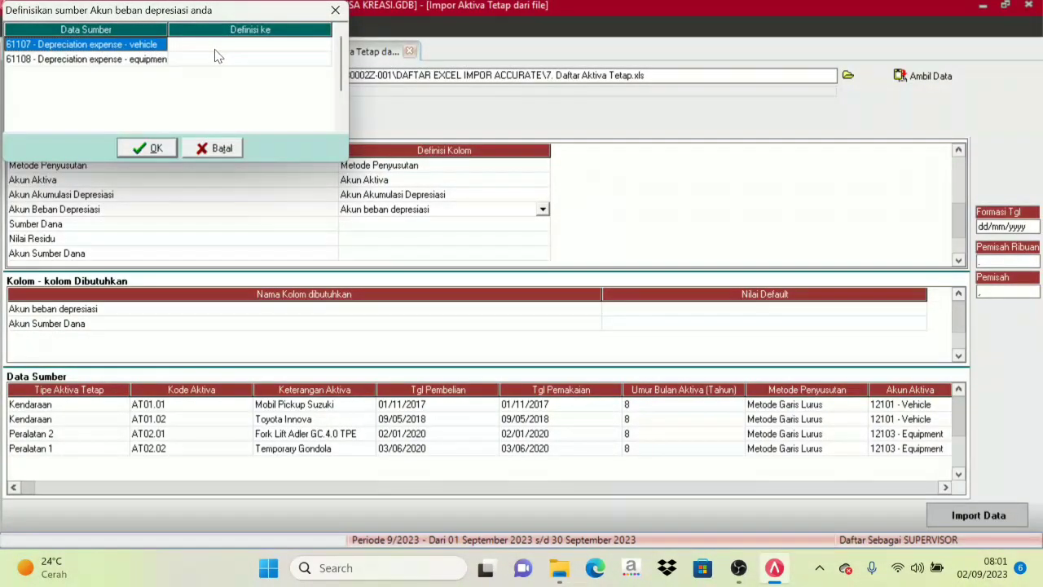
Define the source value 61107 - Depreciation expense - vehicle as the account 61107, Depreciation expense - vehicle.
left_click(218, 48)
left_click(274, 59)
left_click(314, 46)
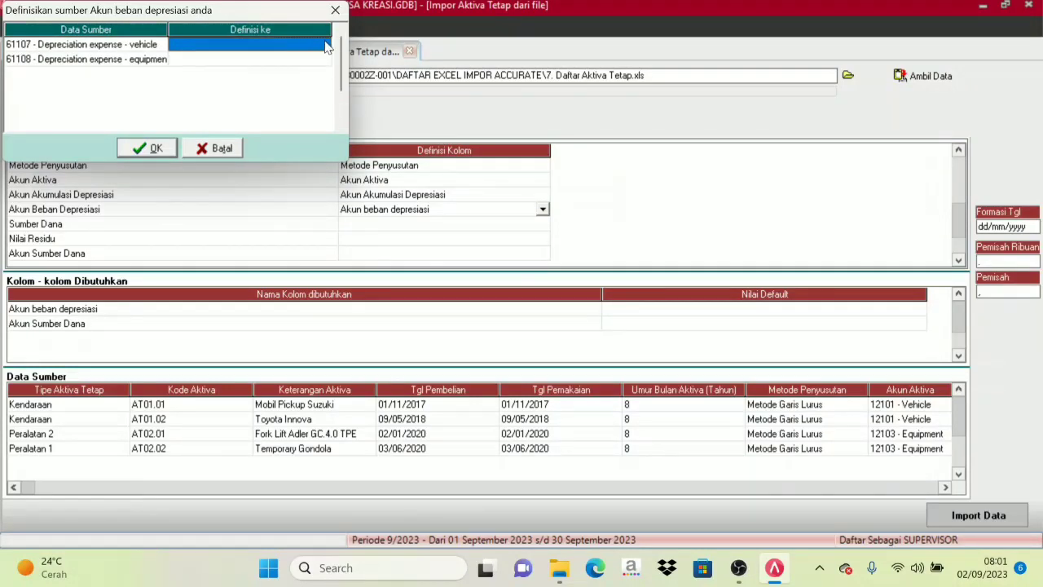
left_click(324, 46)
left_click(325, 44)
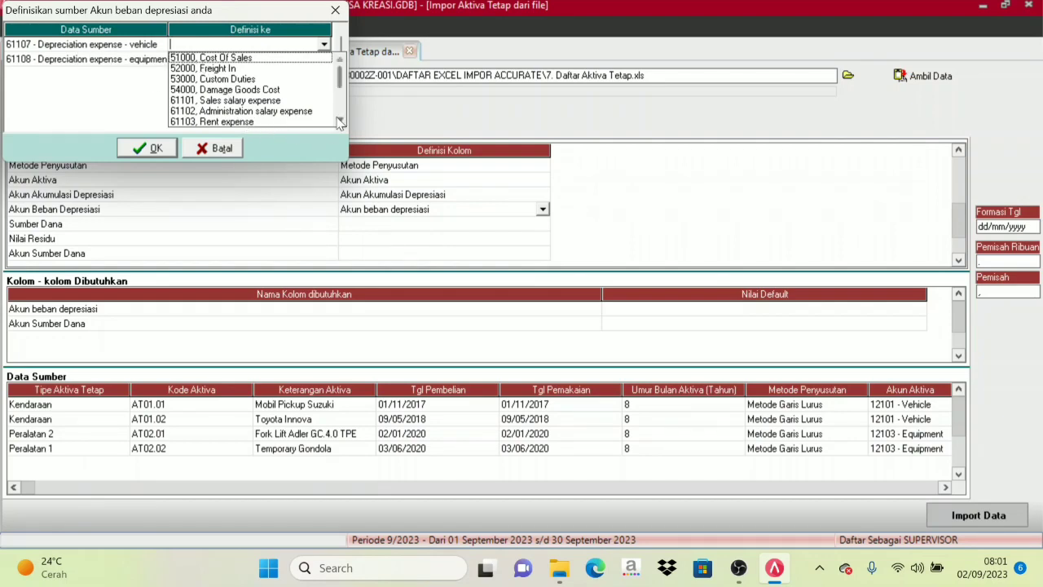
left_click(340, 122)
left_click(340, 122)
left_click(340, 121)
left_click(340, 122)
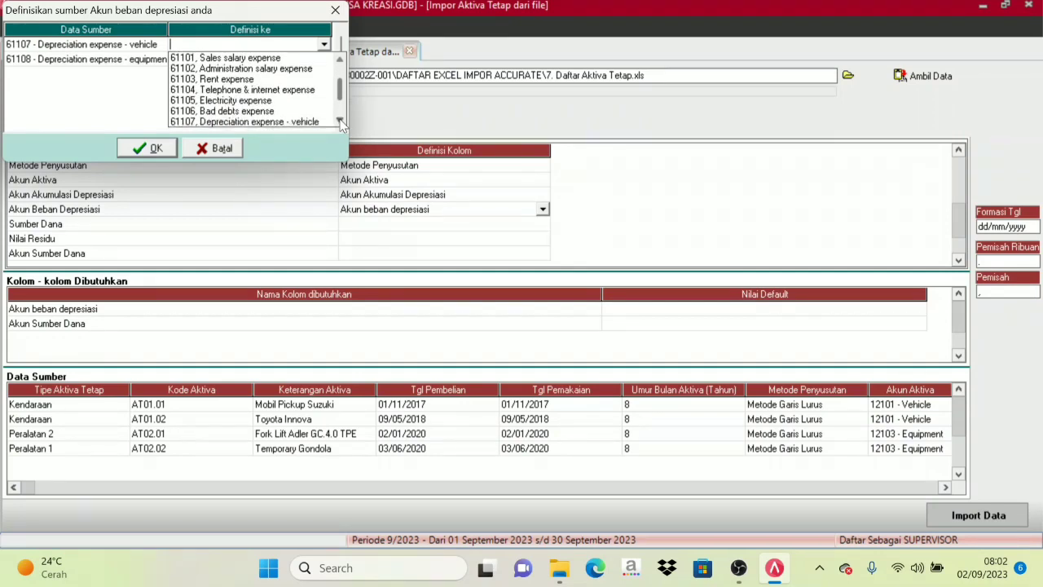
left_click(340, 122)
left_click(340, 121)
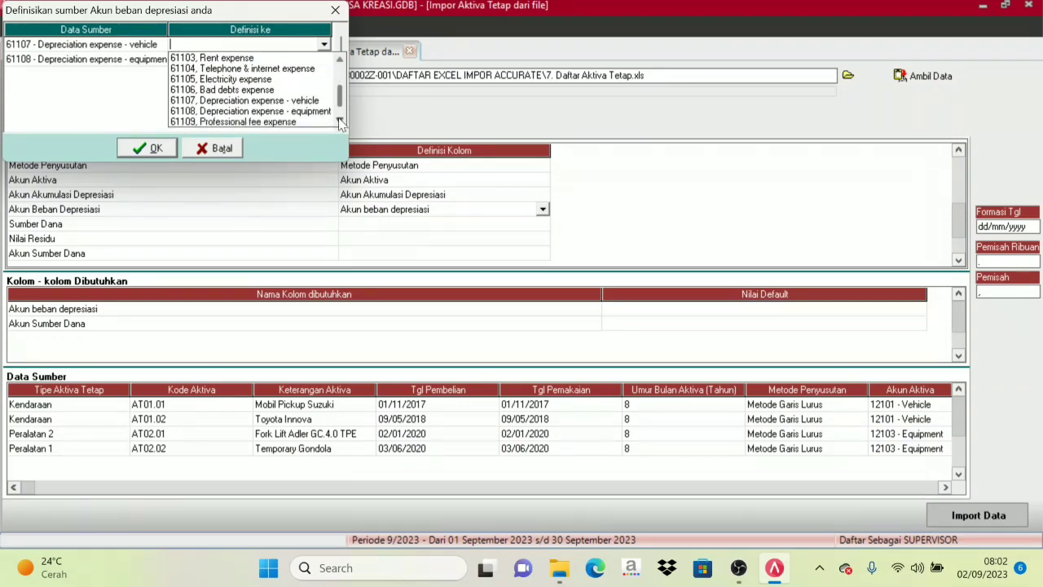
left_click(258, 100)
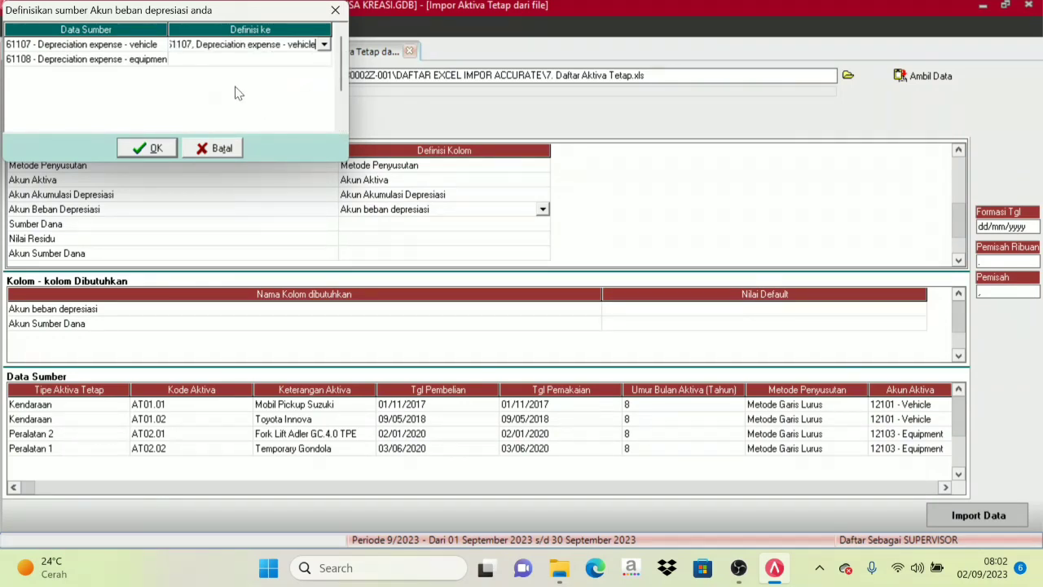
Define the source value 61108 - Depreciation expense - equipment as the account 61108, Depreciation expense - equipment and accept the definitions.
left_click(197, 63)
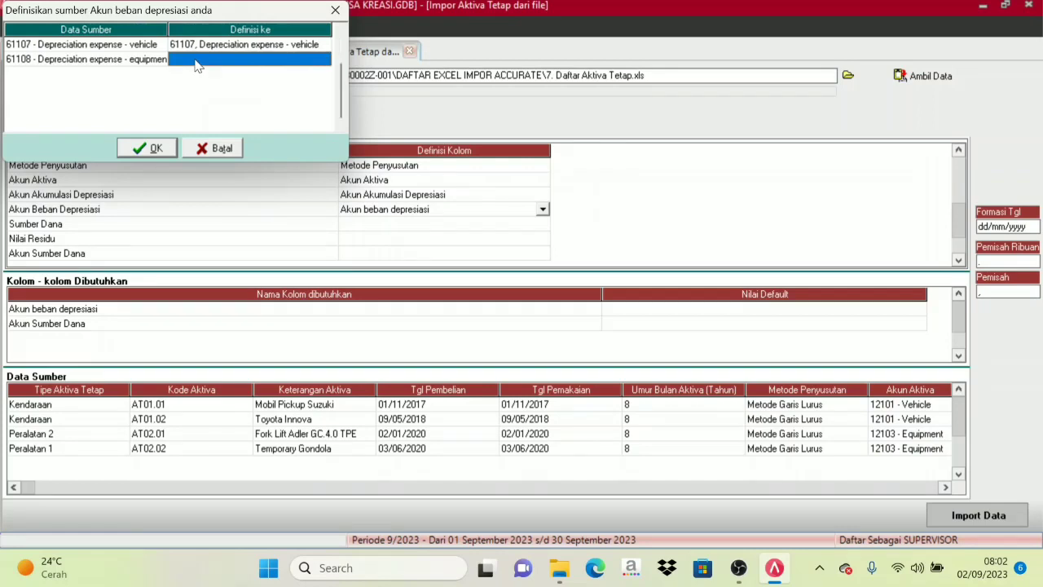
left_click(252, 63)
left_click(323, 60)
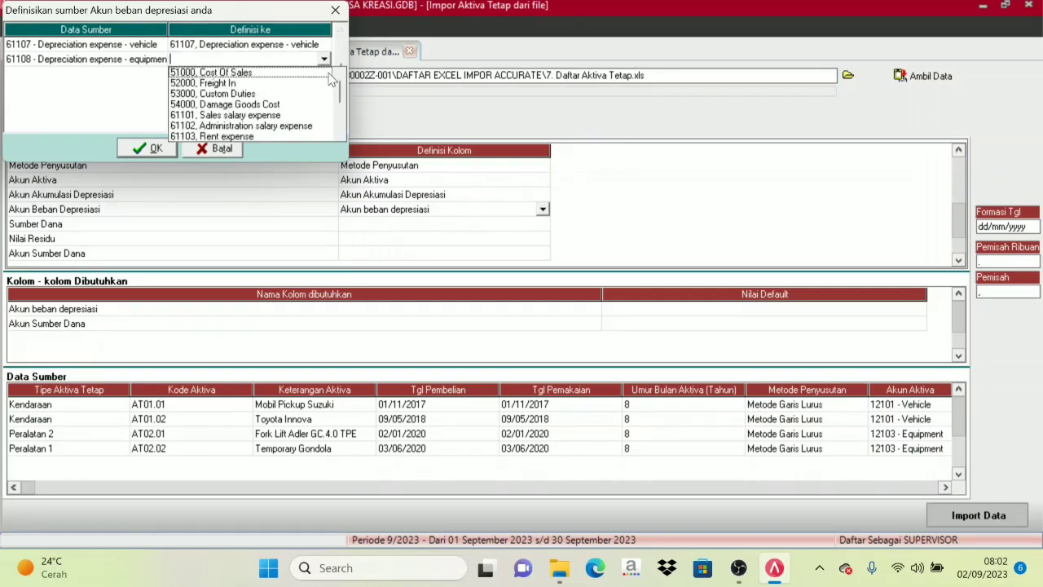
left_click_drag(340, 98, 340, 115)
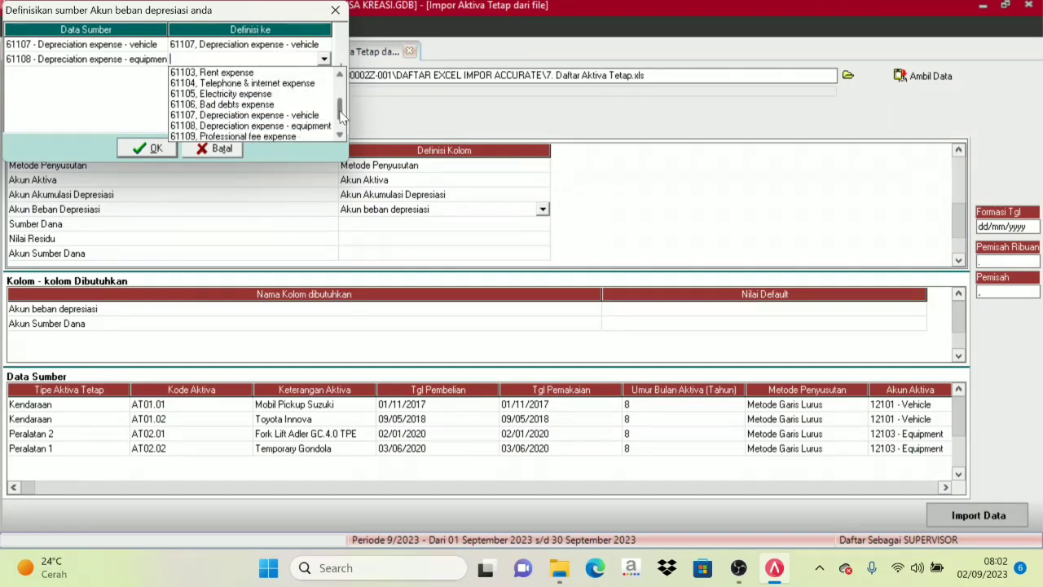
left_click(298, 126)
left_click(156, 149)
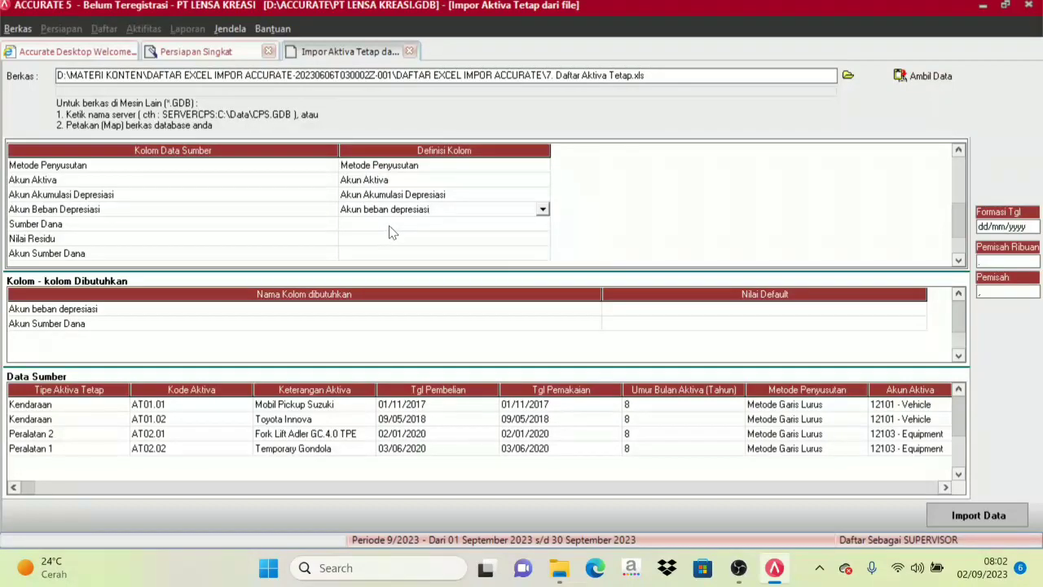
Map the source column Sumber Dana to the column definition Sumber Dana.
left_click(389, 227)
left_click(543, 224)
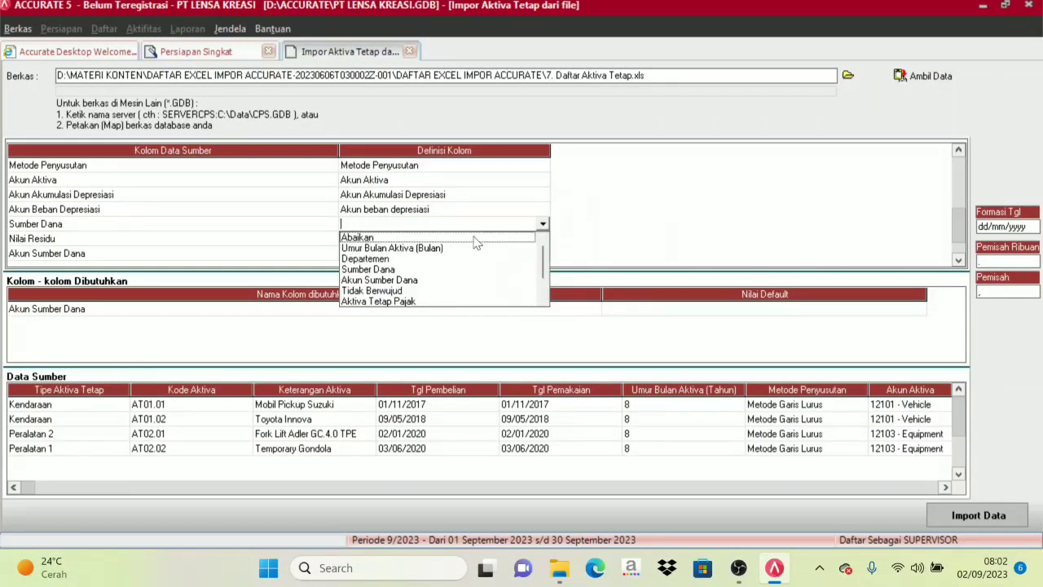
left_click(381, 270)
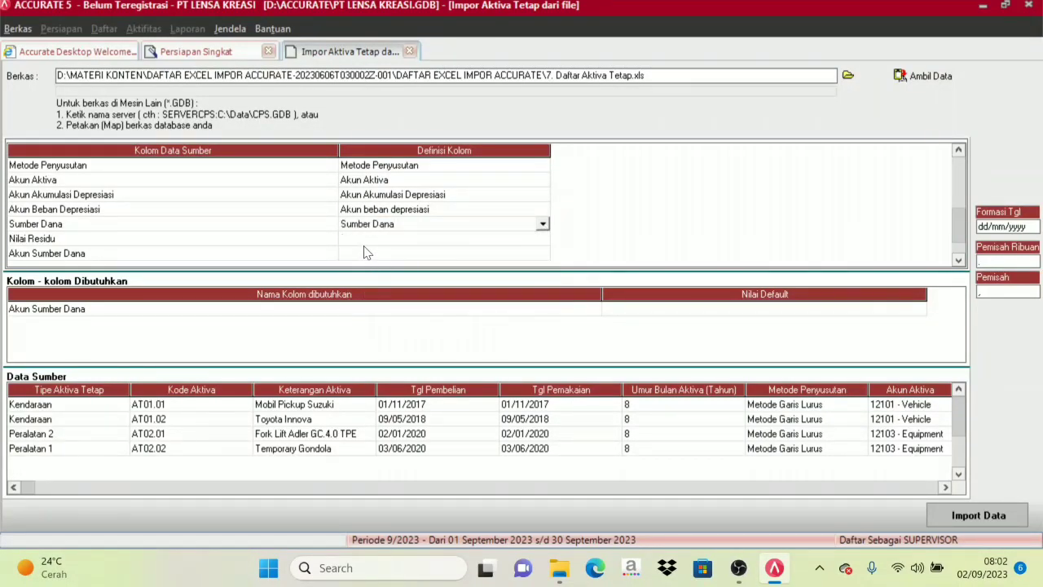
Map the source column Nilai Residu to the column definition Nilai Residu.
left_click(367, 247)
left_click(435, 247)
left_click(542, 241)
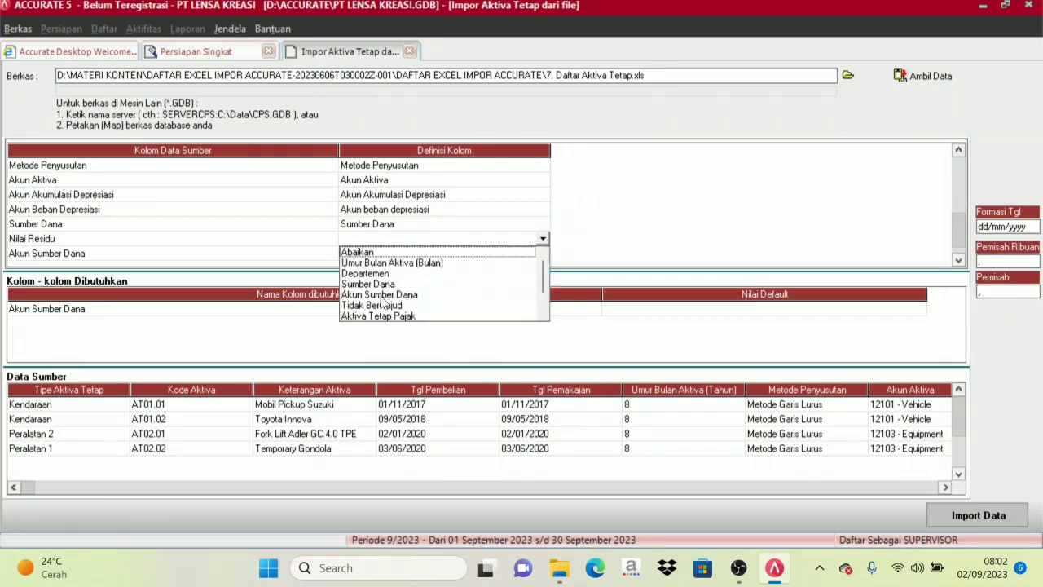
left_click(543, 316)
left_click(543, 316)
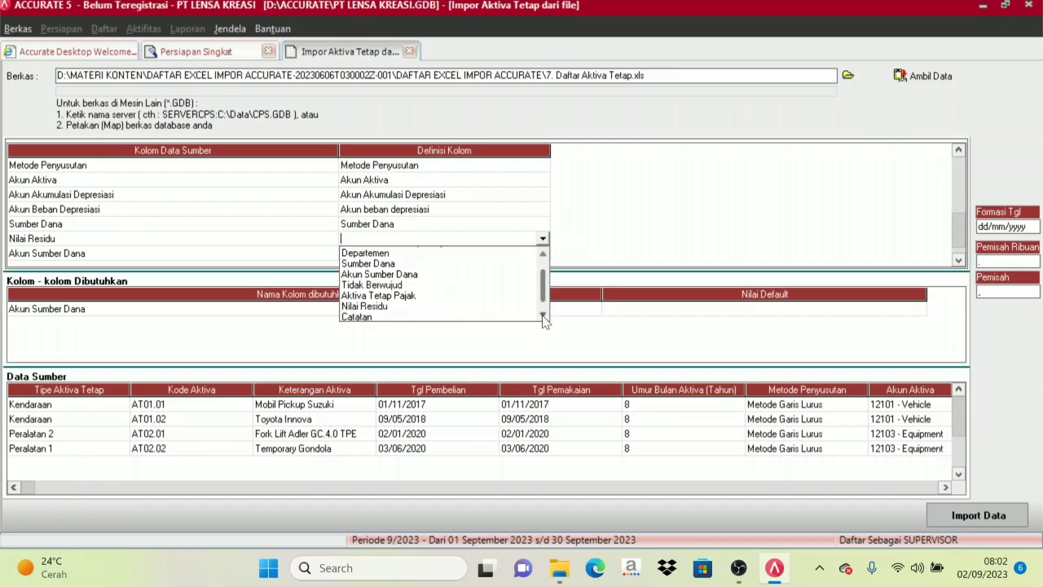
left_click(543, 315)
left_click(406, 297)
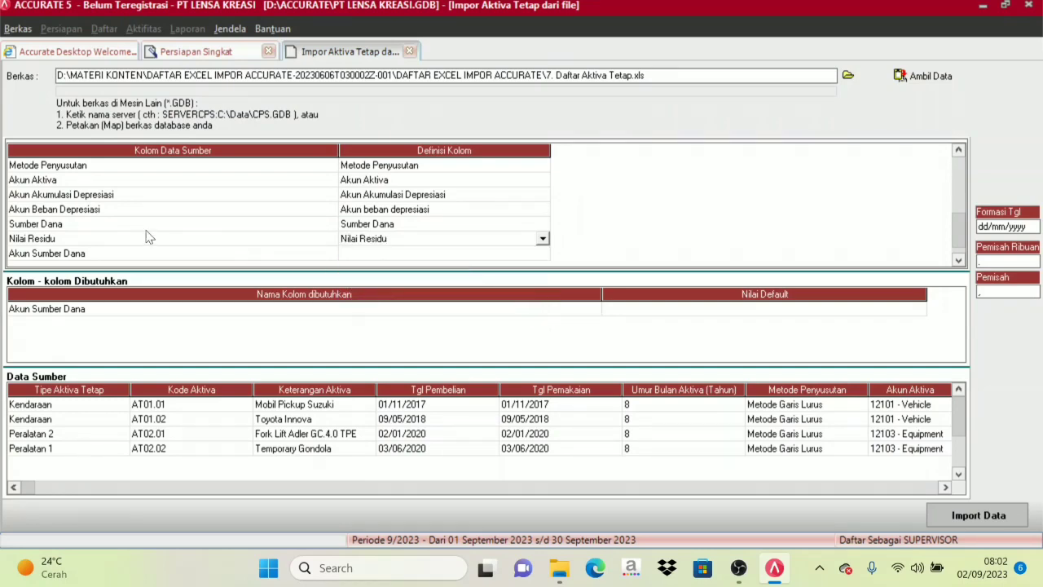
Map the source column Akun Sumber Dana to the column definition Akun Sumber Dana.
left_click(371, 255)
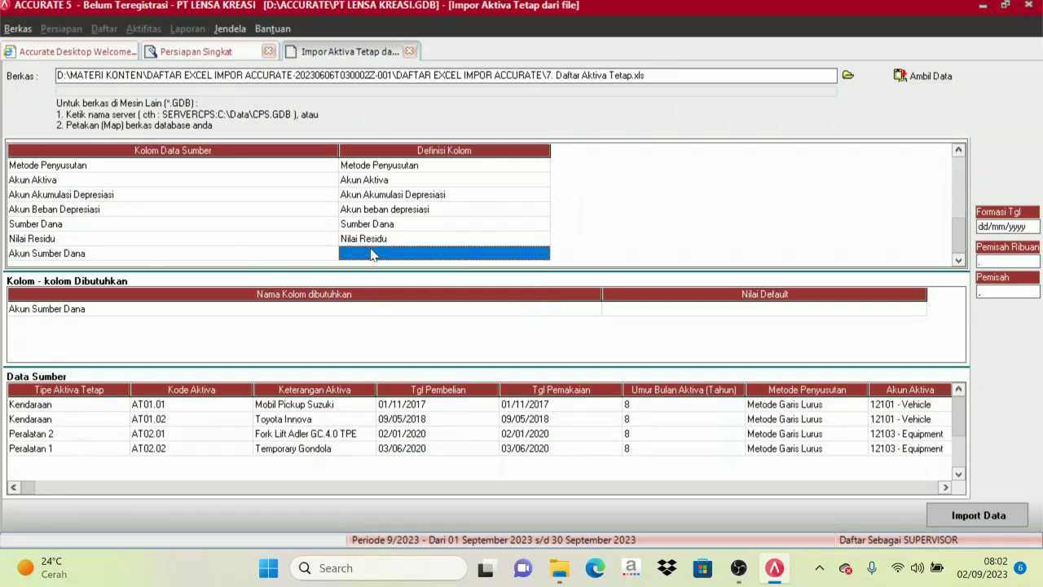
left_click(461, 257)
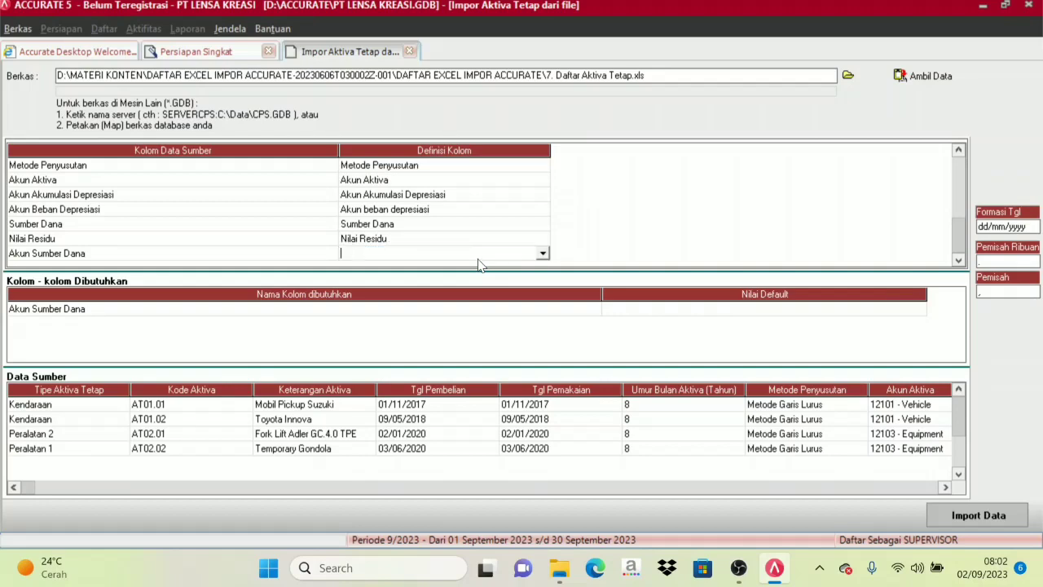
left_click(542, 255)
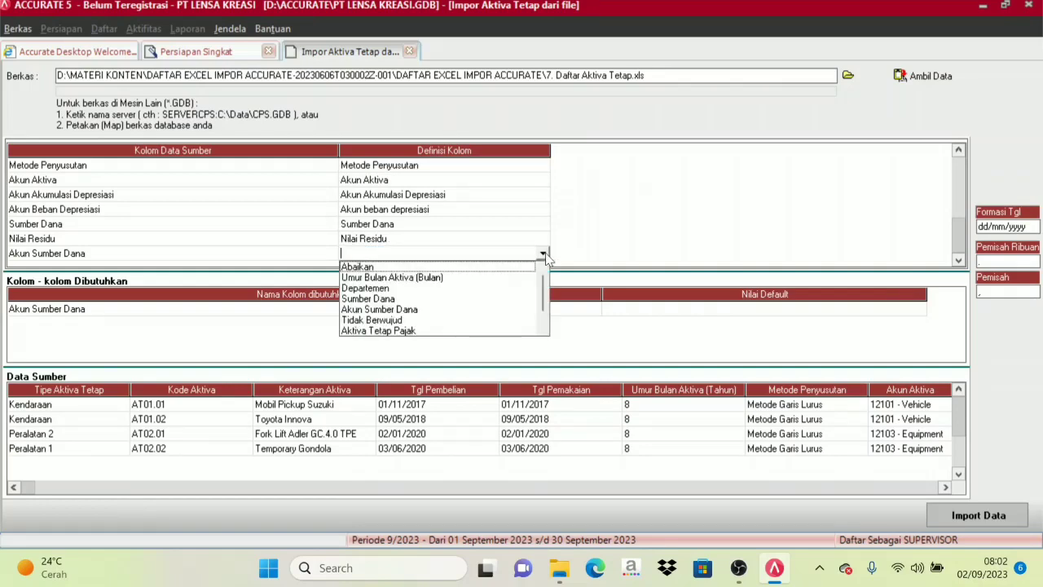
left_click(419, 311)
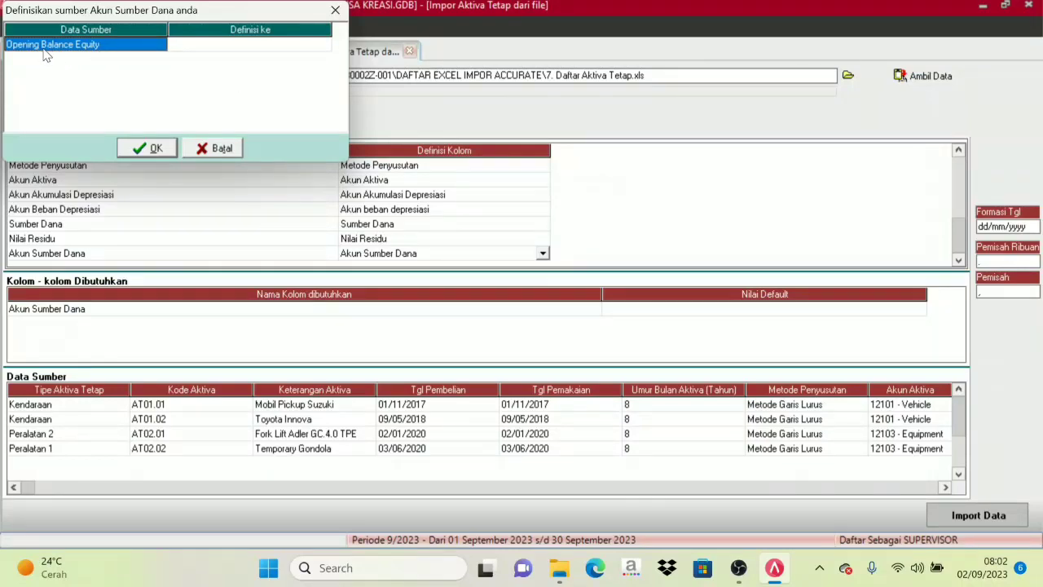
Define the source value Opening Balance Equity as the account 310002, OPENING BALANCE EQUITY and accept the definition.
left_click(215, 47)
left_click(286, 46)
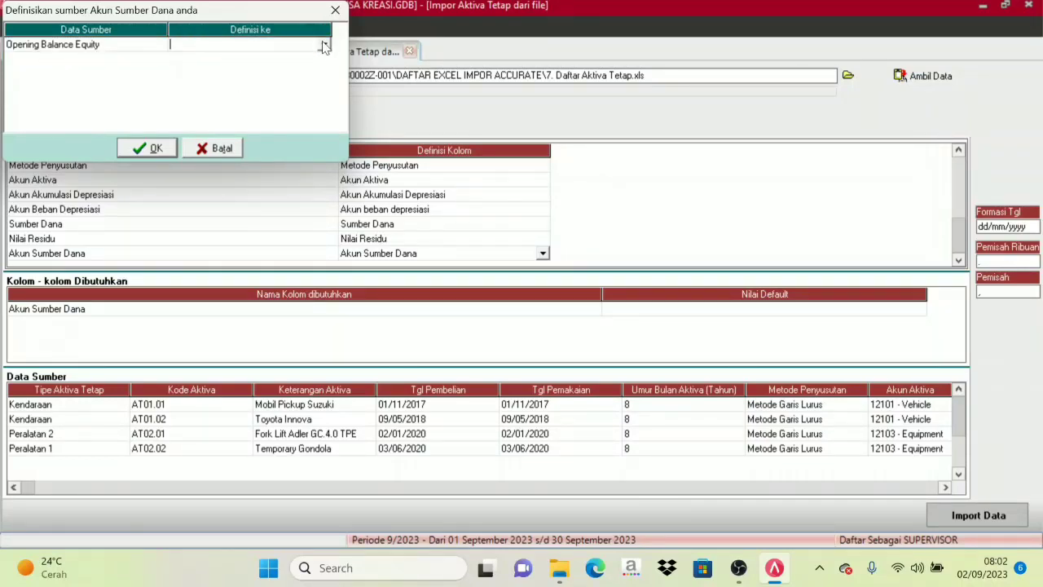
left_click(324, 46)
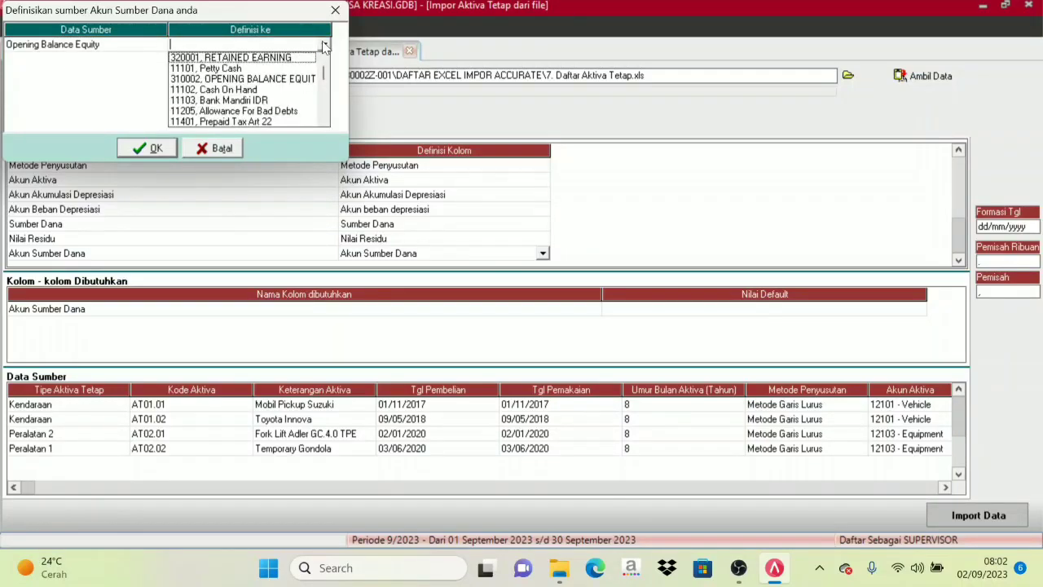
left_click(255, 81)
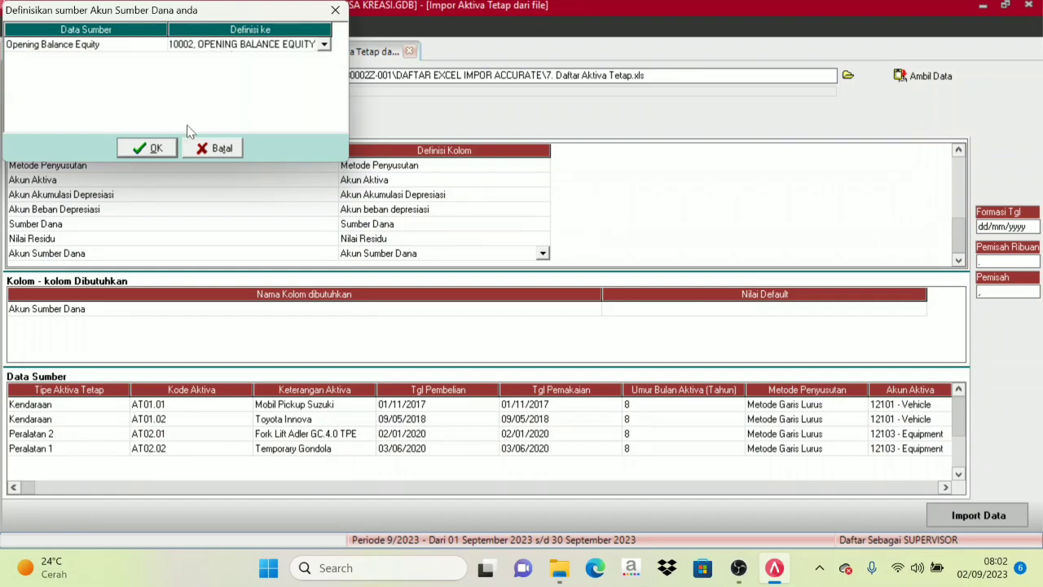
left_click(147, 149)
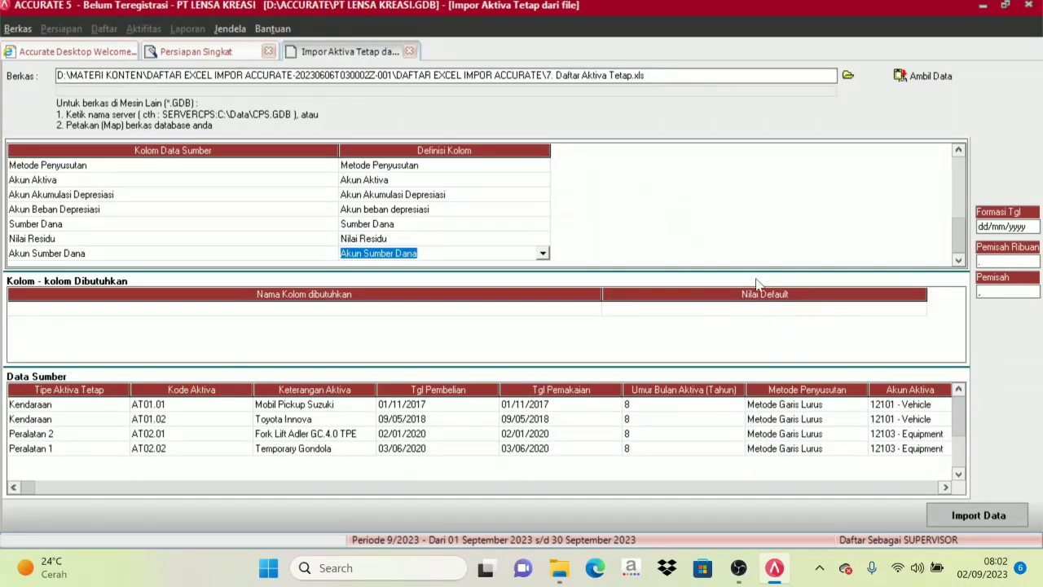
Import the mapped fixed asset data from 7. Daftar Aktiva Tetap.xls and close the import notice.
left_click(1002, 515)
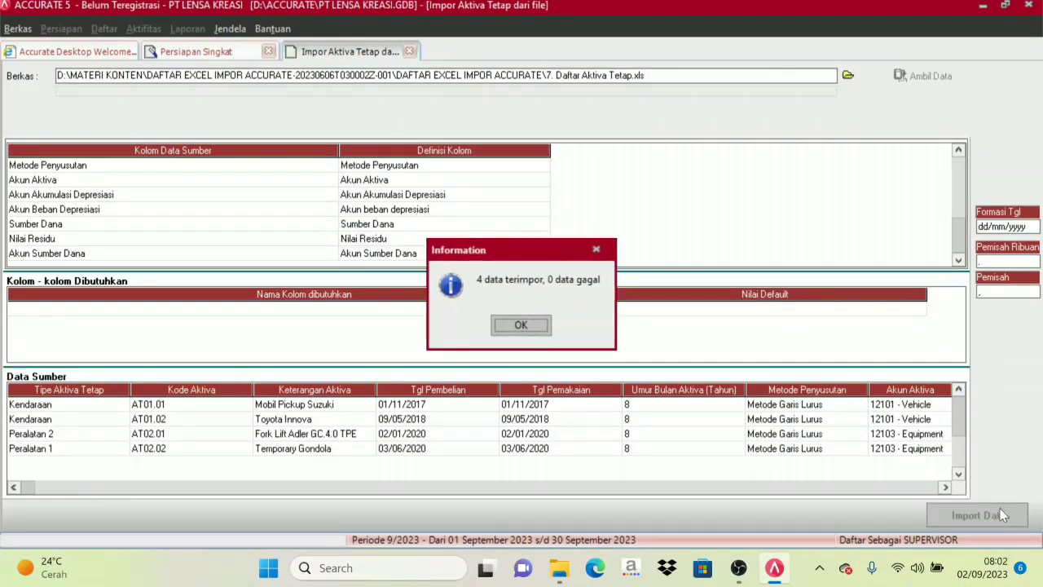
left_click(520, 325)
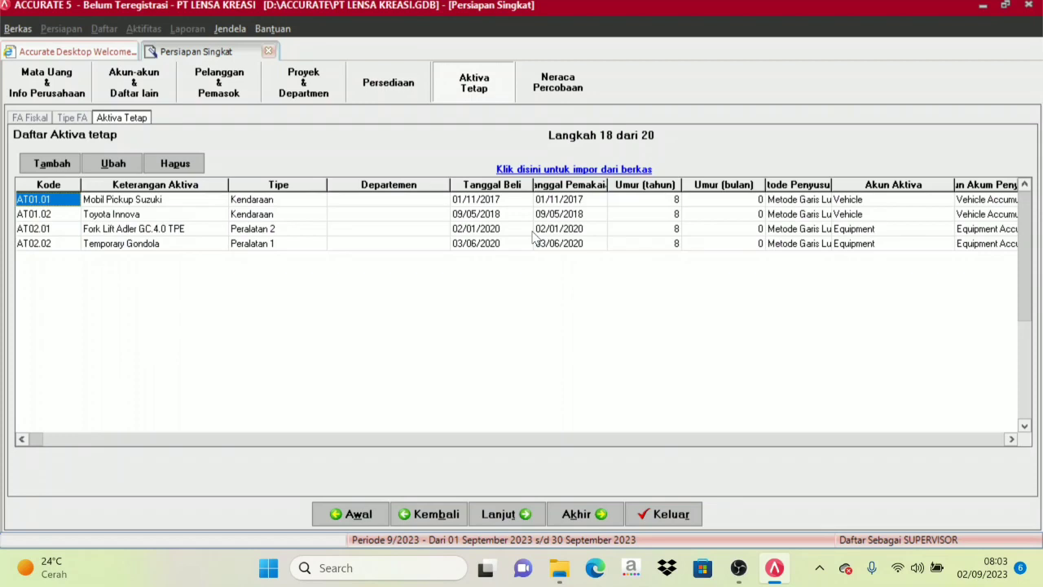
Advance the quick setup through Neraca Percobaan and Preferensi without changes and finish it.
left_click(497, 514)
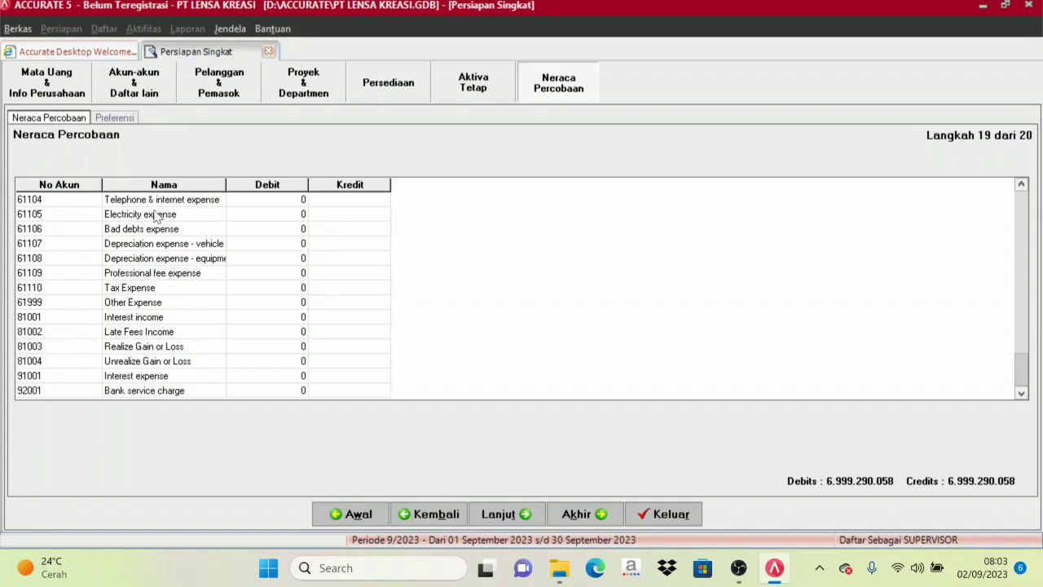
left_click(522, 522)
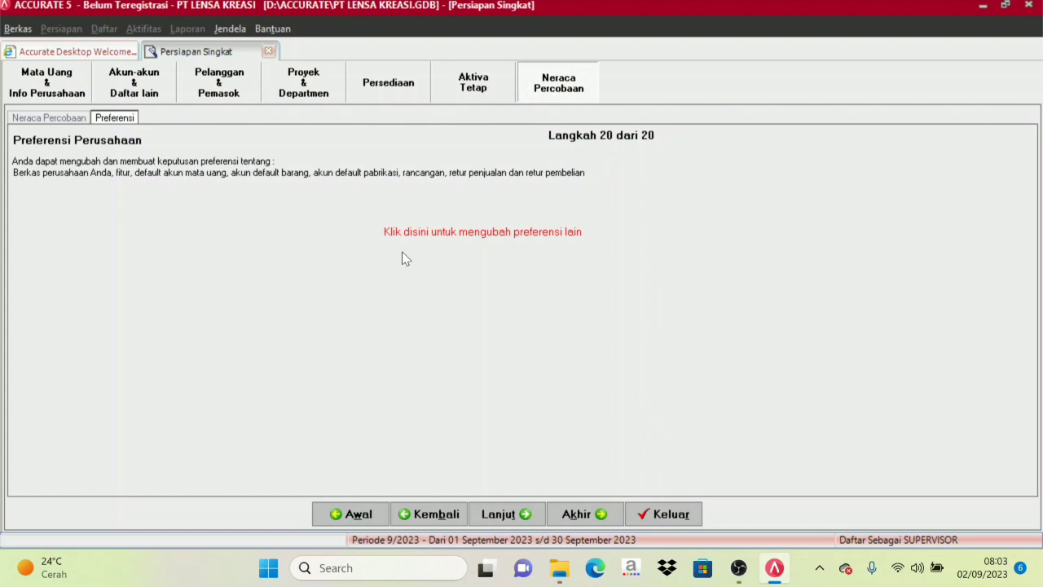
left_click(516, 519)
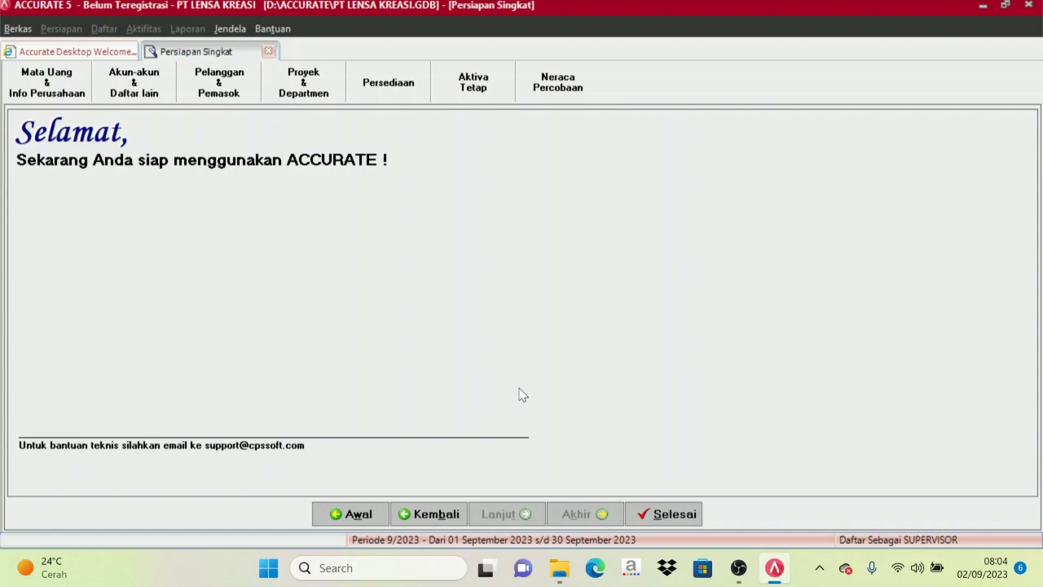
left_click(673, 514)
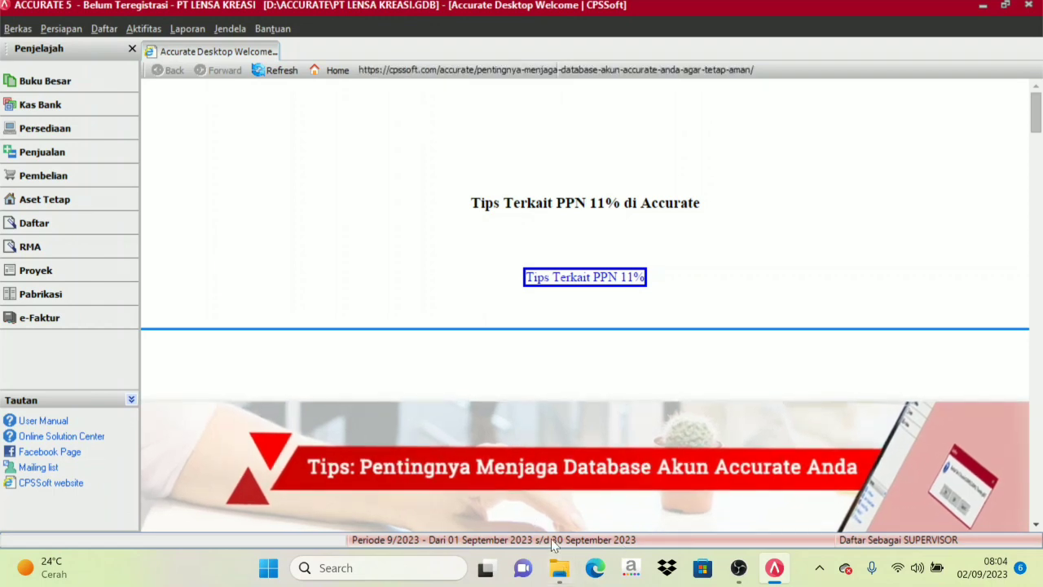
mouse_move(571, 558)
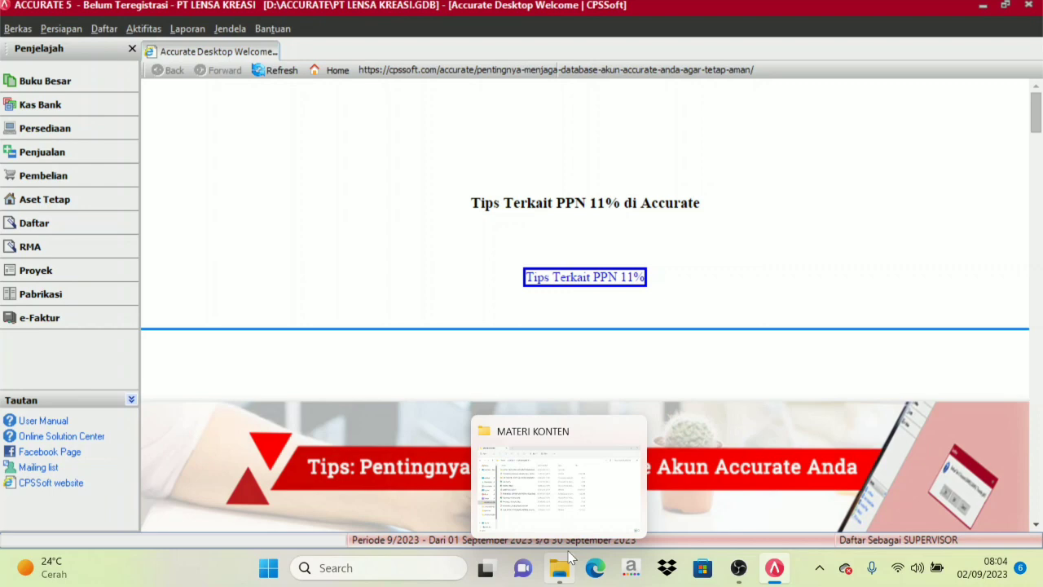
mouse_move(545, 515)
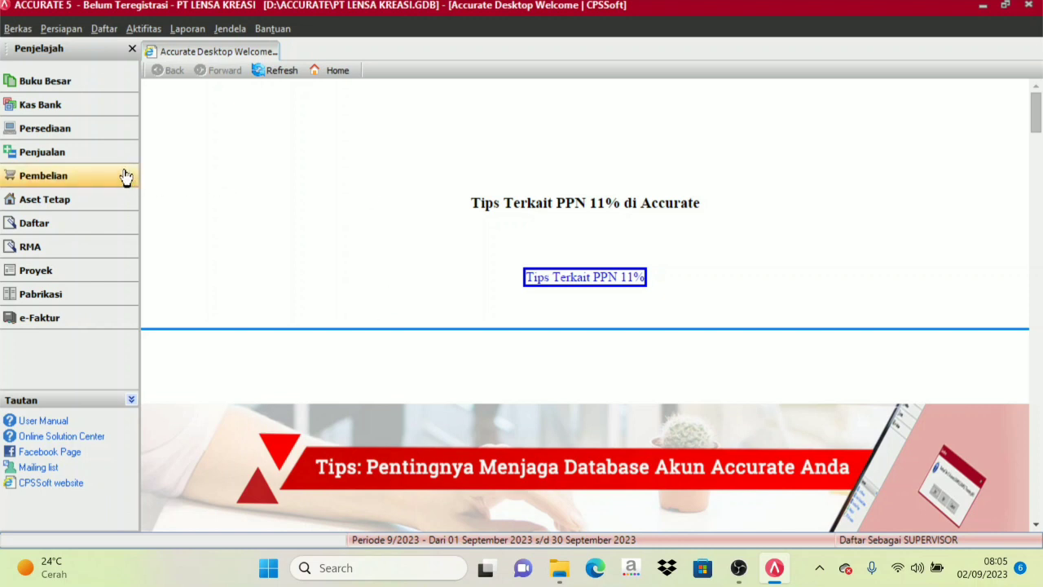
Run the general ledger's Proses Akhir Bulan for Nopember 2020, keeping the listed exchange rates.
left_click(71, 83)
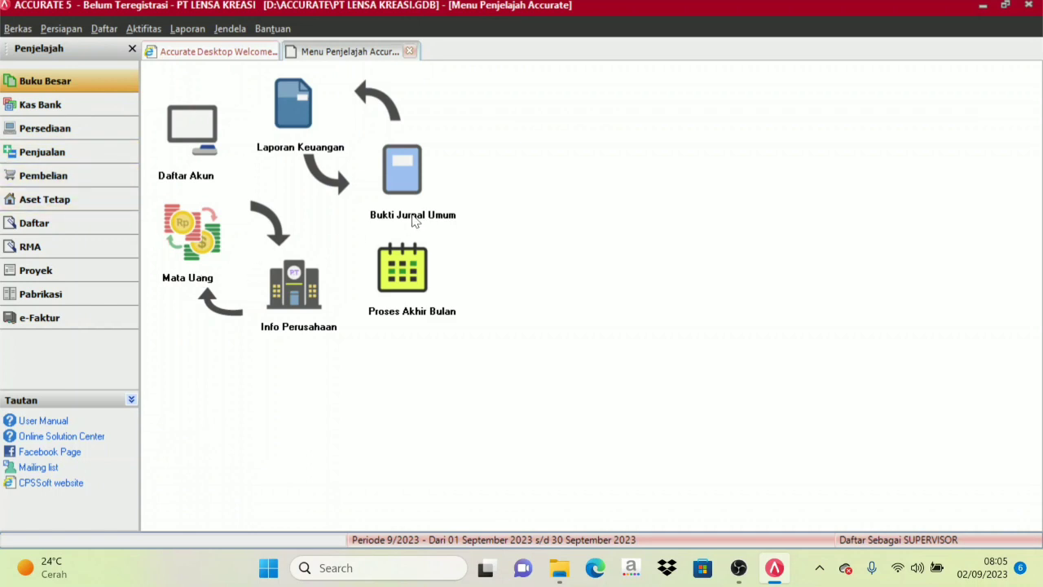
left_click(408, 281)
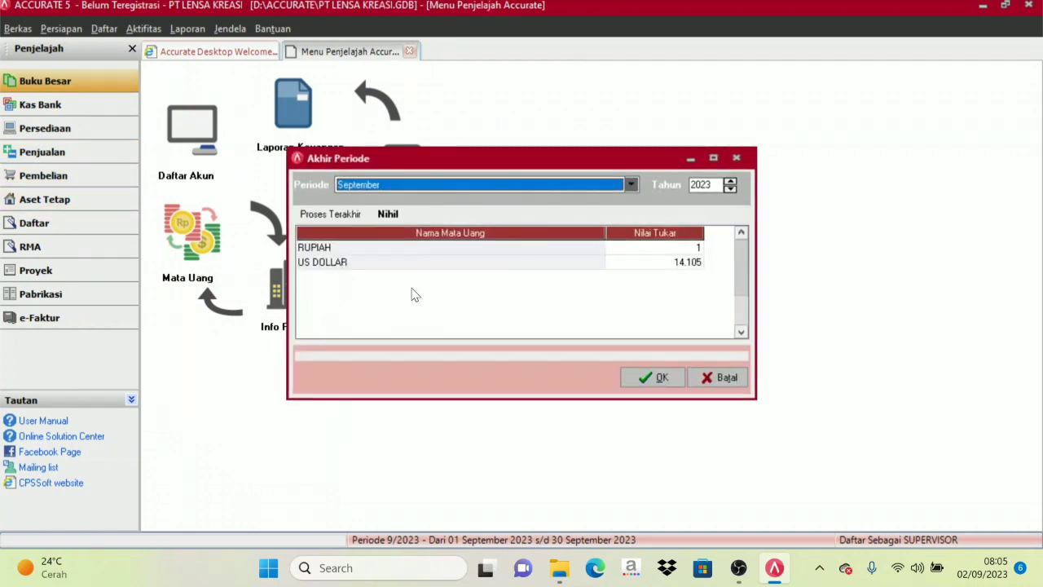
left_click(389, 190)
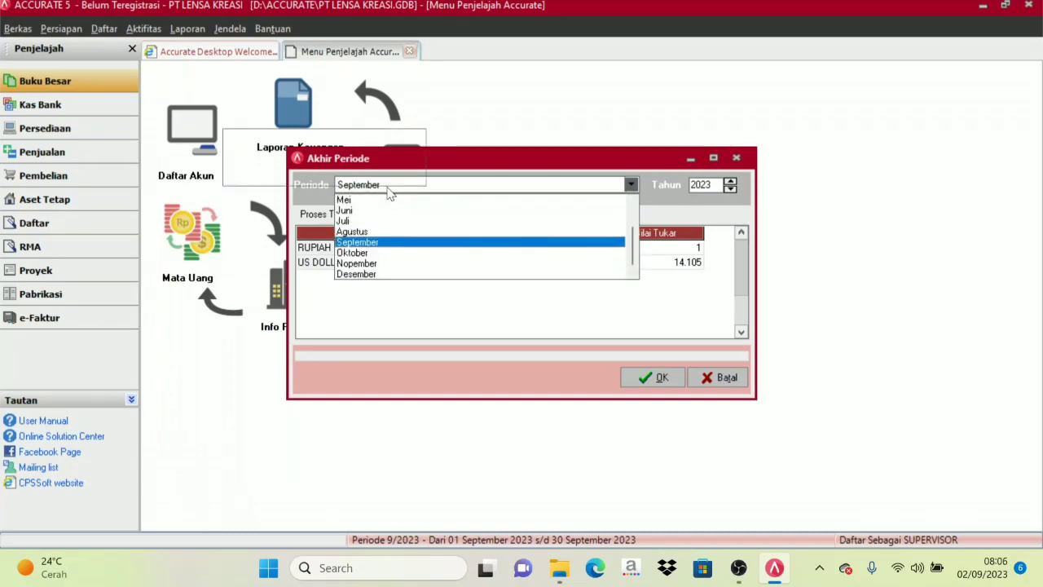
left_click(365, 265)
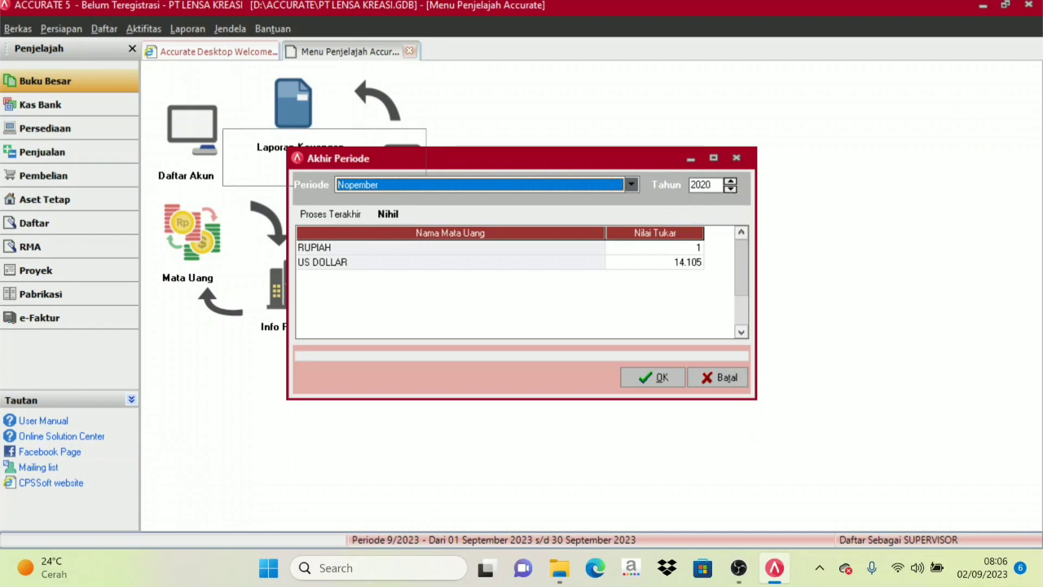
left_click(652, 252)
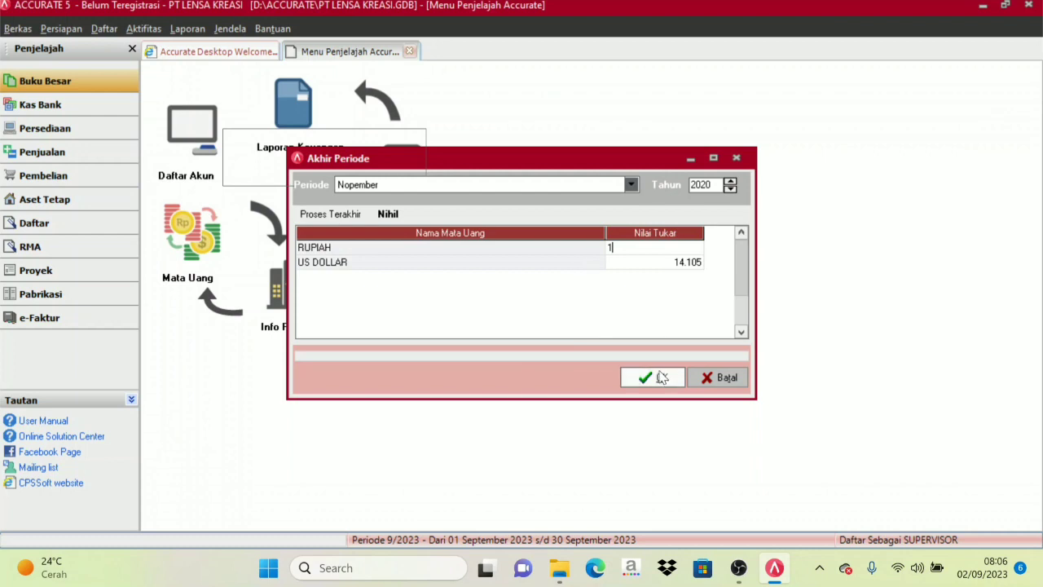
left_click(646, 377)
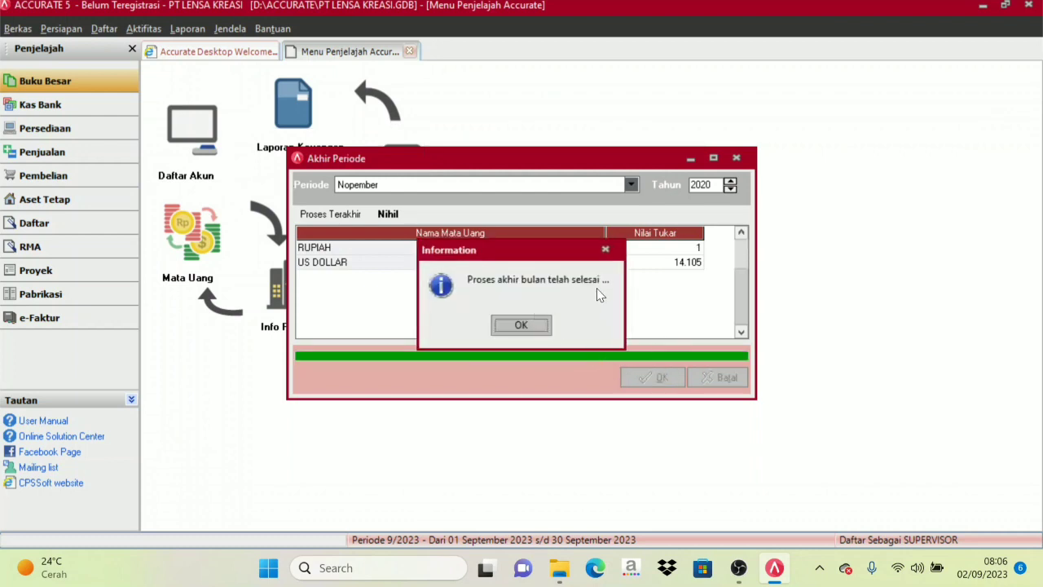
left_click(526, 325)
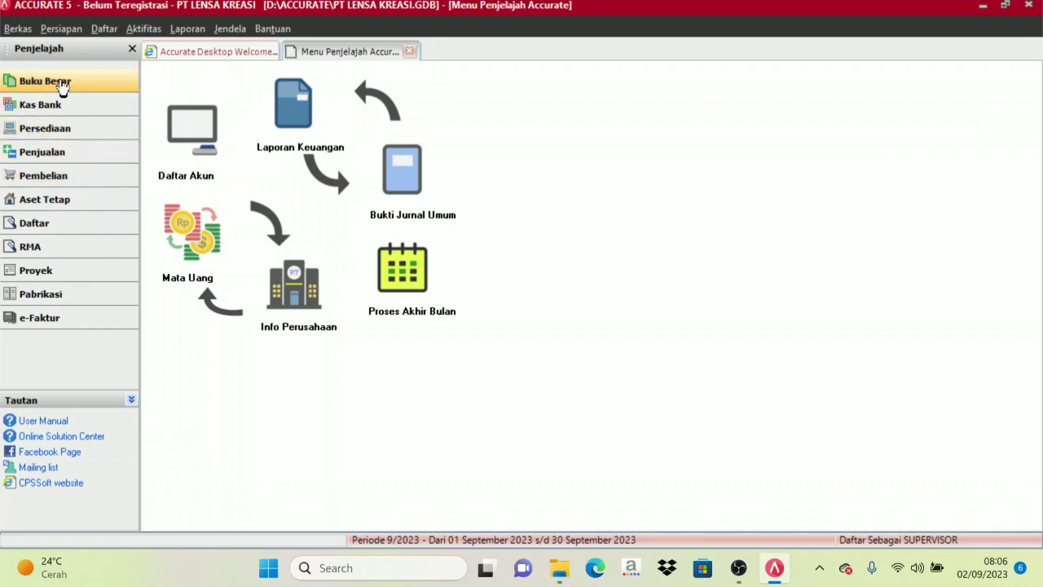
Open the Neraca Saldo (Klasik) report from the Buku Besar category of the report list.
left_click(309, 122)
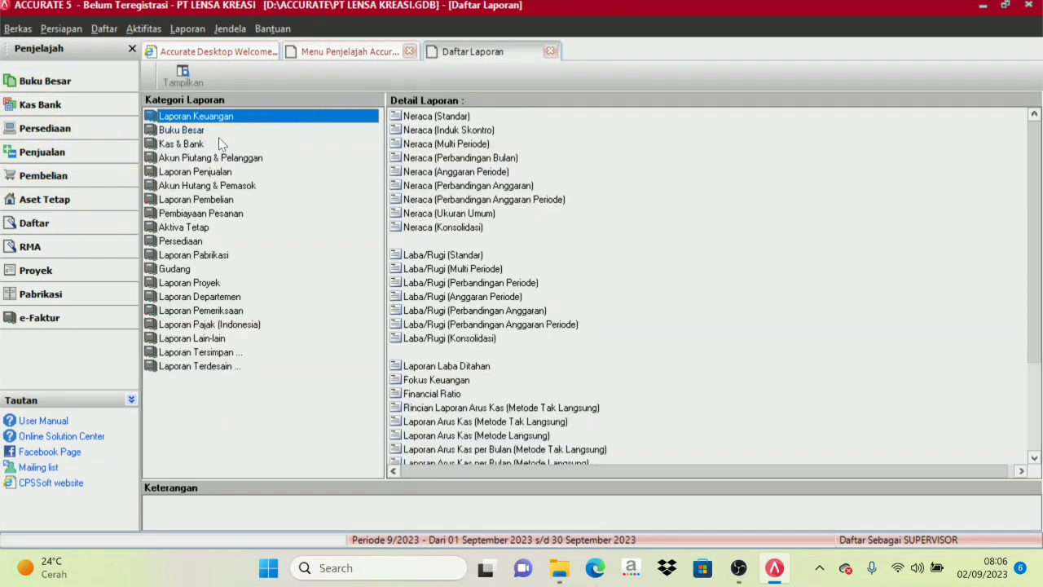
left_click(197, 133)
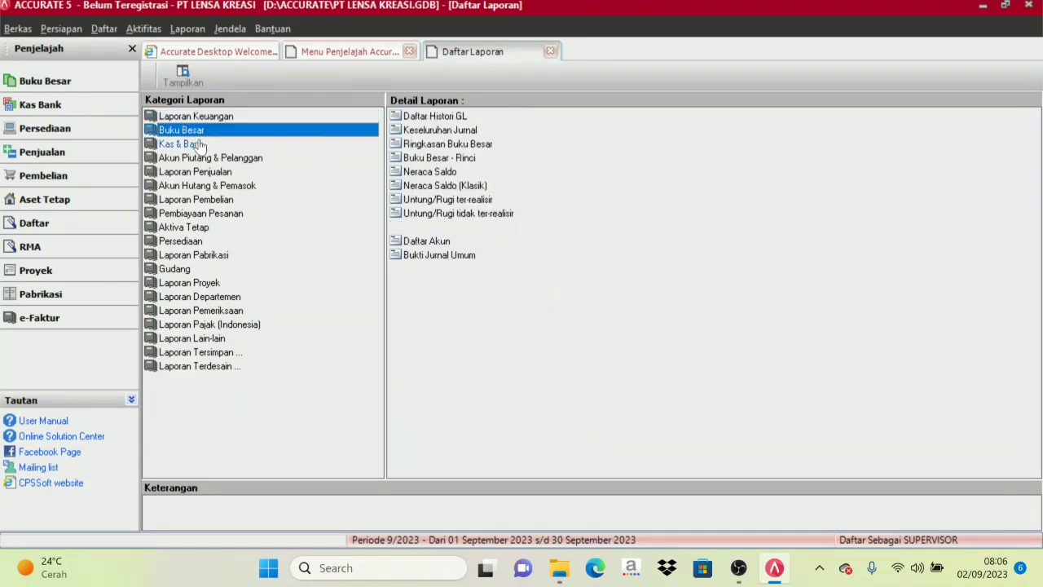
left_click(455, 188)
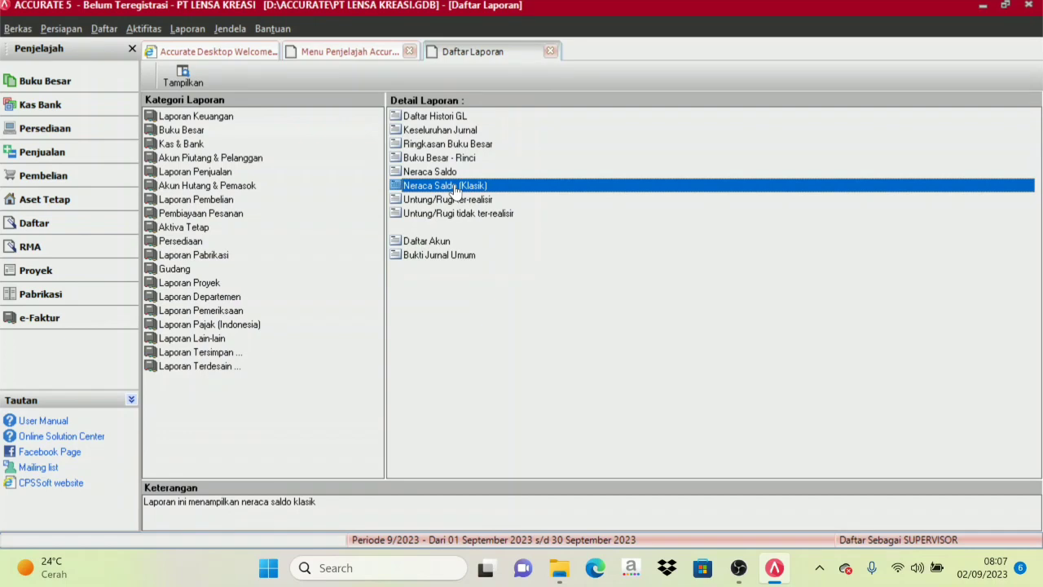
double_click(455, 187)
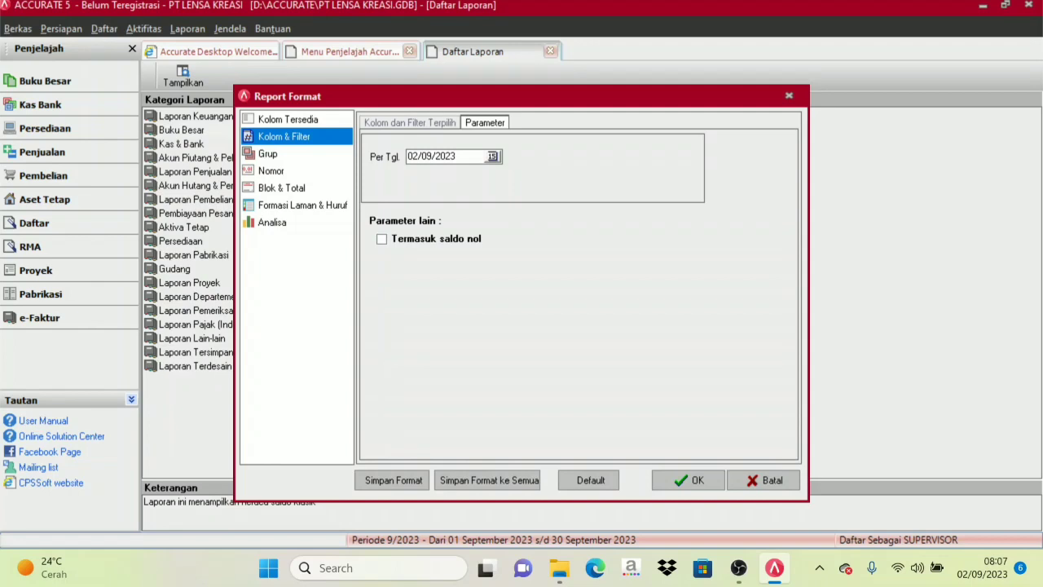
Set the report's Per Tgl. parameter to 30/11/2020 and generate the classic trial balance.
left_click(429, 156)
key("Left")
key("Left")
key("BackSpace")
key("BackSpace")
type("30/11")
key("Right")
key("Right")
key("Right")
left_click(702, 482)
Examine the account balances and the debit and credit totals across both pages of the trial balance.
scroll(598, 302, "down", 5)
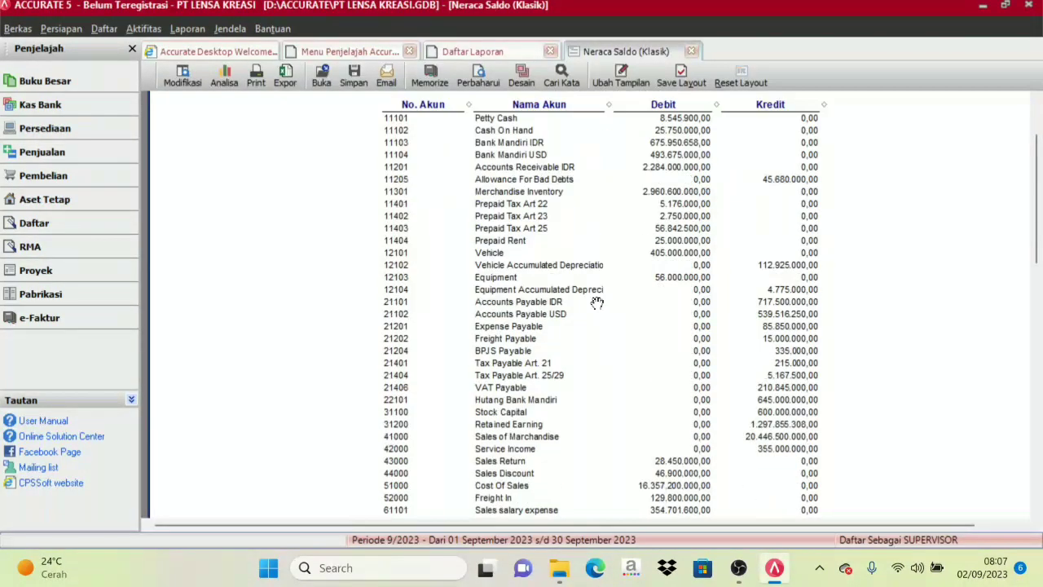
scroll(595, 311, "up", 3)
scroll(595, 311, "up", 2)
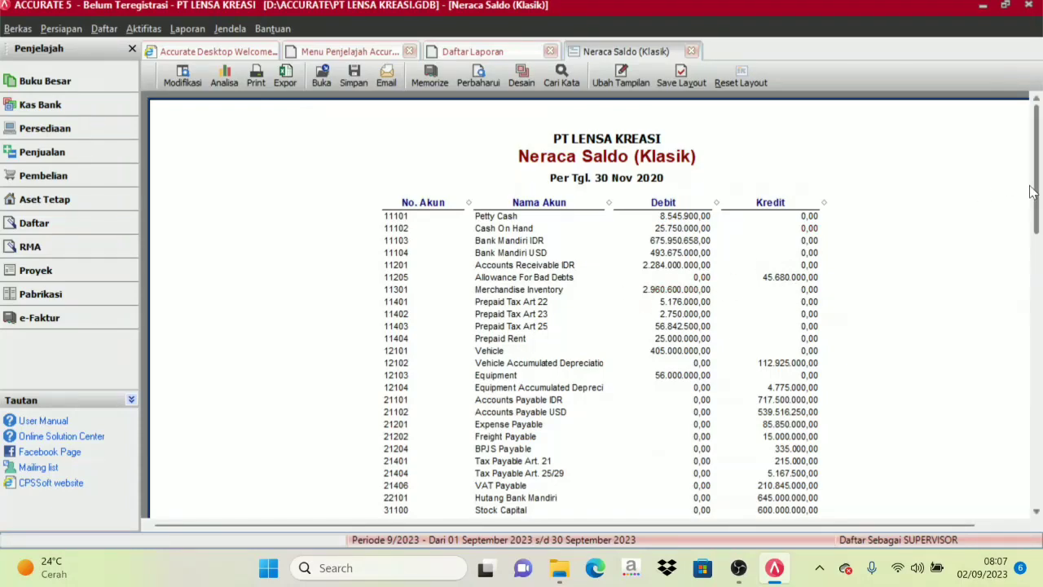
left_click_drag(1038, 194, 1040, 371)
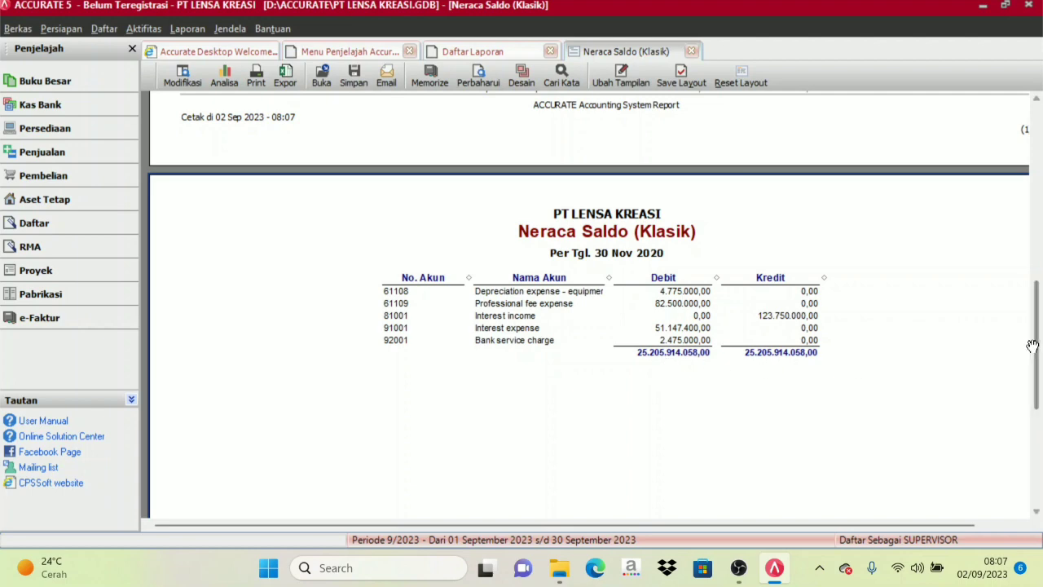
left_click_drag(1034, 342, 1041, 116)
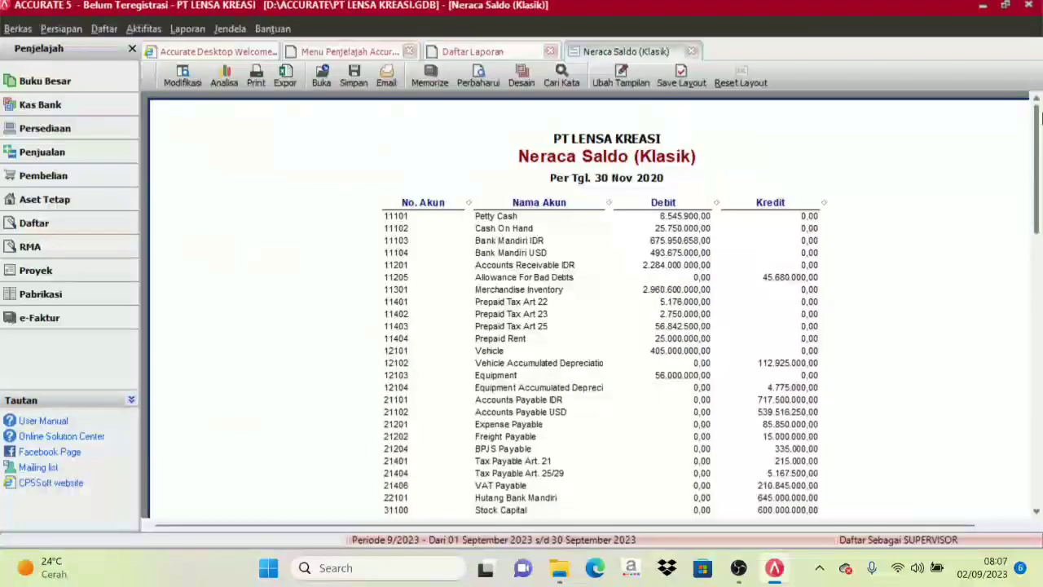